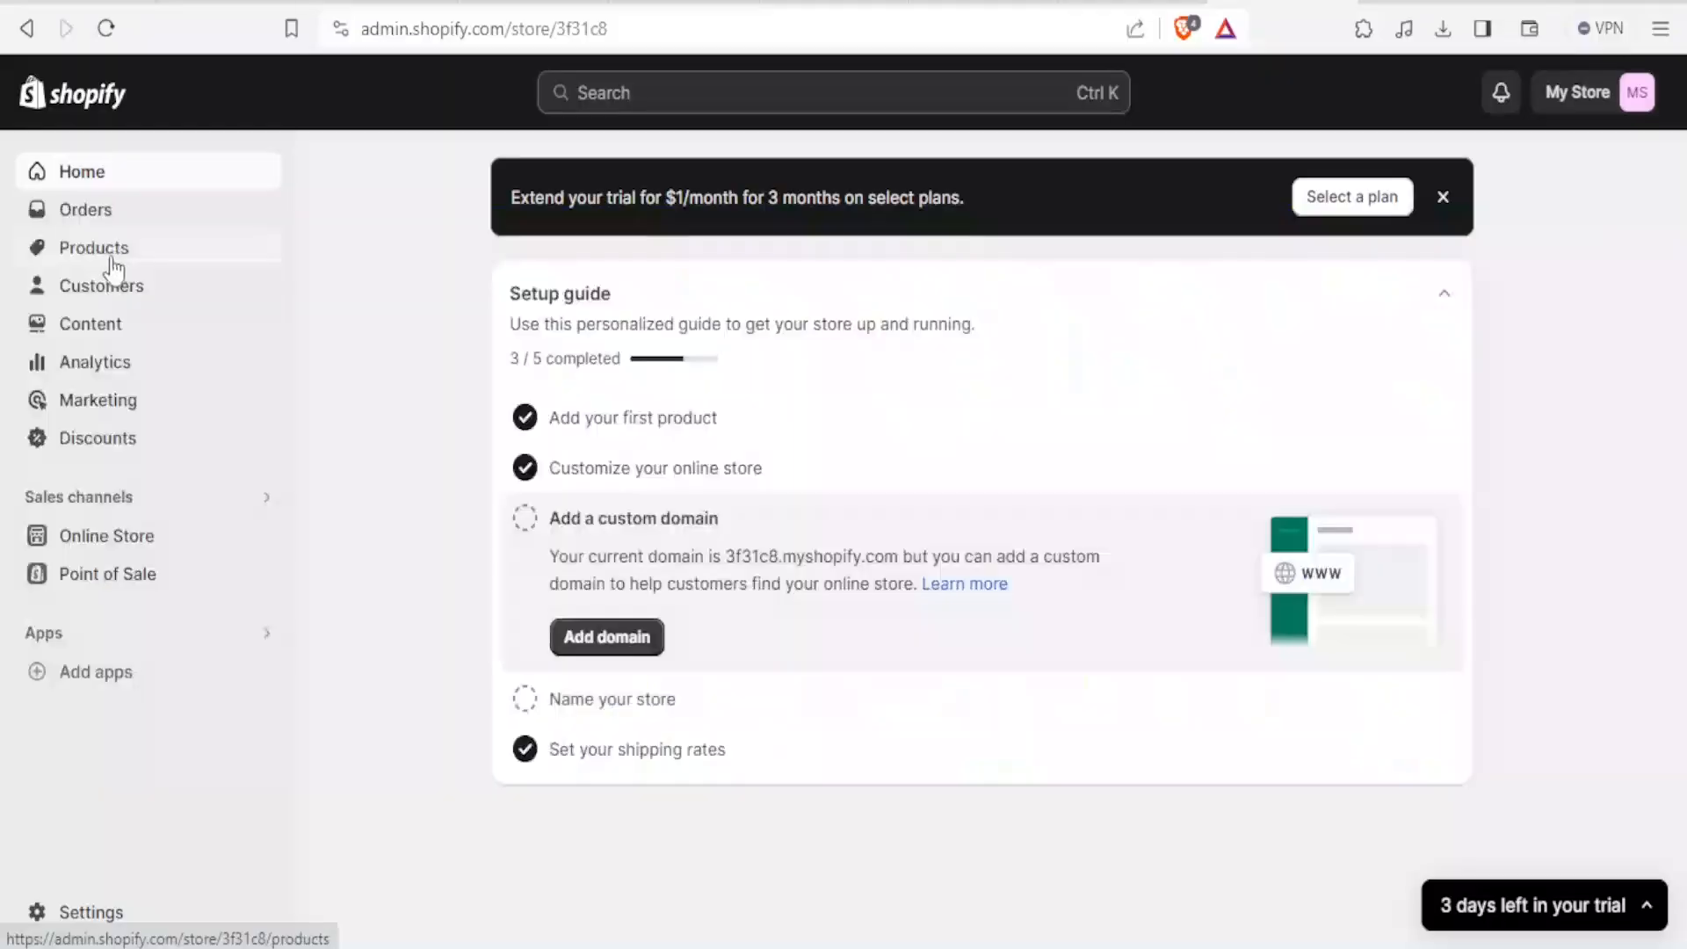
# - Open the Company Hood product, switch off its physical product setting under Shipping, and switch it back on
pyautogui.click(107, 256)
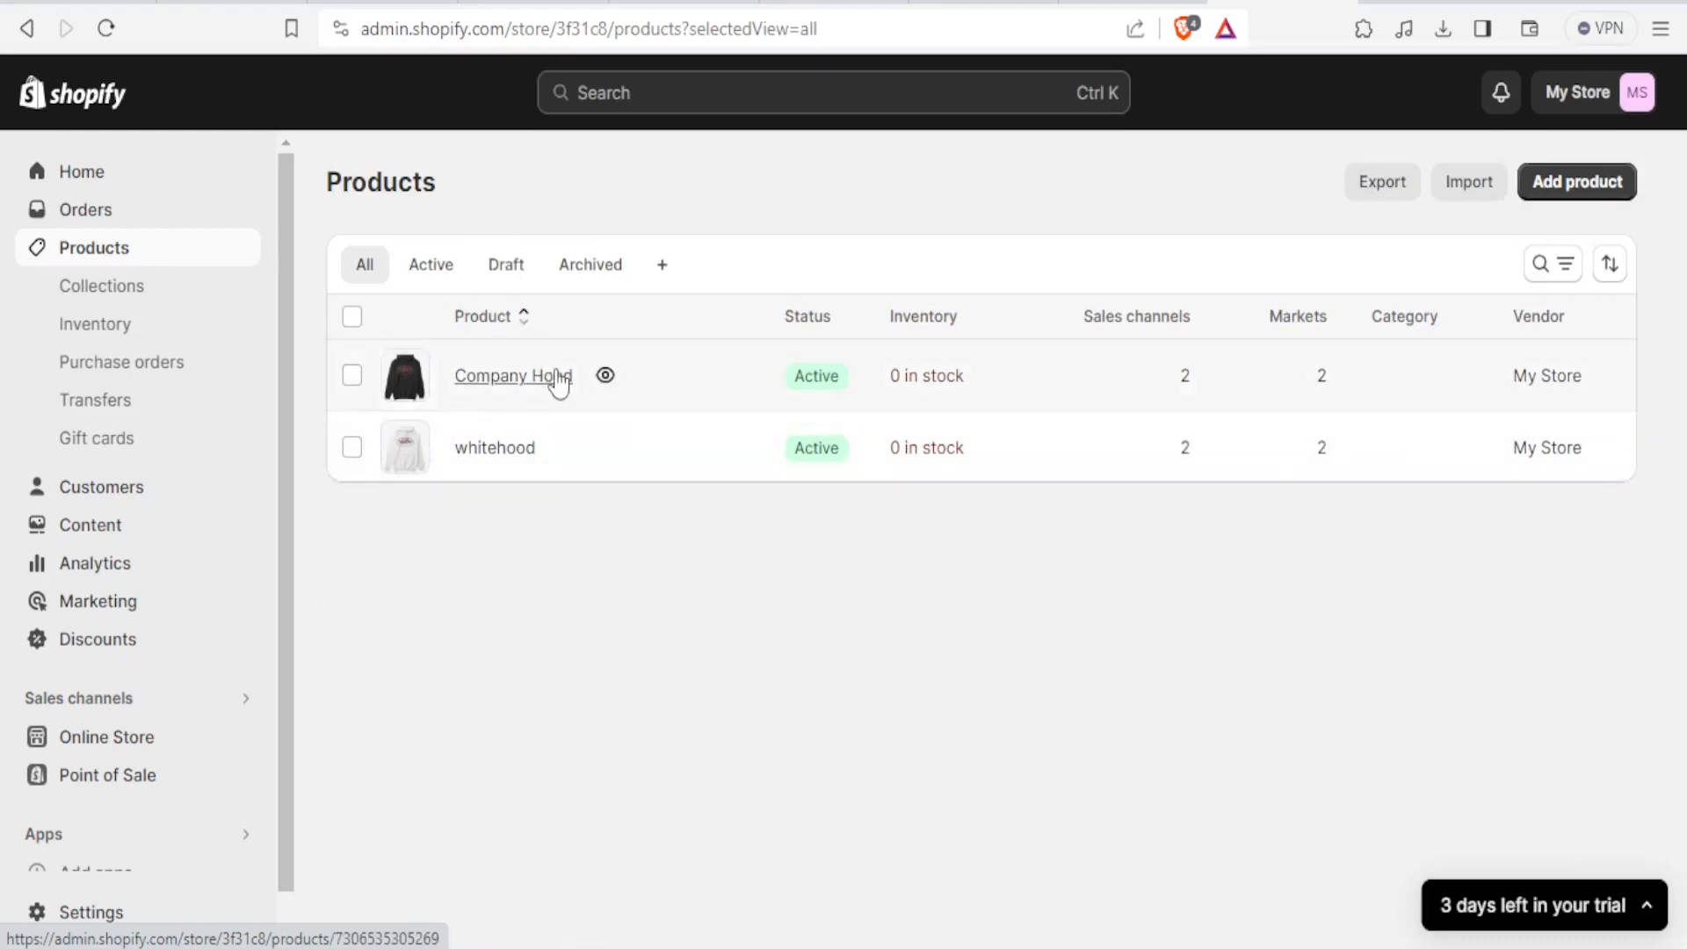
pyautogui.click(703, 398)
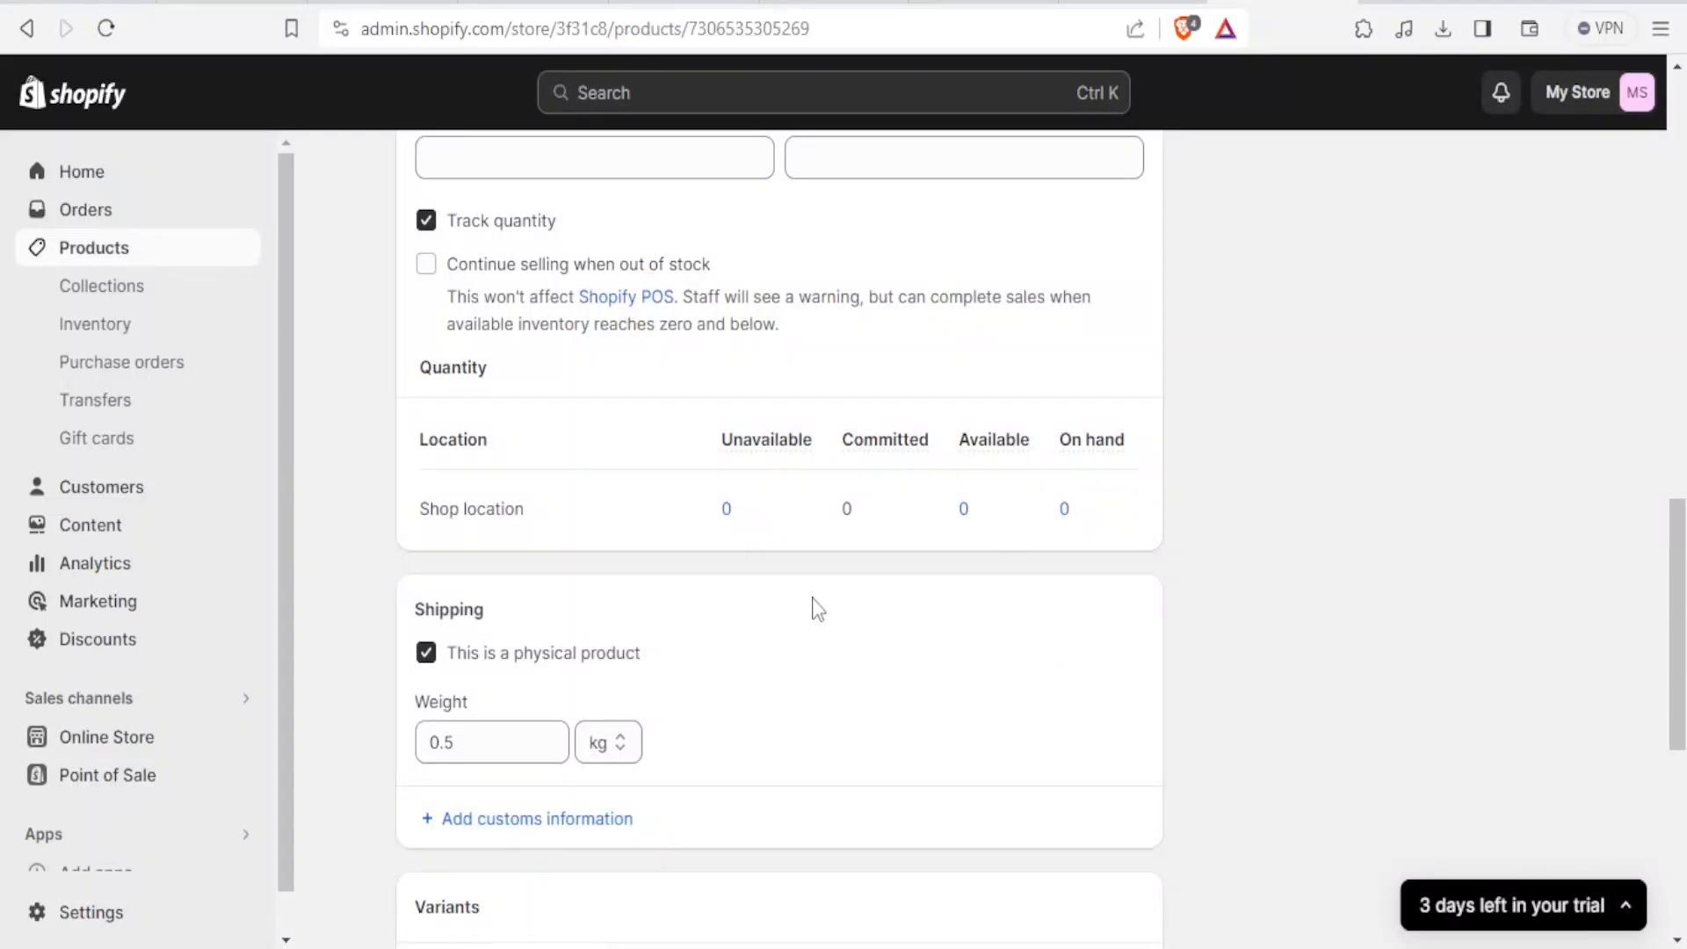
pyautogui.click(427, 655)
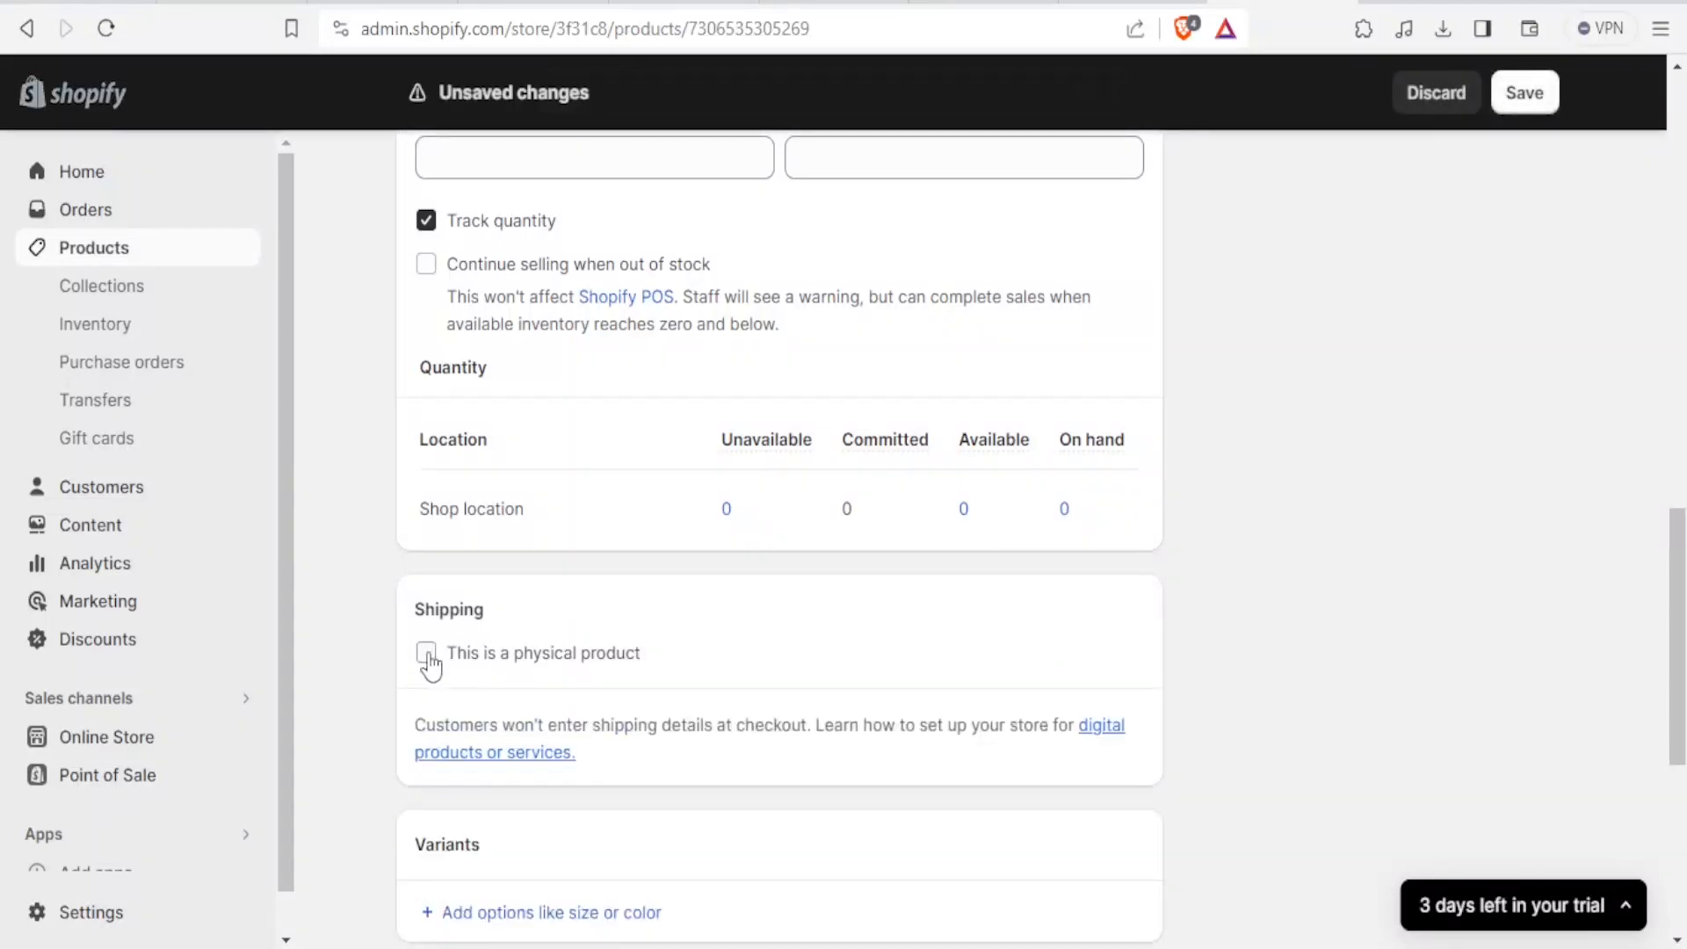
pyautogui.scroll(-2, 651, 698)
pyautogui.scroll(-5, 654, 701)
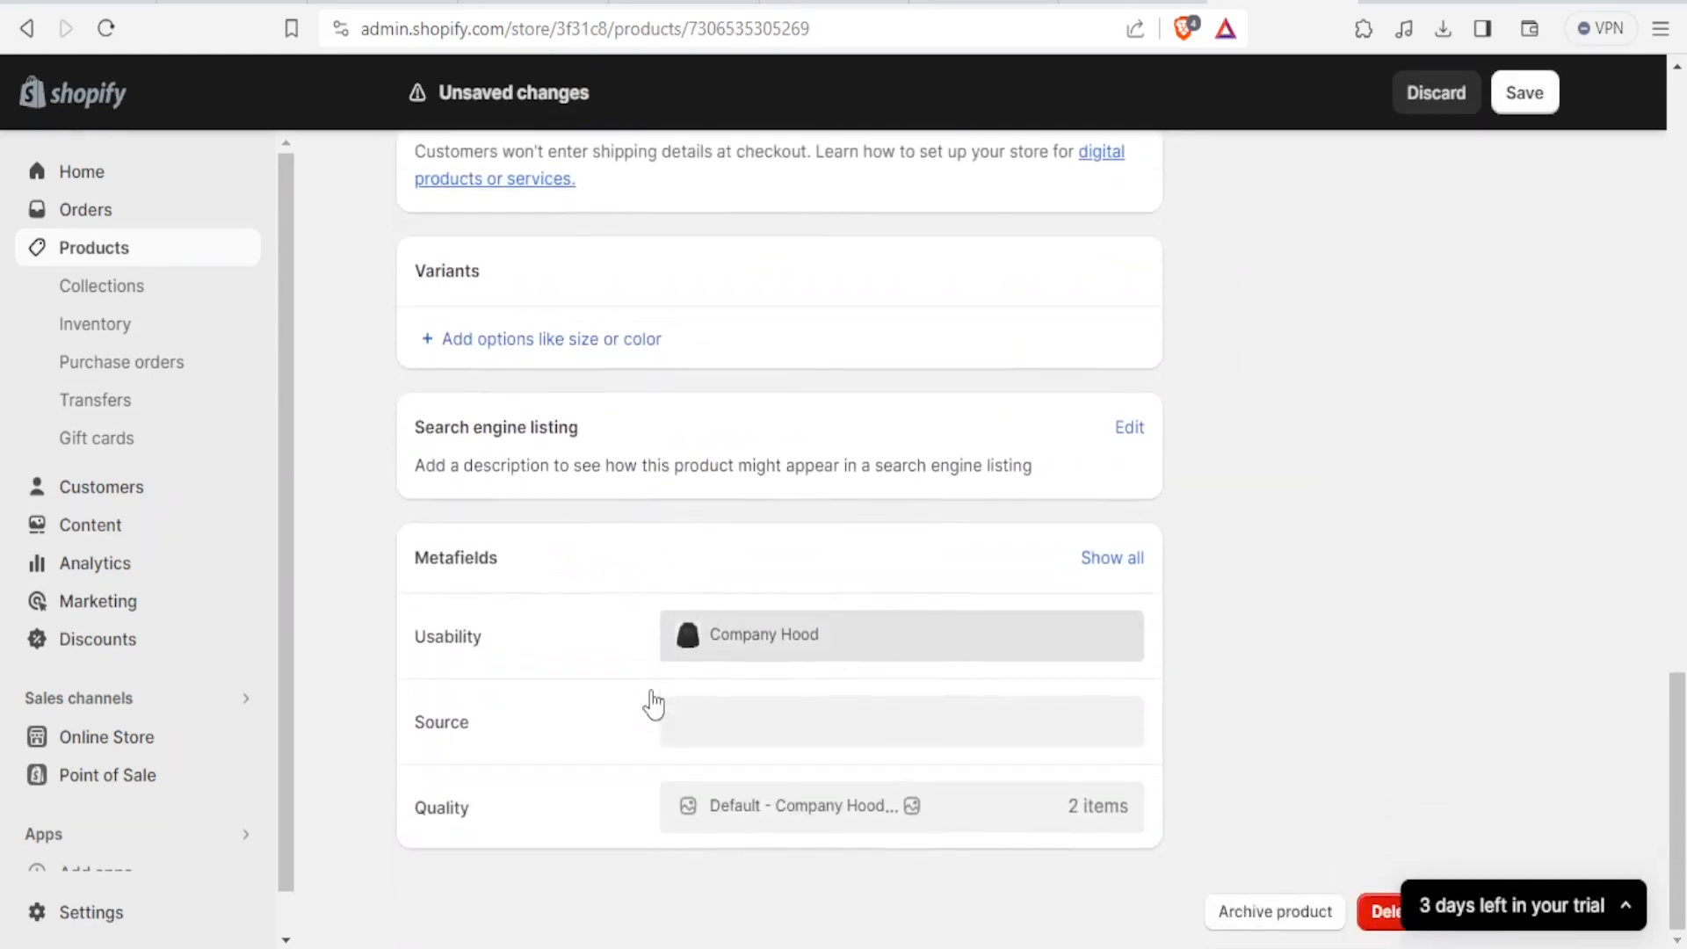
pyautogui.scroll(8, 652, 703)
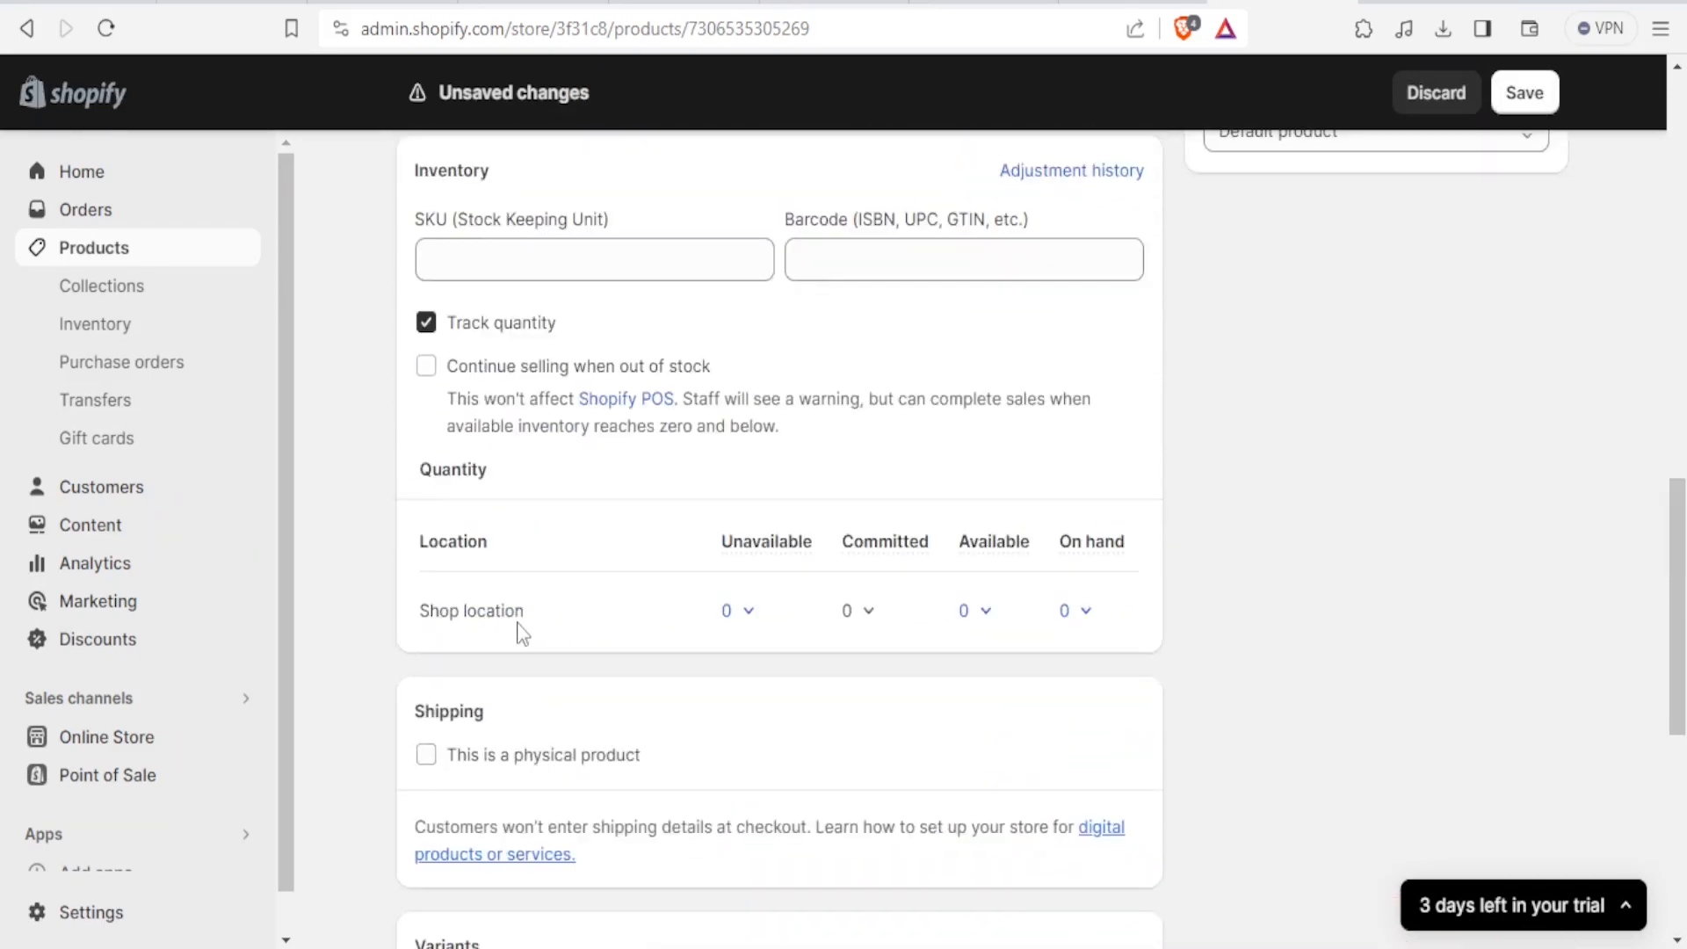
pyautogui.click(431, 755)
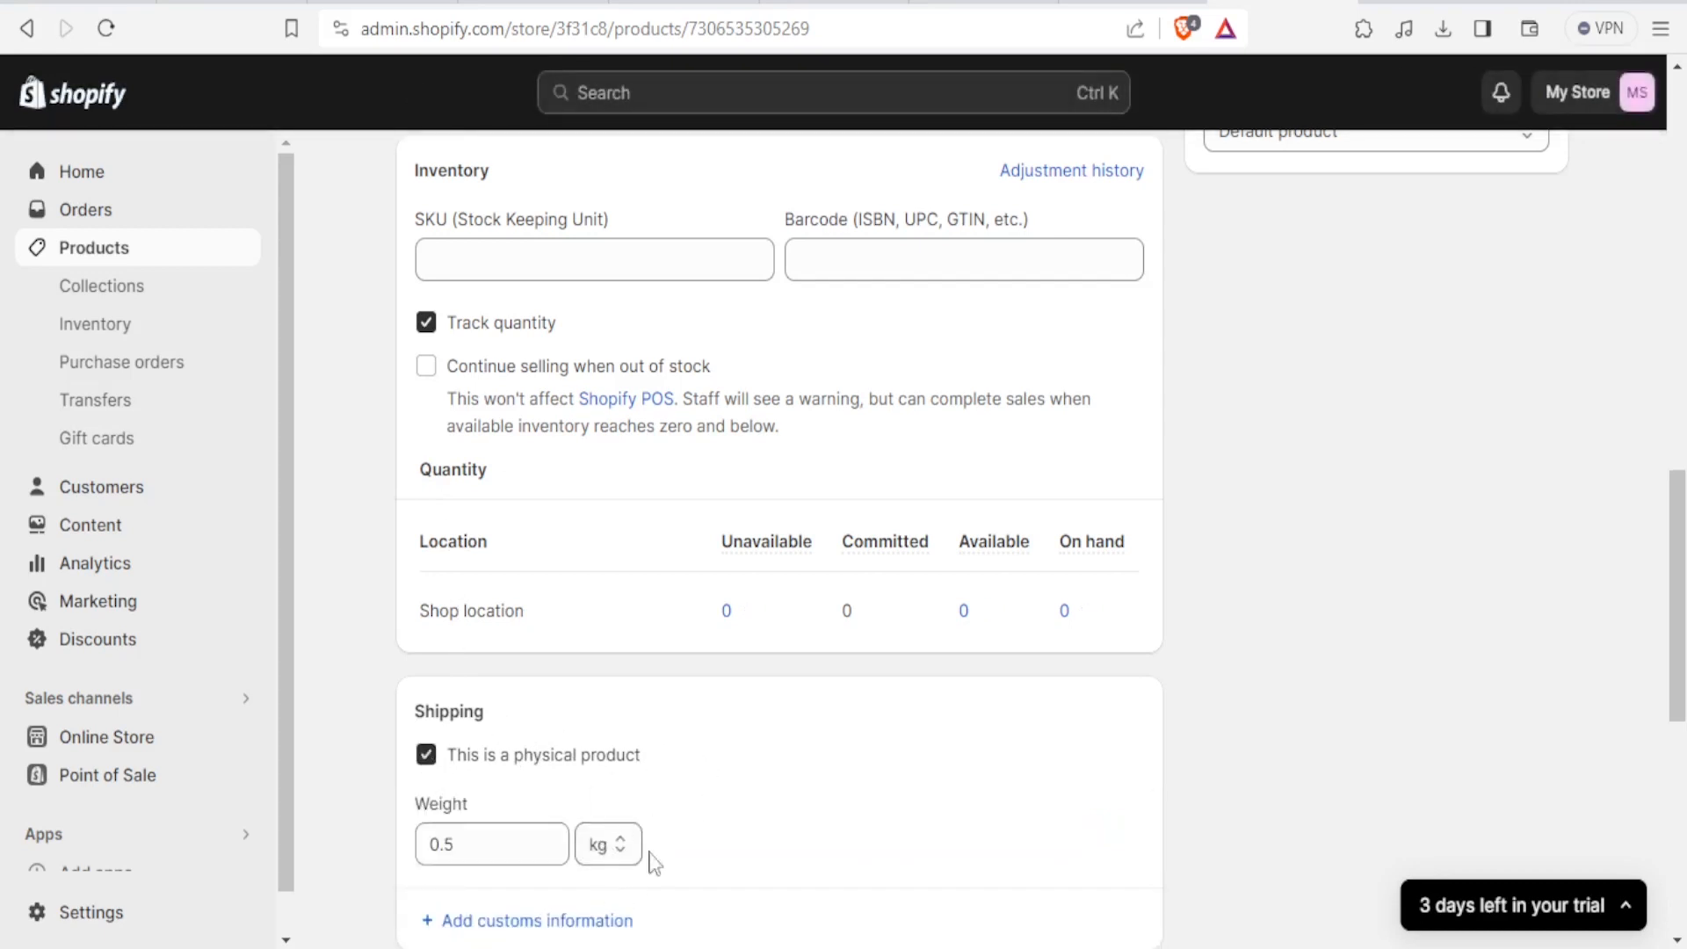
pyautogui.scroll(1, 567, 400)
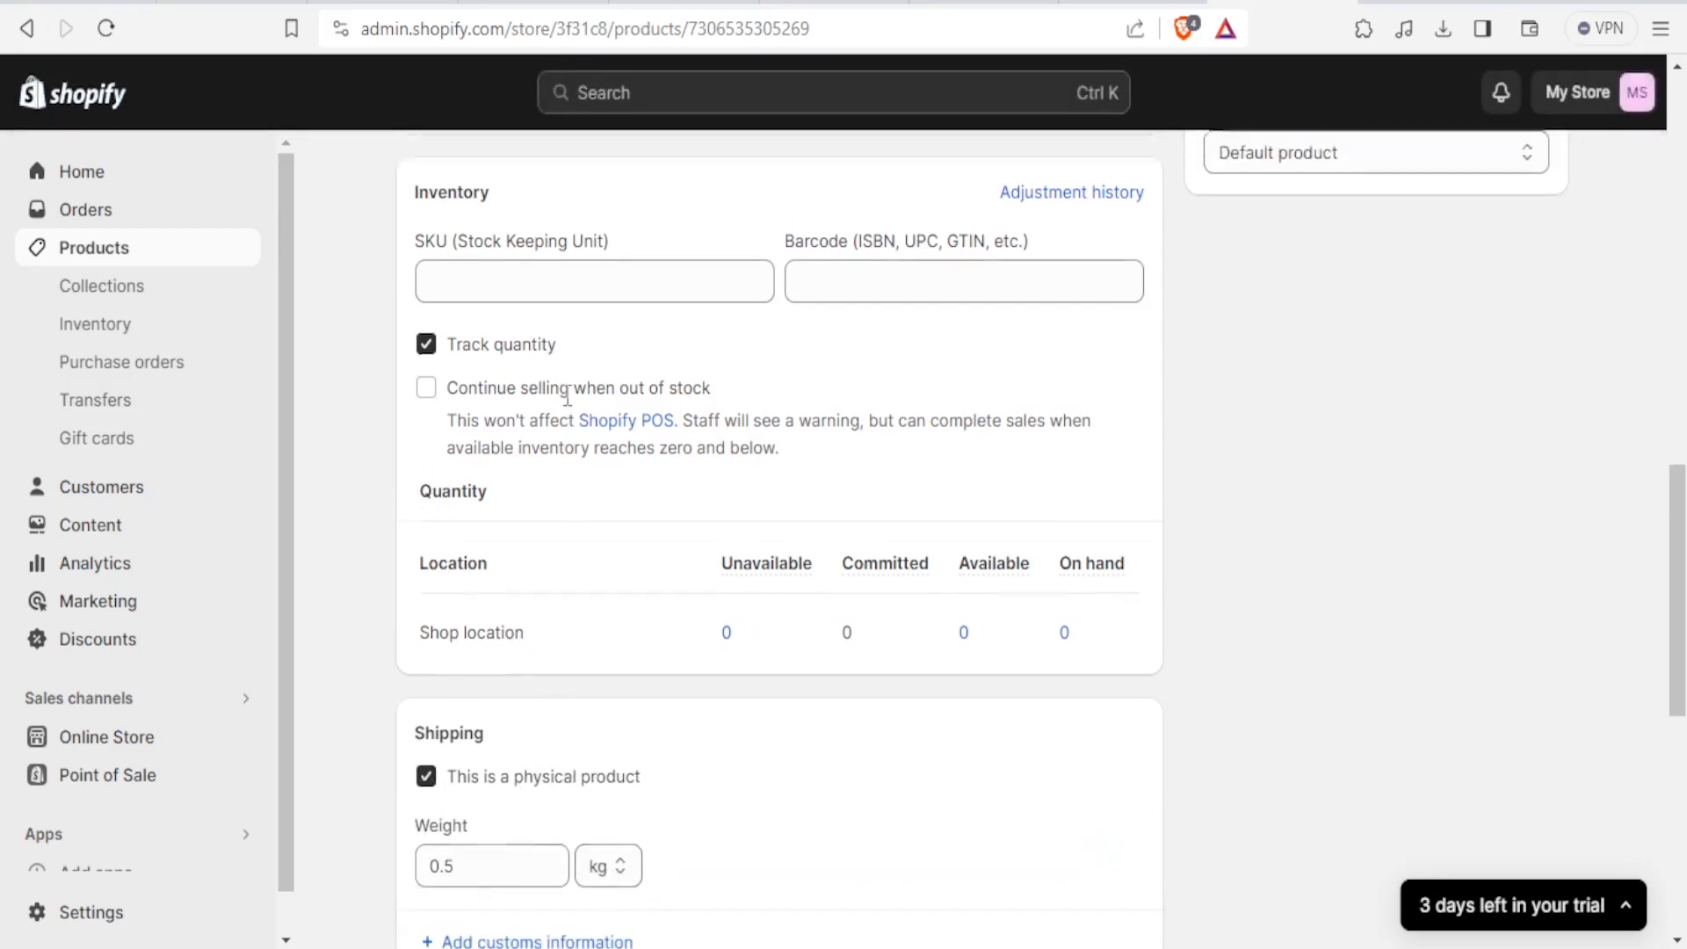
pyautogui.scroll(5, 567, 399)
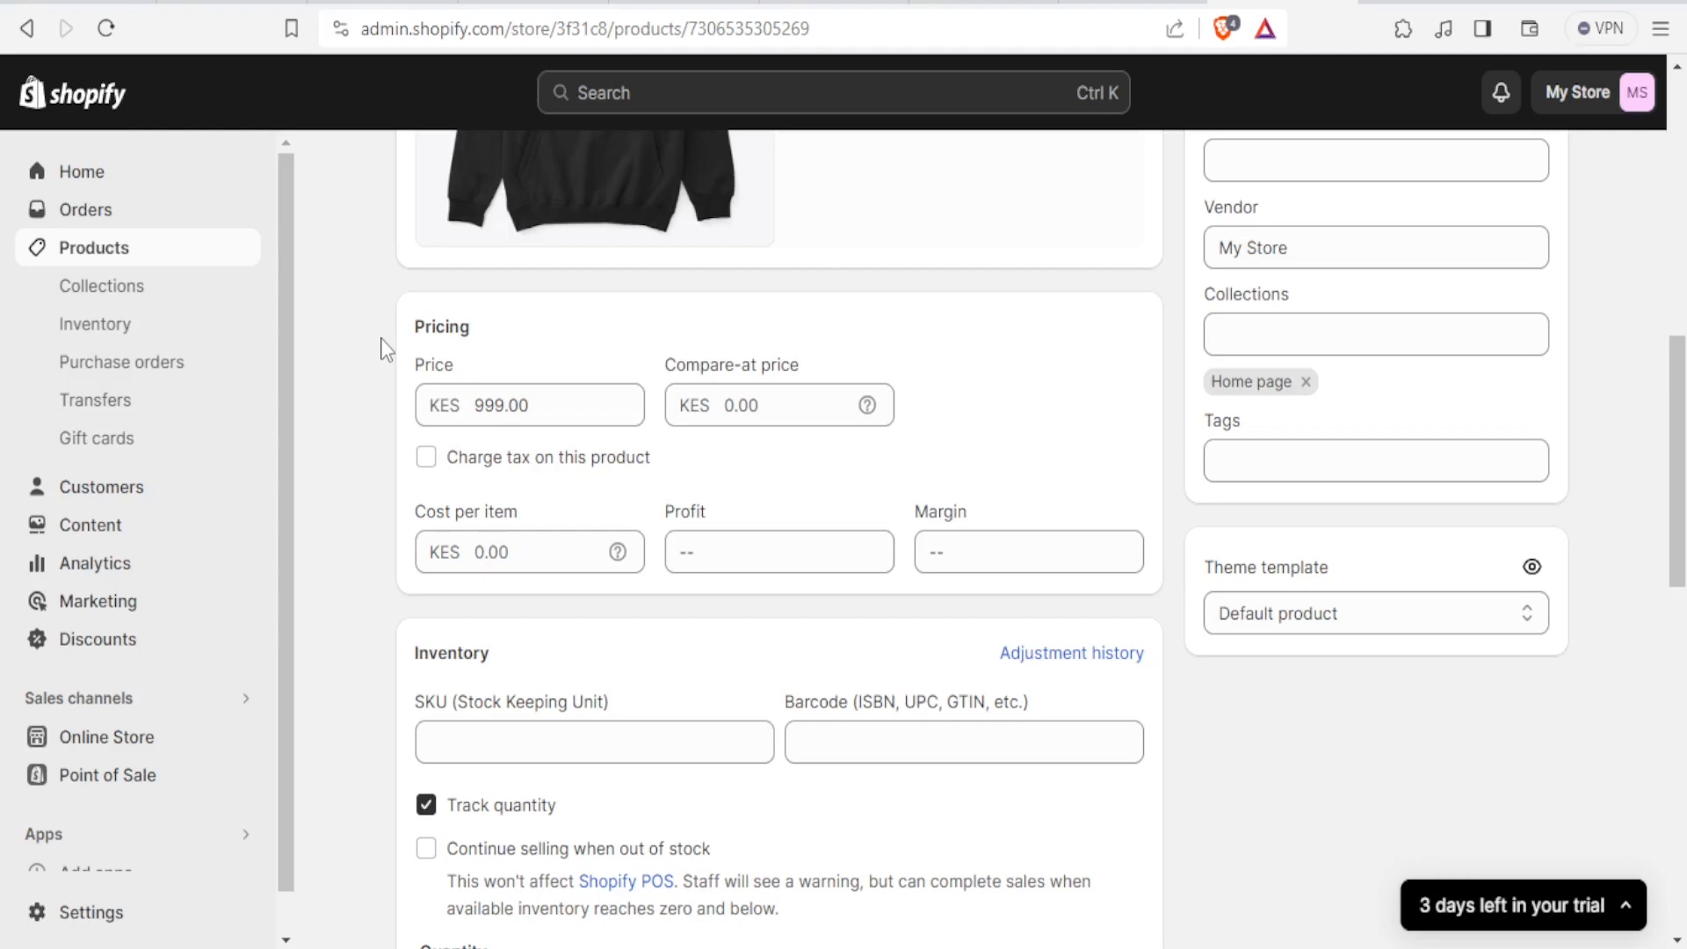
# - Open the store's apps and sales channels settings and go to the Shopify App Store
pyautogui.moveTo(287, 324); pyautogui.dragTo(290, 400)
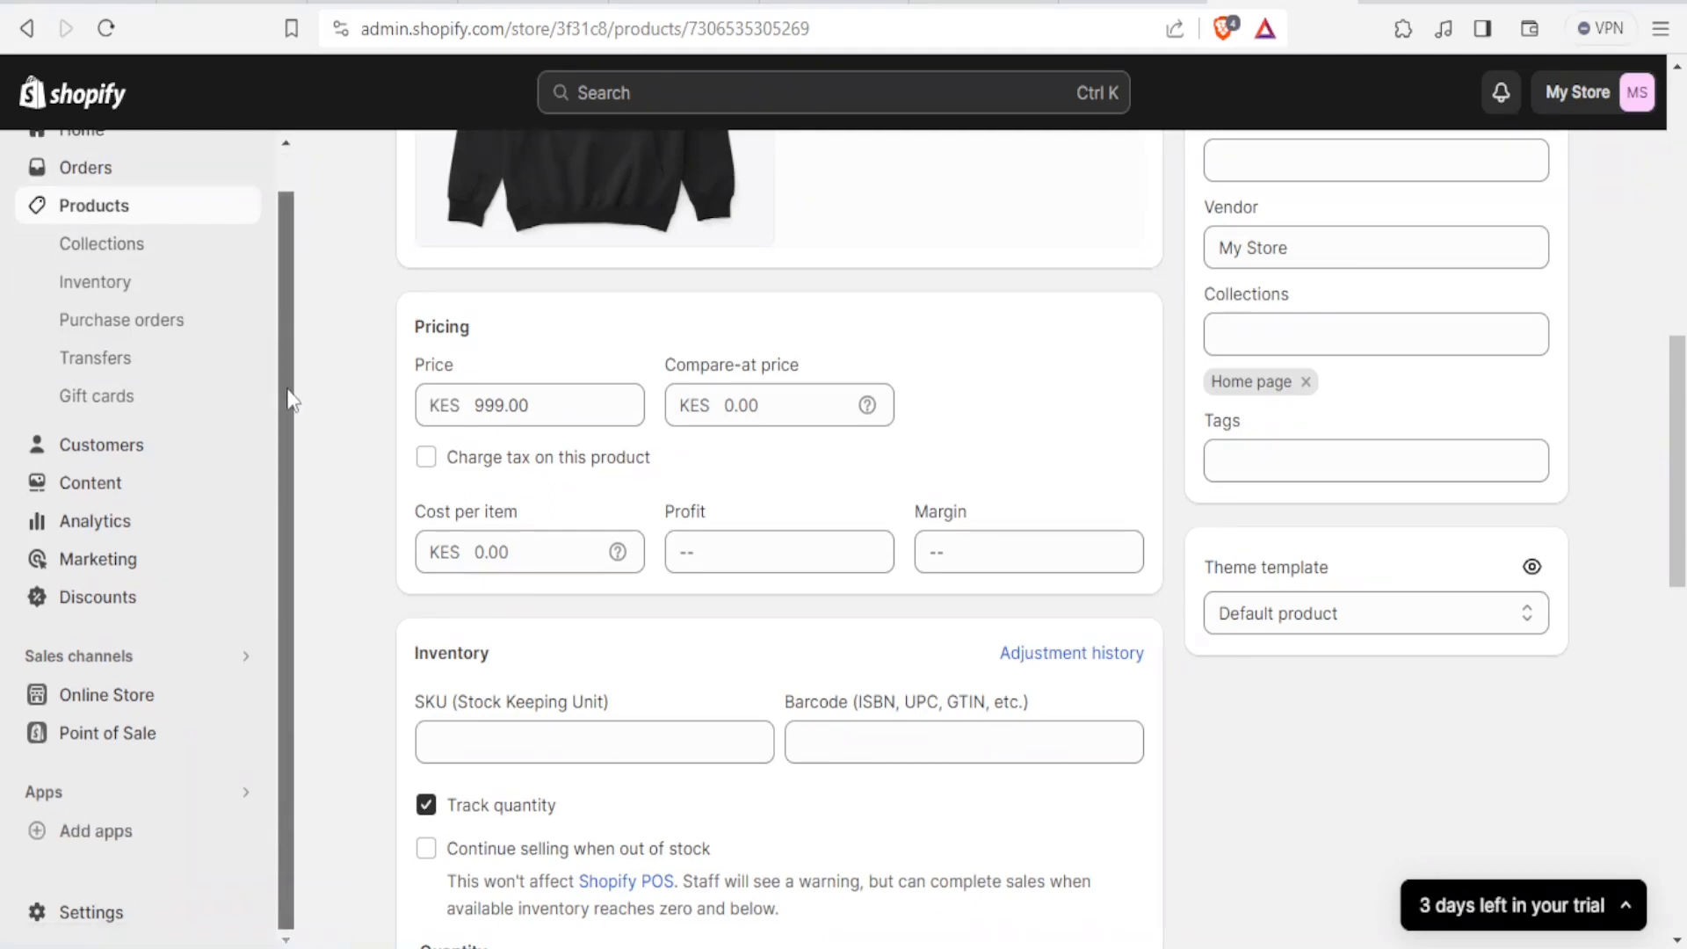
pyautogui.click(78, 917)
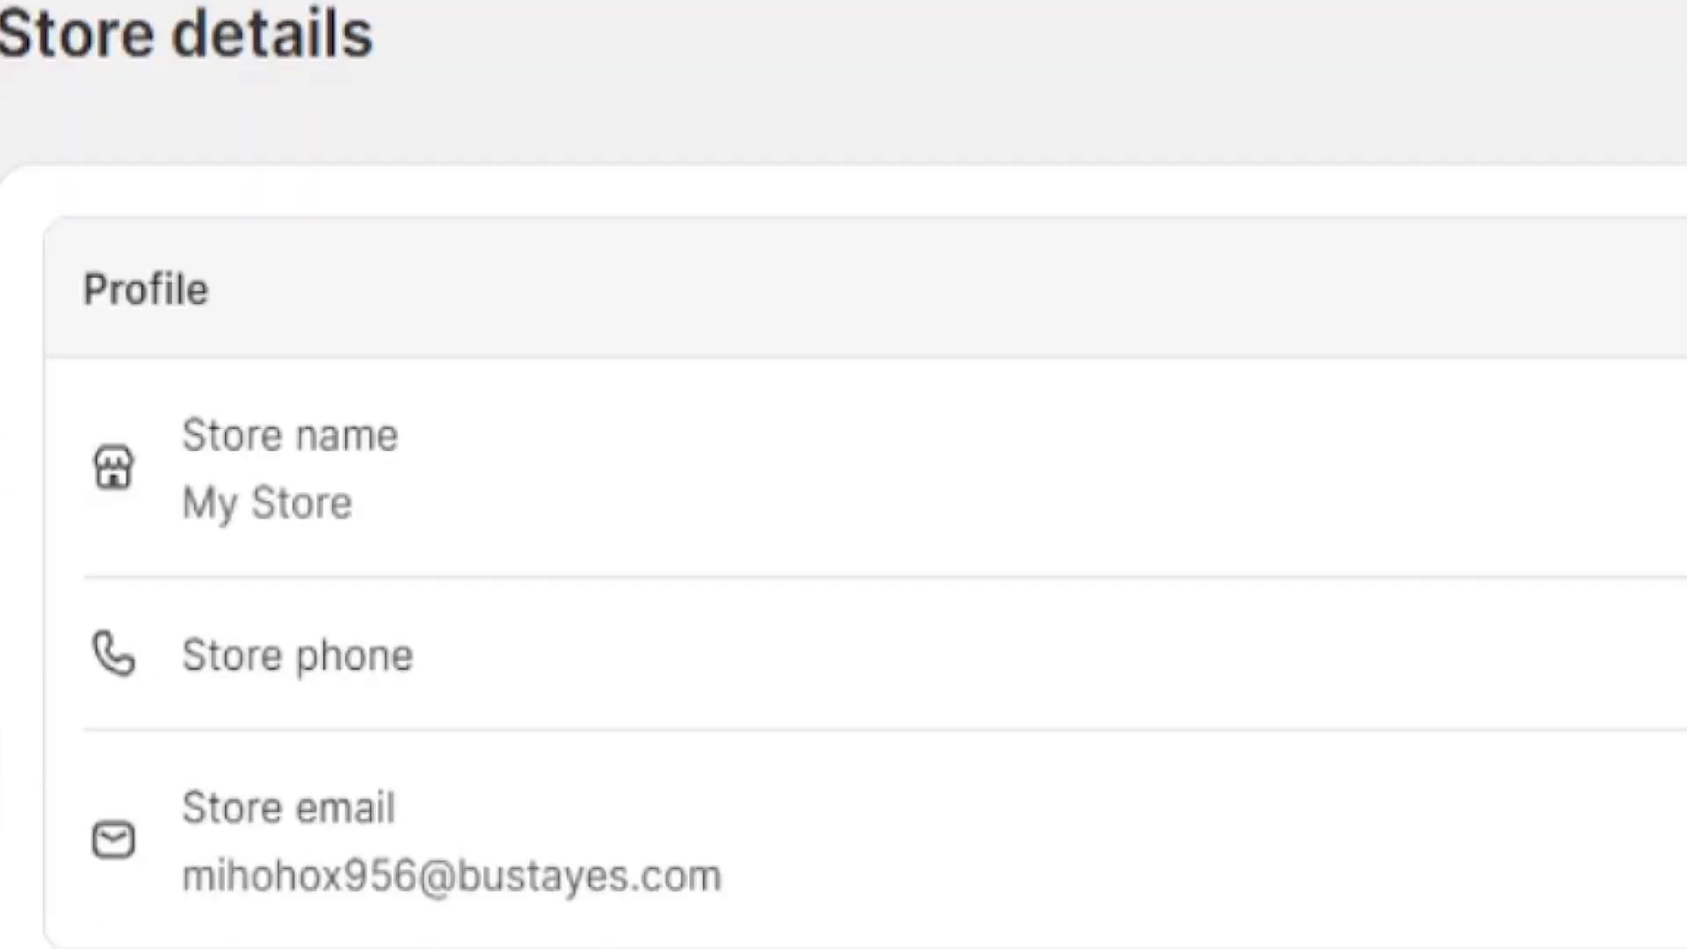
pyautogui.scroll(-2, 227, 767)
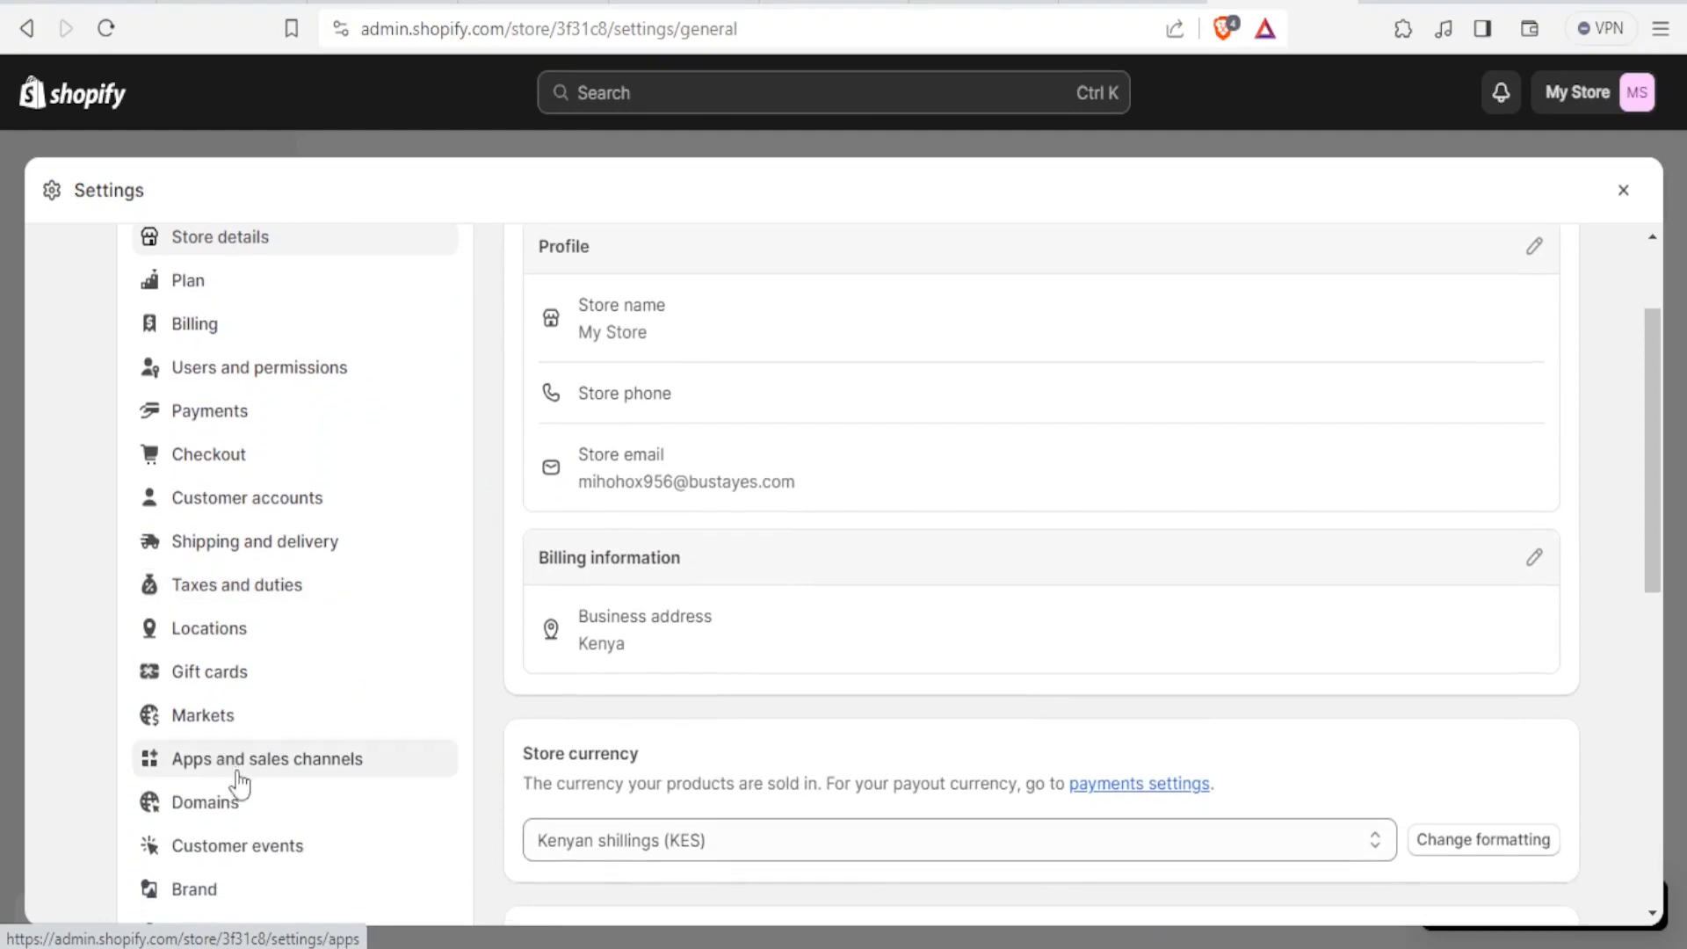
pyautogui.click(237, 774)
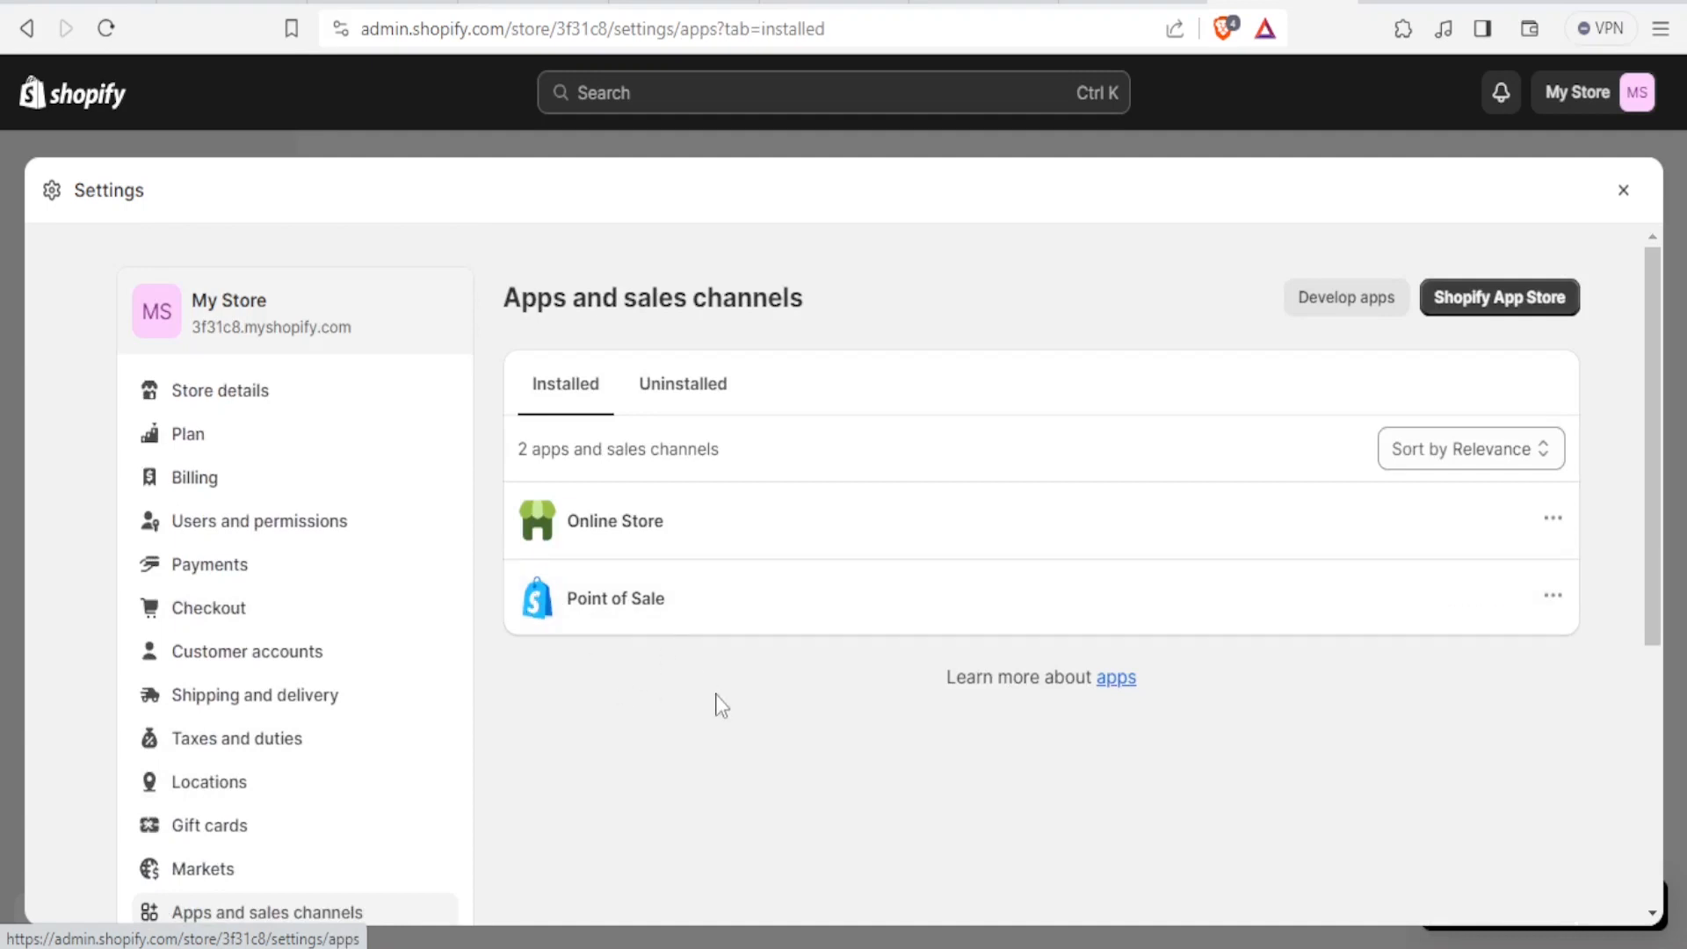
pyautogui.click(1490, 310)
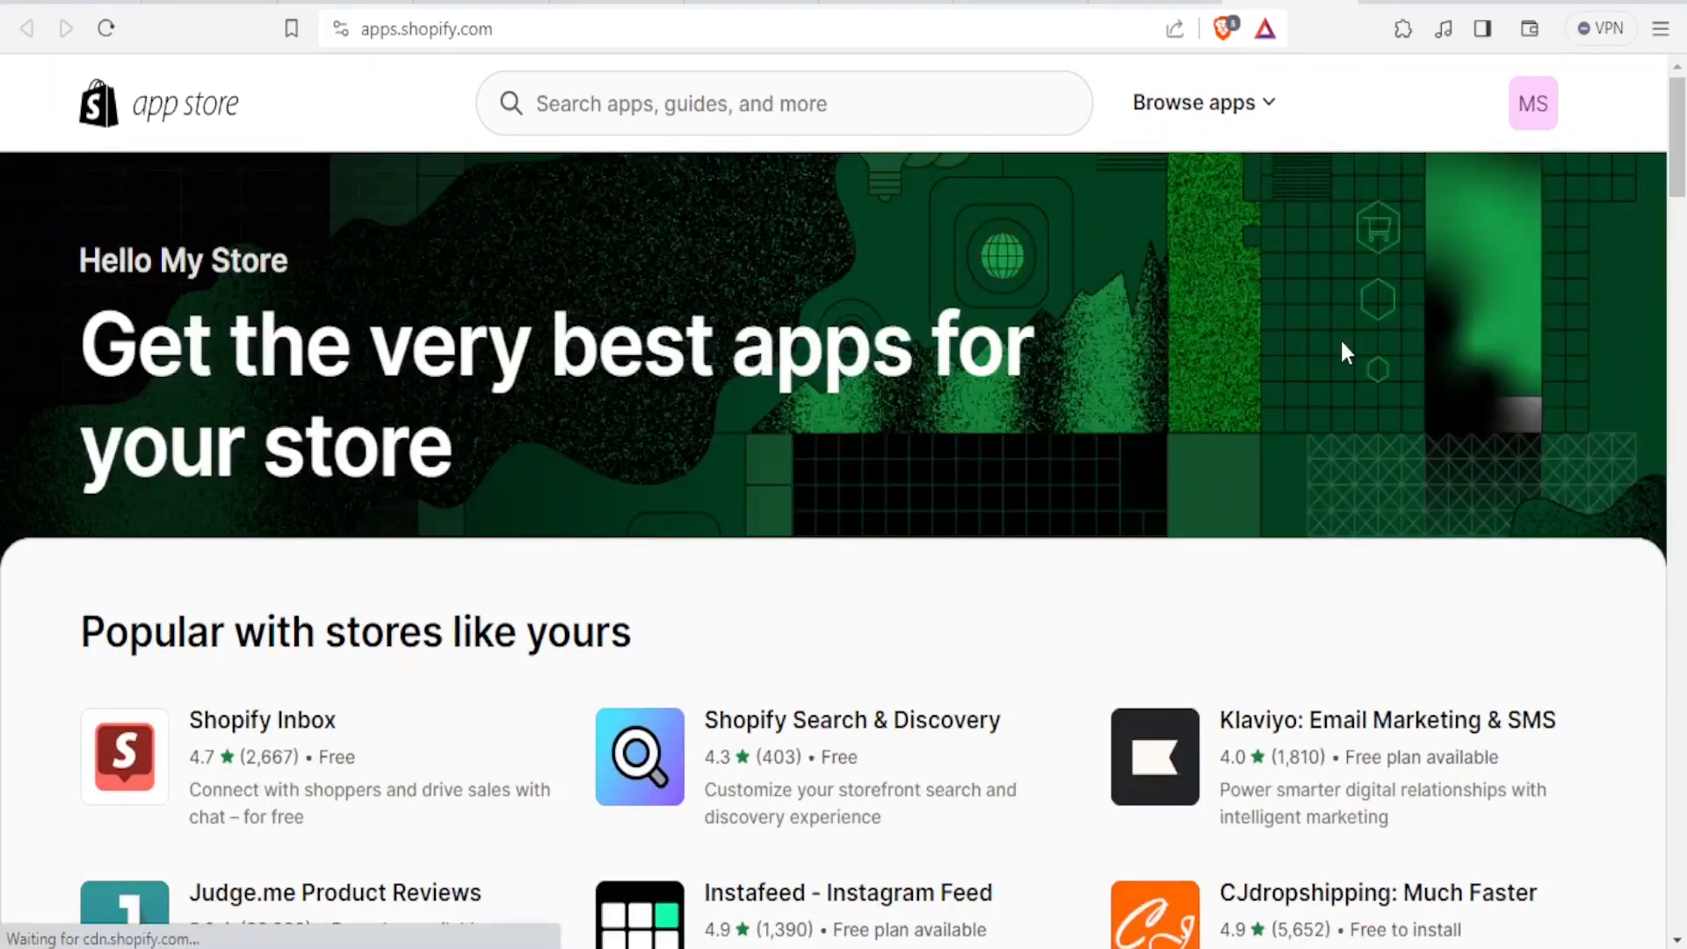
# - Search the app store for "subscription" and open the Subify Subscriptions App listing
pyautogui.click(812, 115)
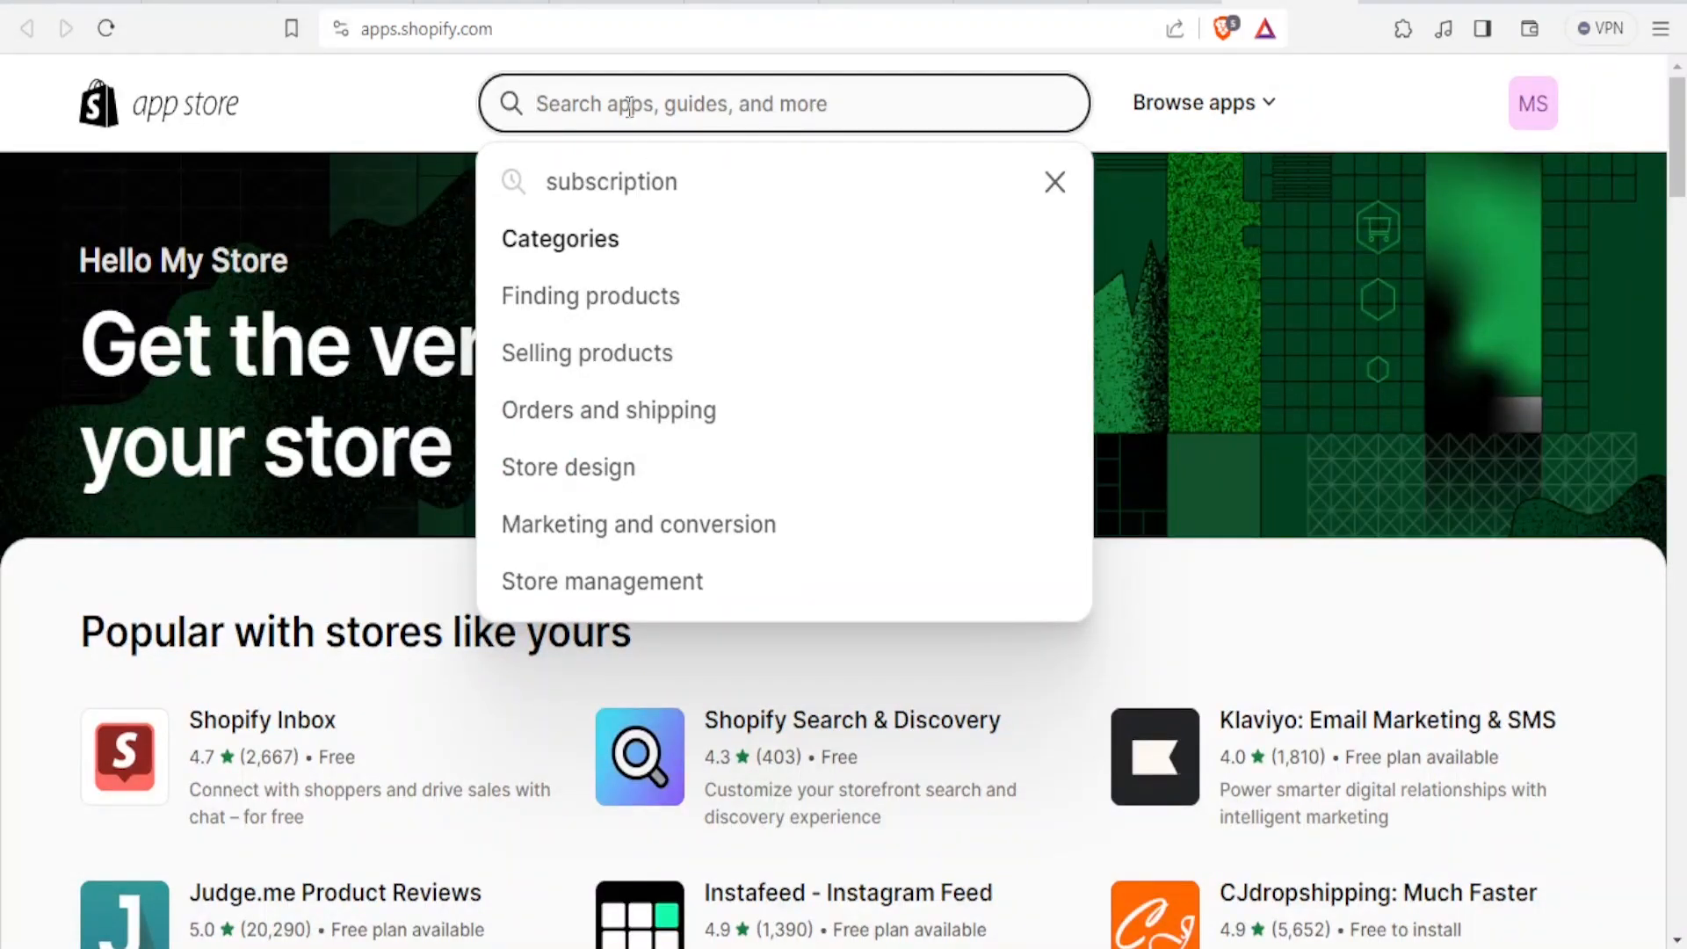
pyautogui.write('su')
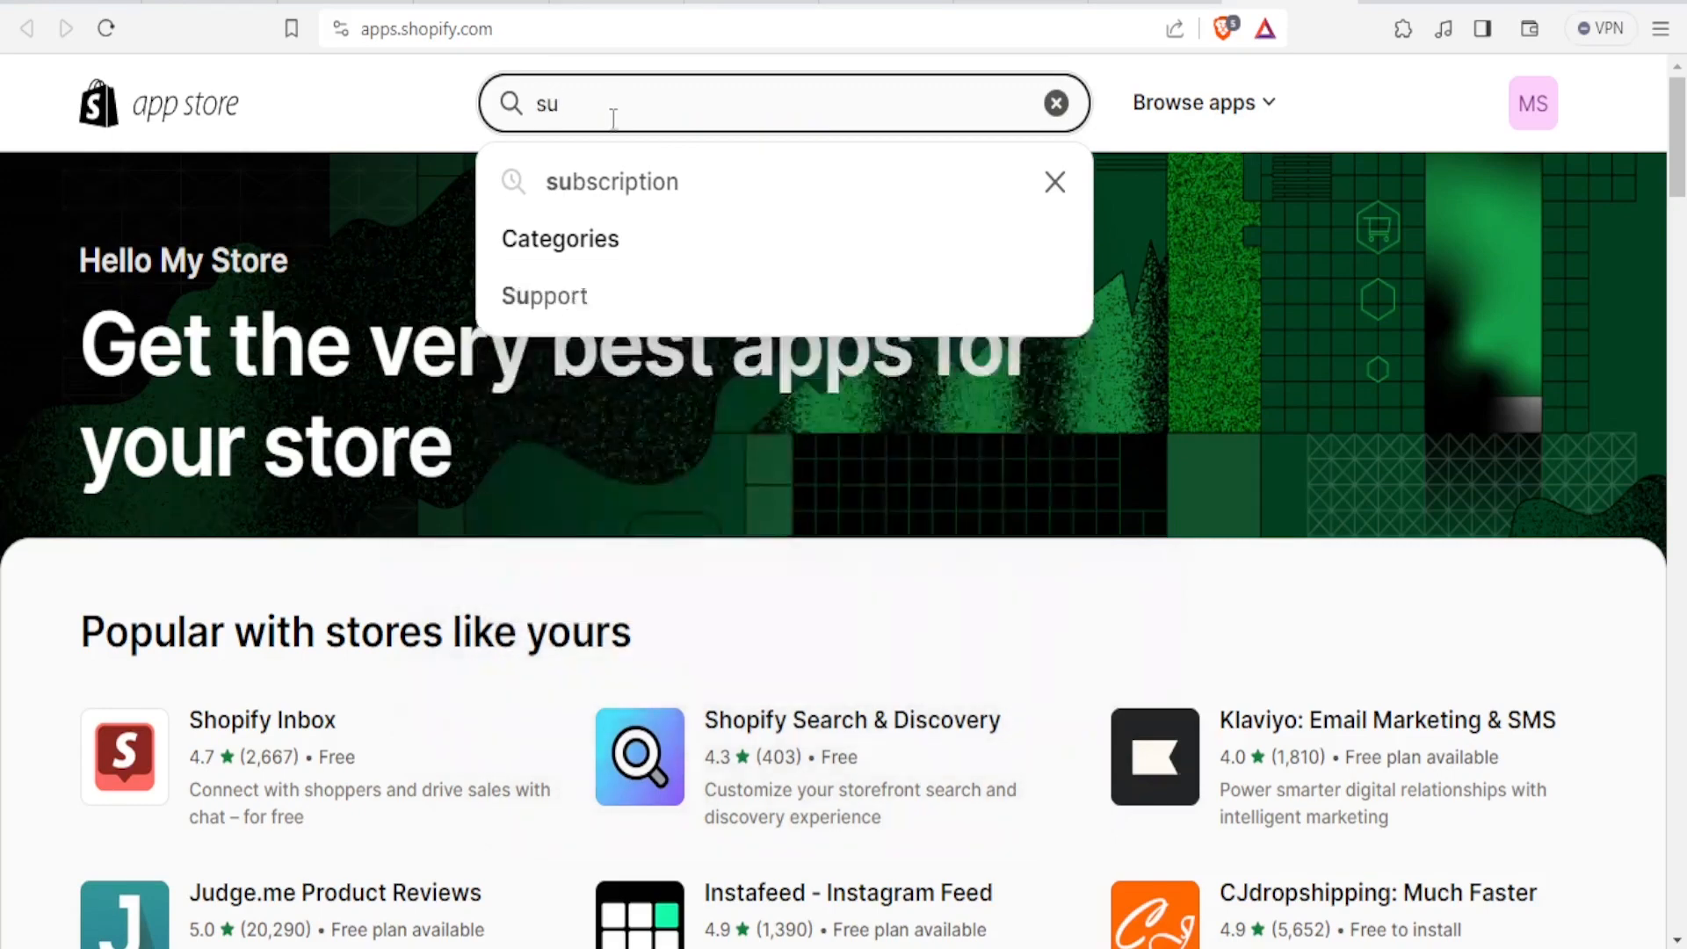
pyautogui.click(598, 178)
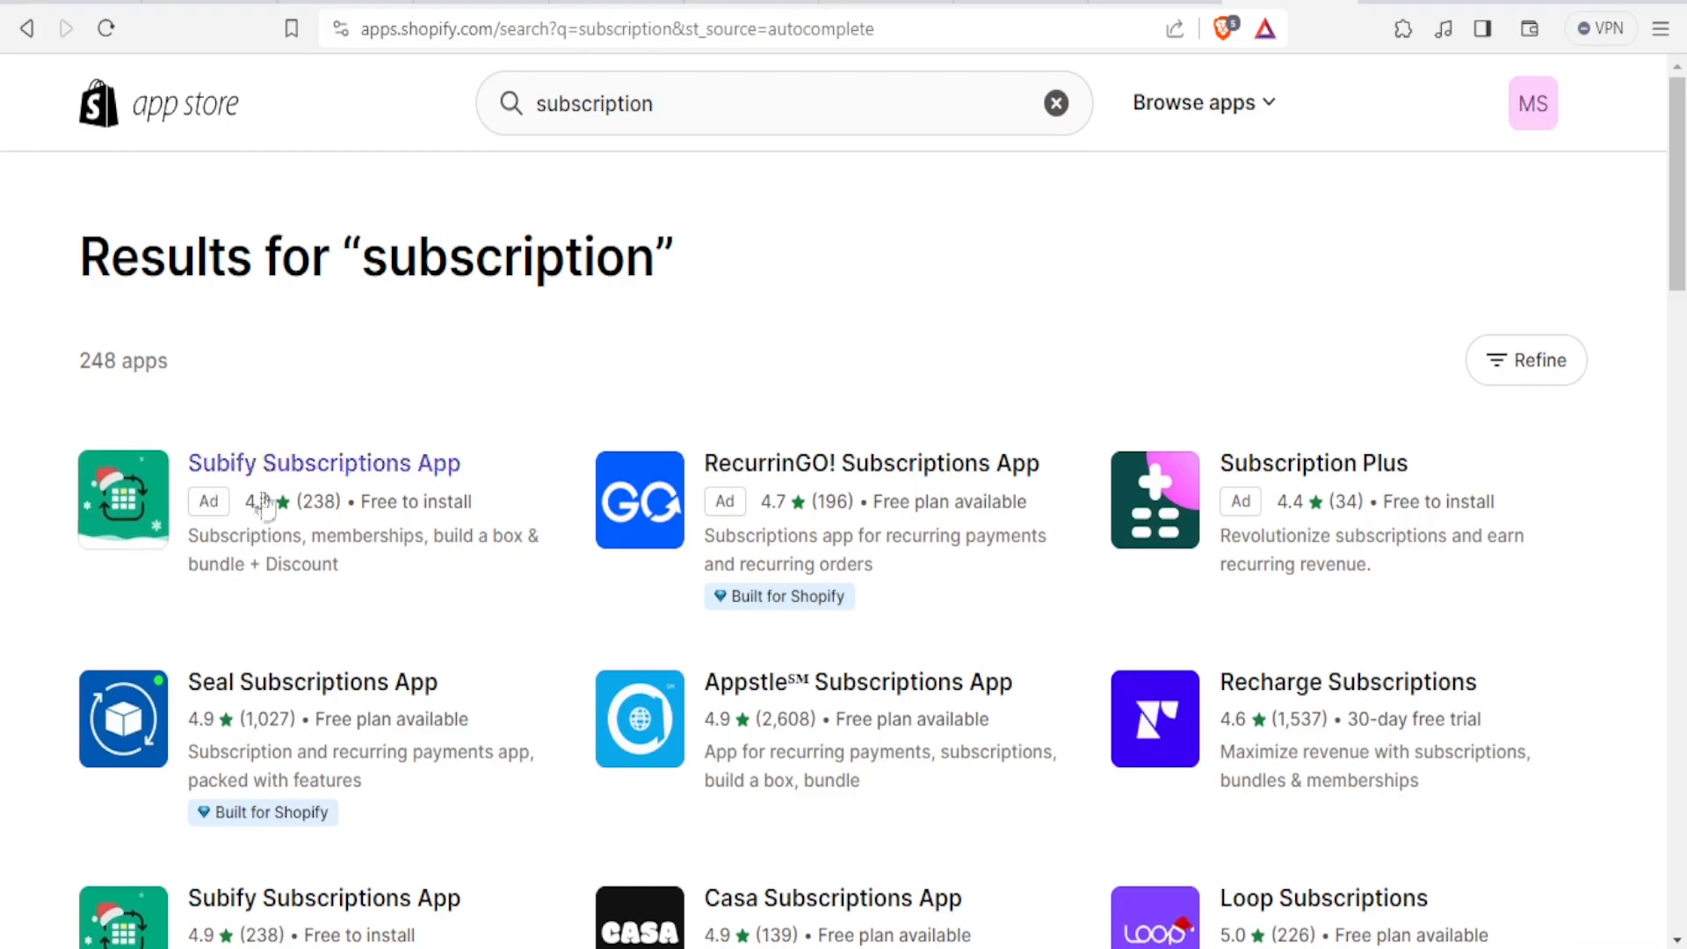
pyautogui.click(378, 480)
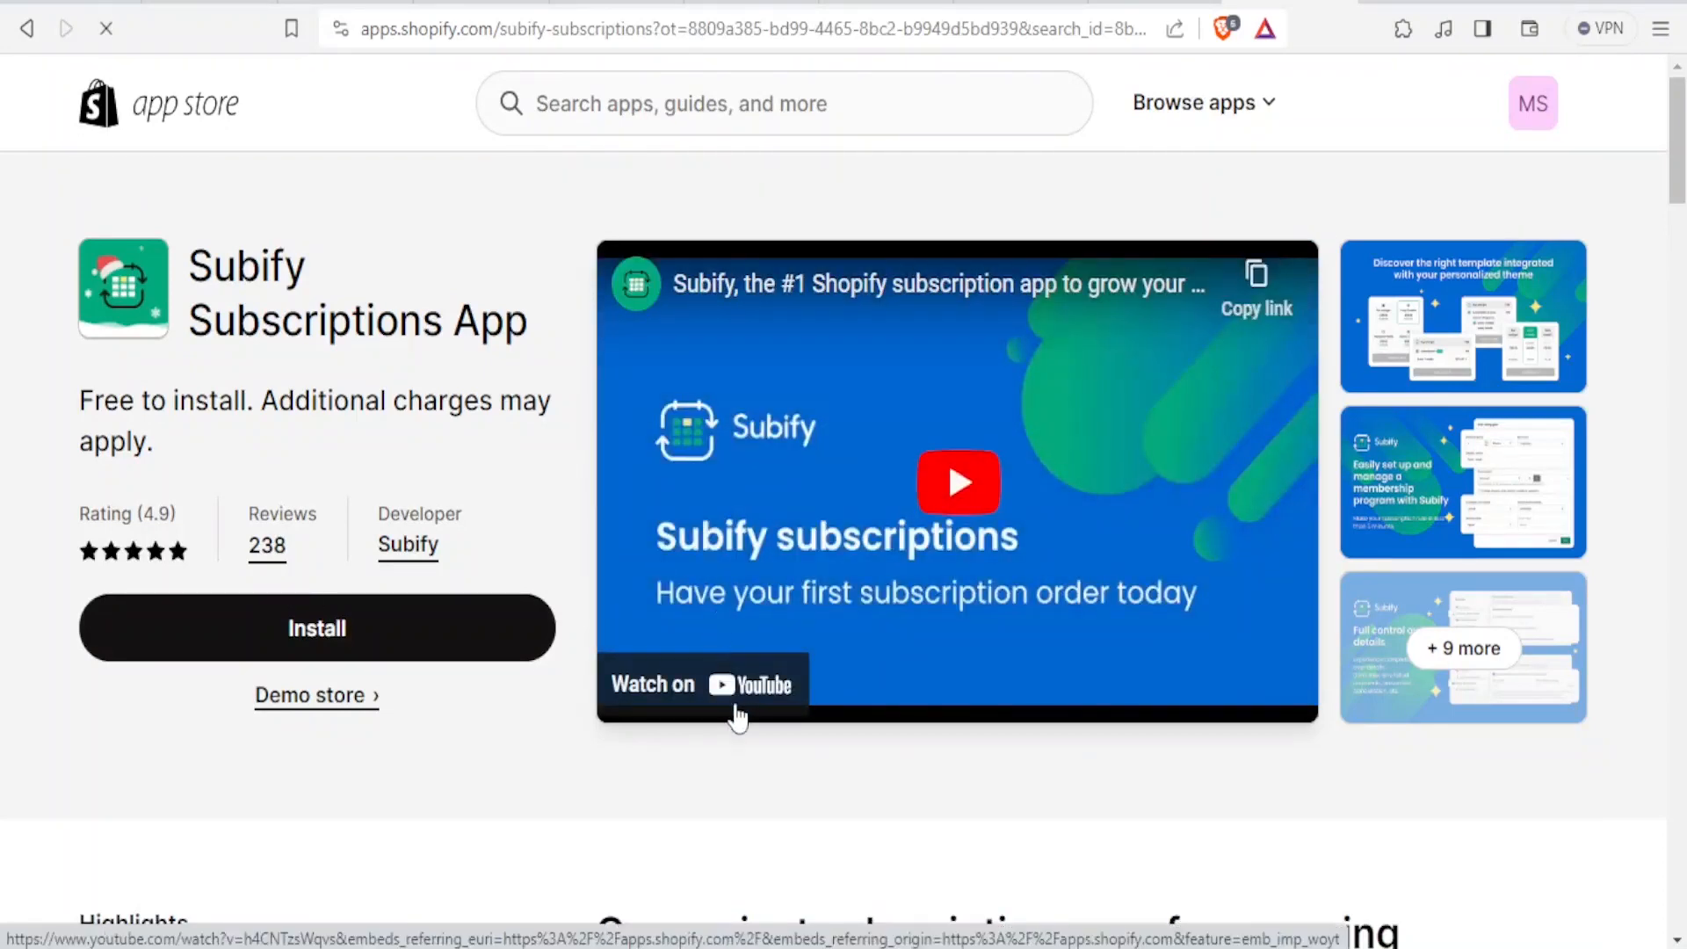
# - Install the Subify Subscriptions App on the store and approve its access to customer and store information
pyautogui.scroll(-5, 738, 716)
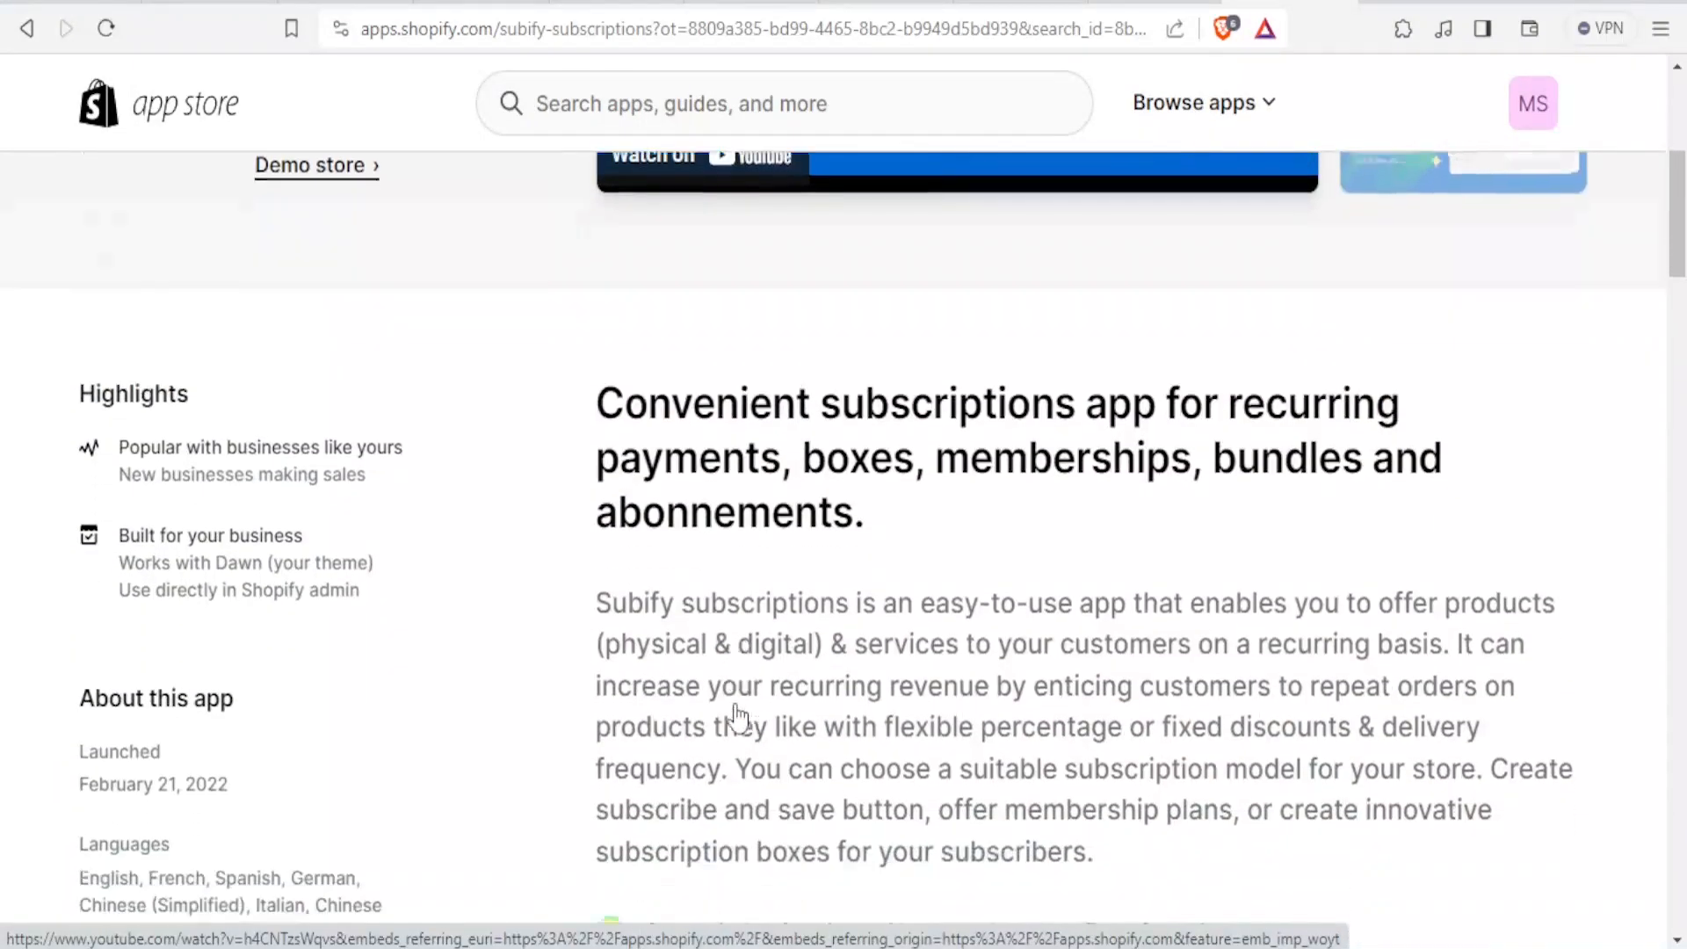
pyautogui.scroll(-3, 738, 716)
pyautogui.scroll(8, 738, 713)
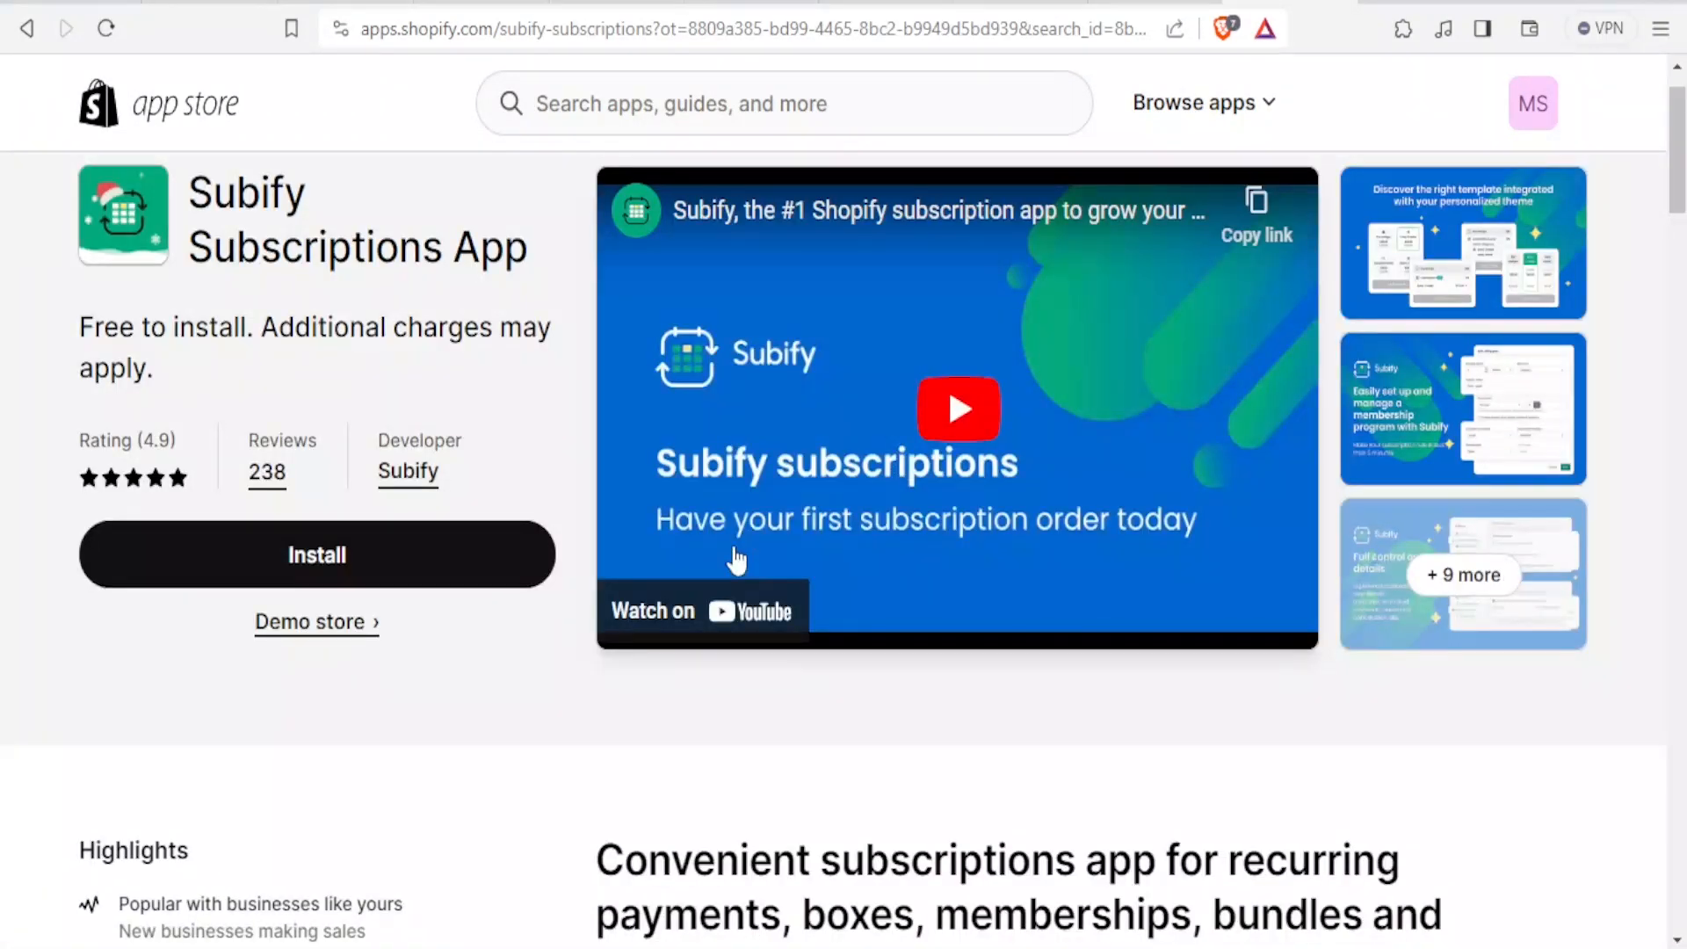
pyautogui.click(410, 575)
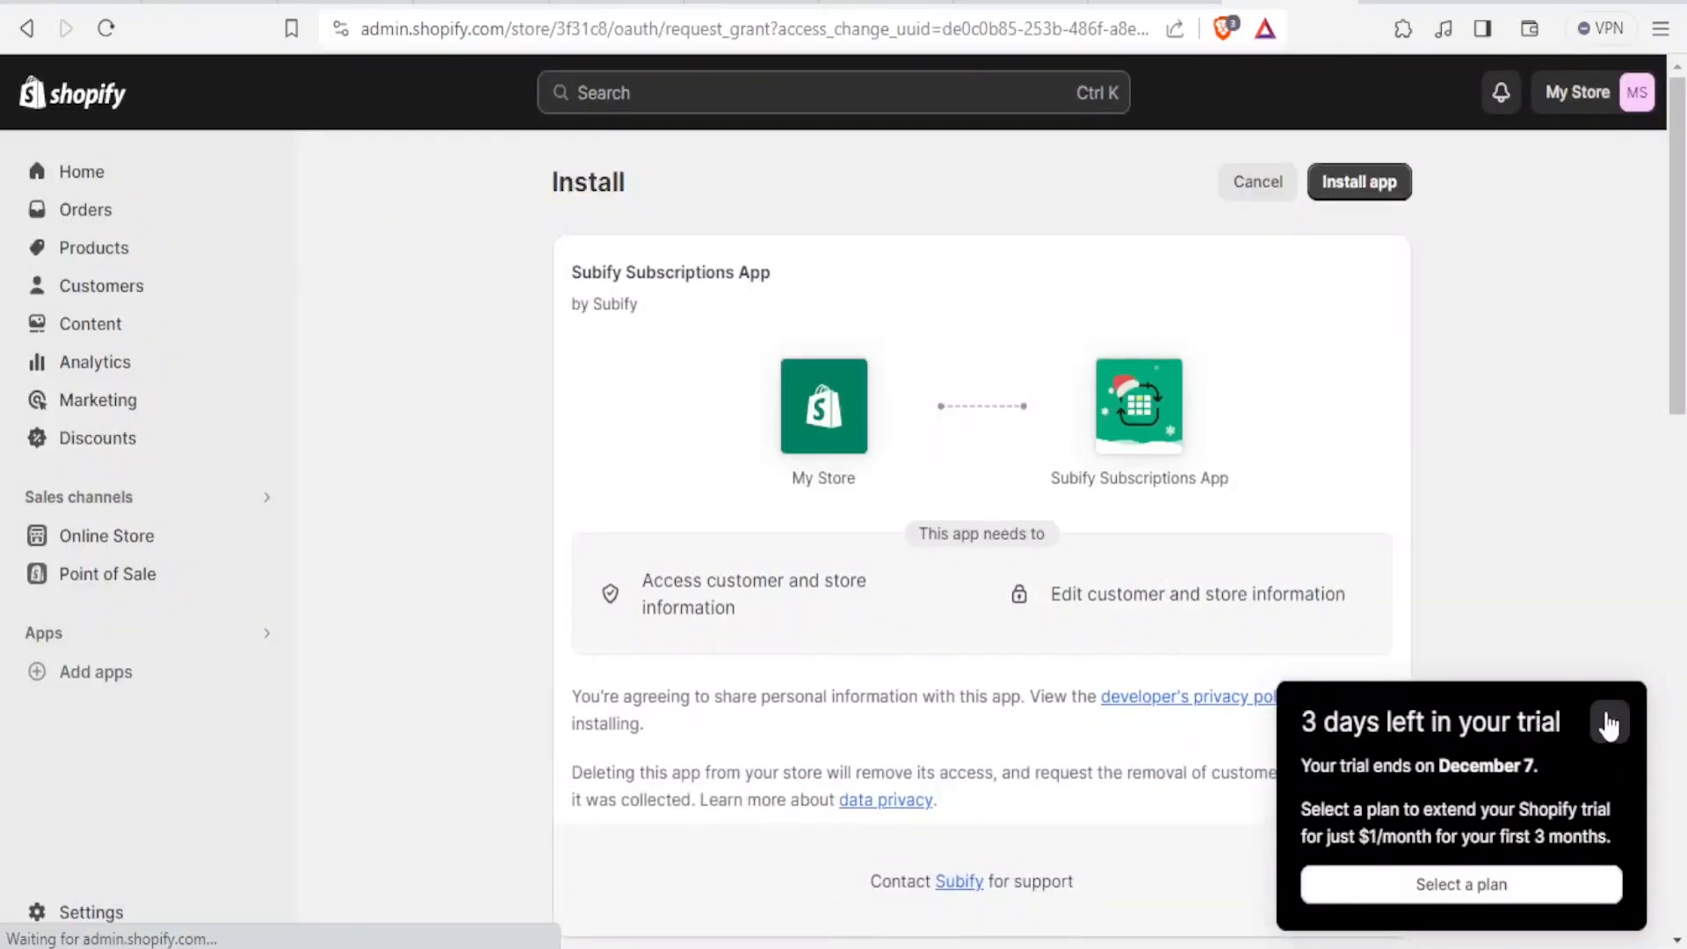
pyautogui.click(1613, 723)
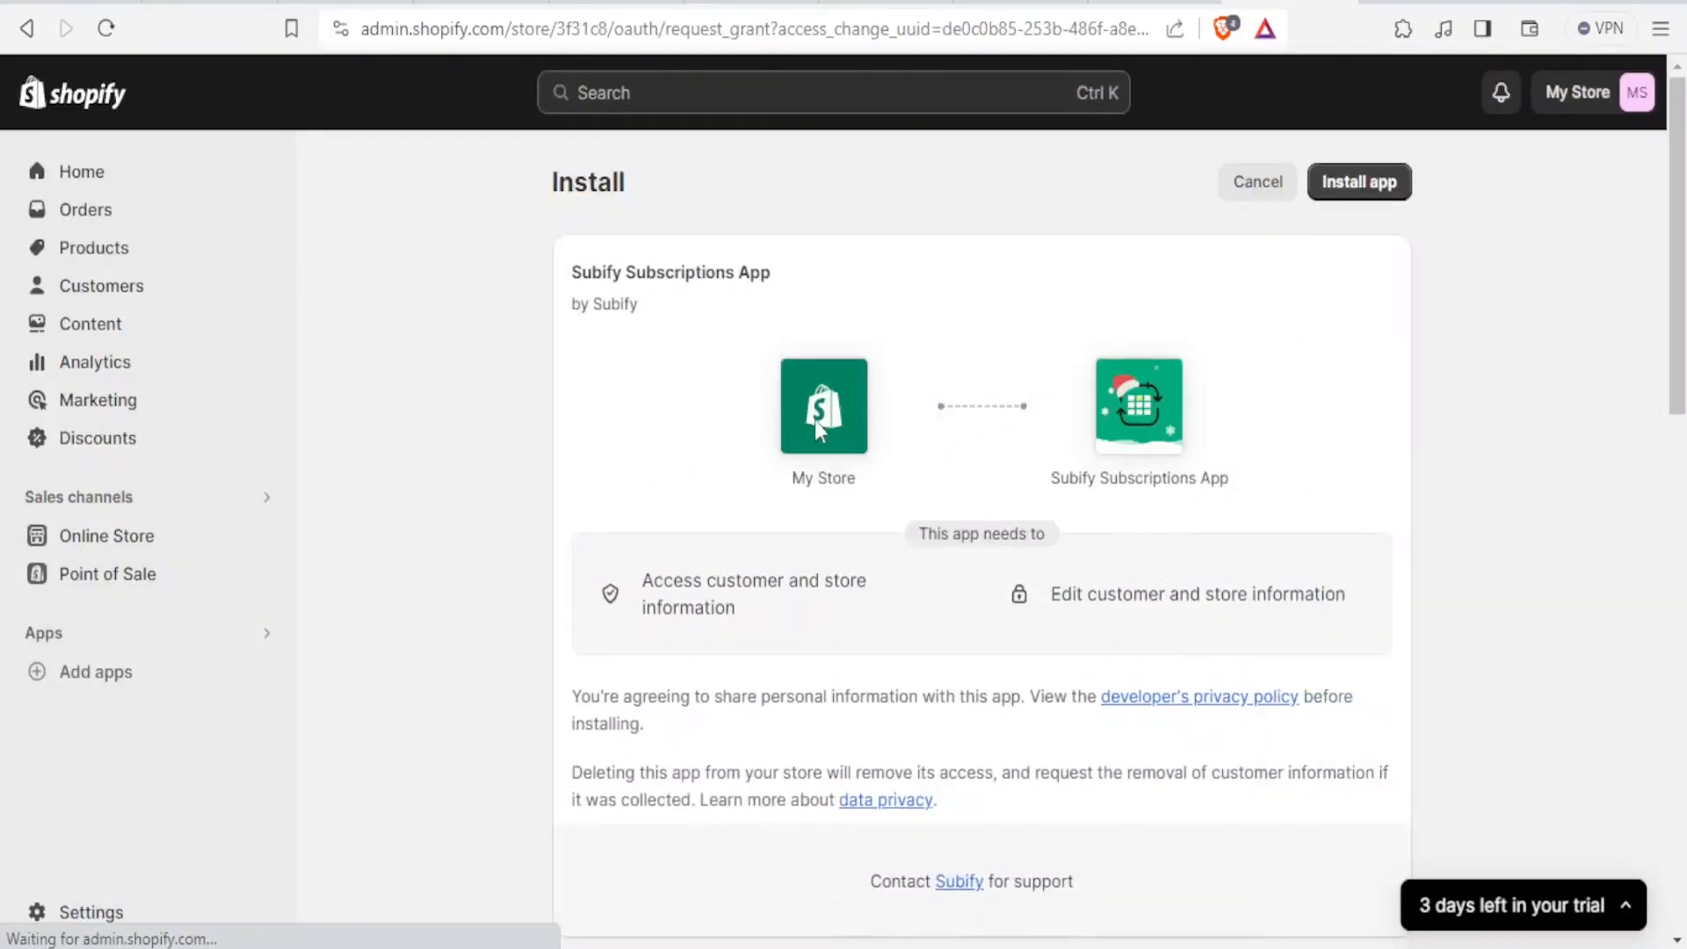
pyautogui.click(1361, 190)
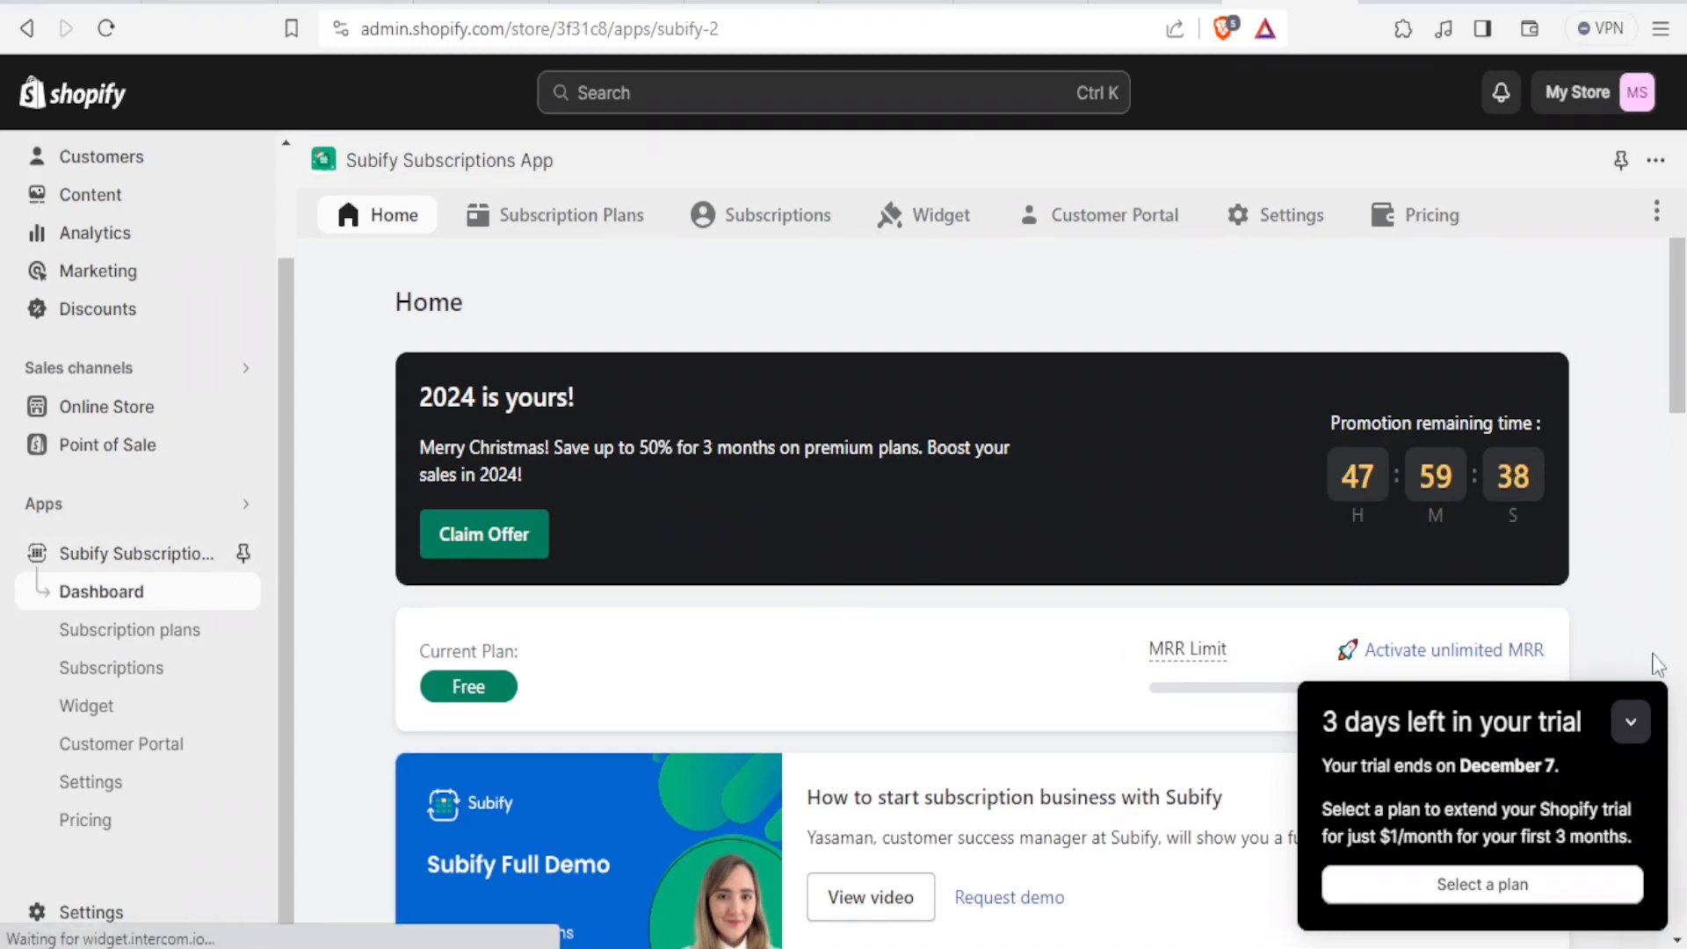
# - Look through the Subify home page, including its setup tasks, subscription statistics, analytics and migration sections
pyautogui.click(1633, 722)
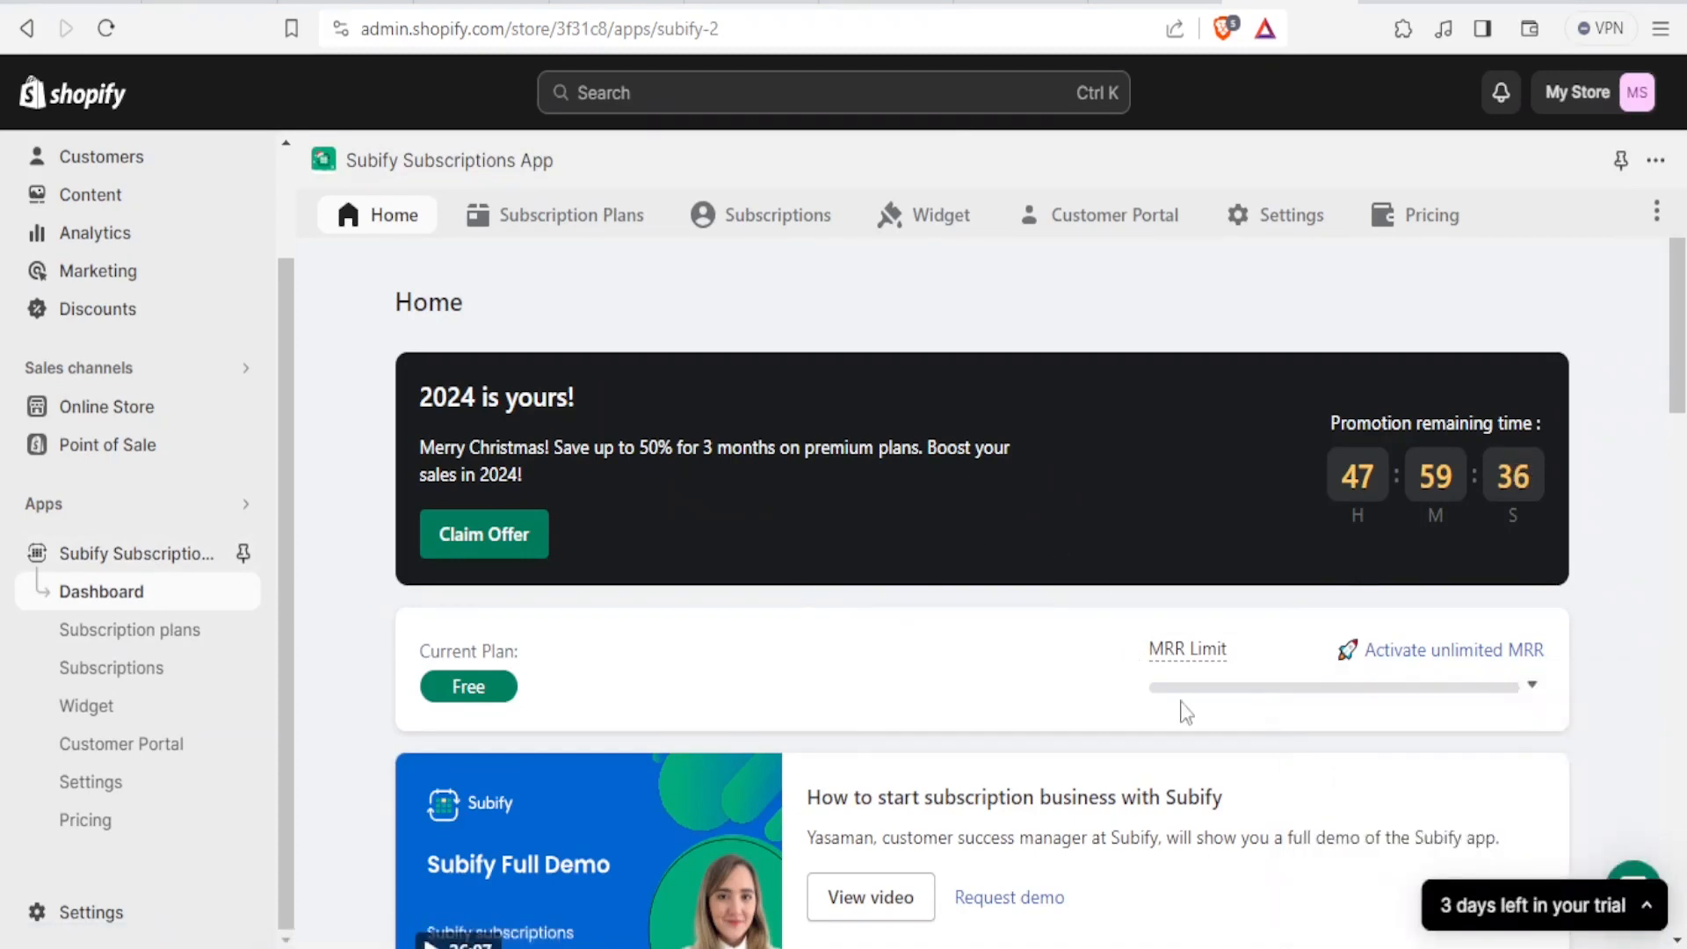
pyautogui.moveTo(1676, 336); pyautogui.dragTo(1677, 655)
pyautogui.scroll(-1, 1157, 689)
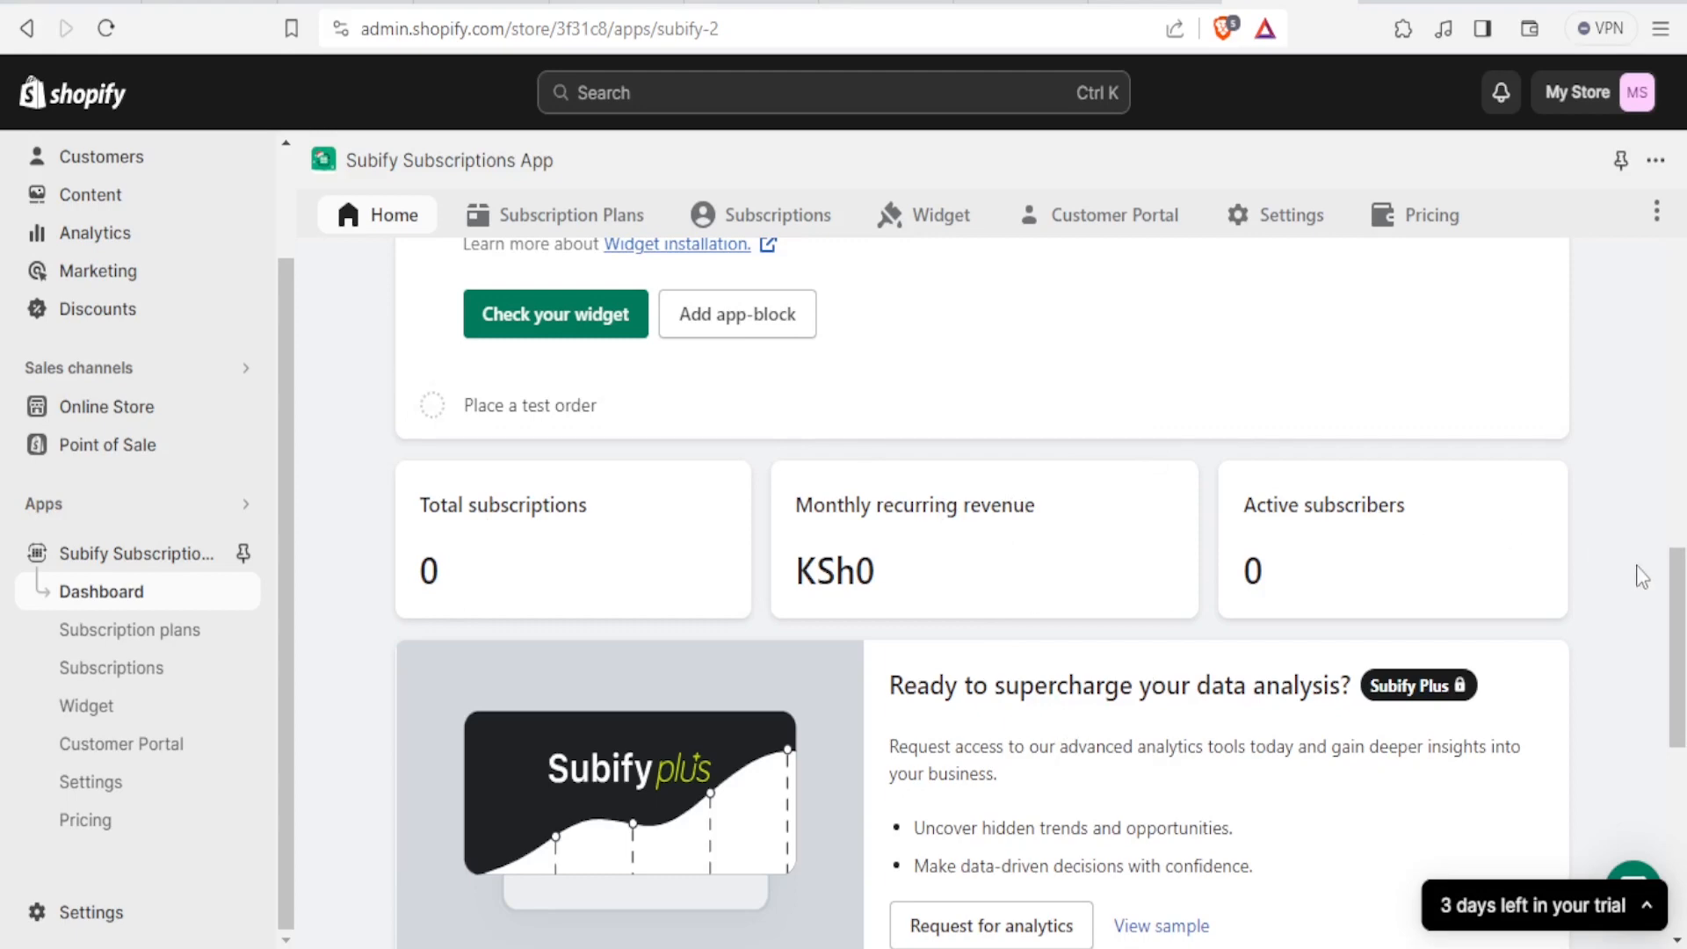
pyautogui.scroll(-5, 1666, 582)
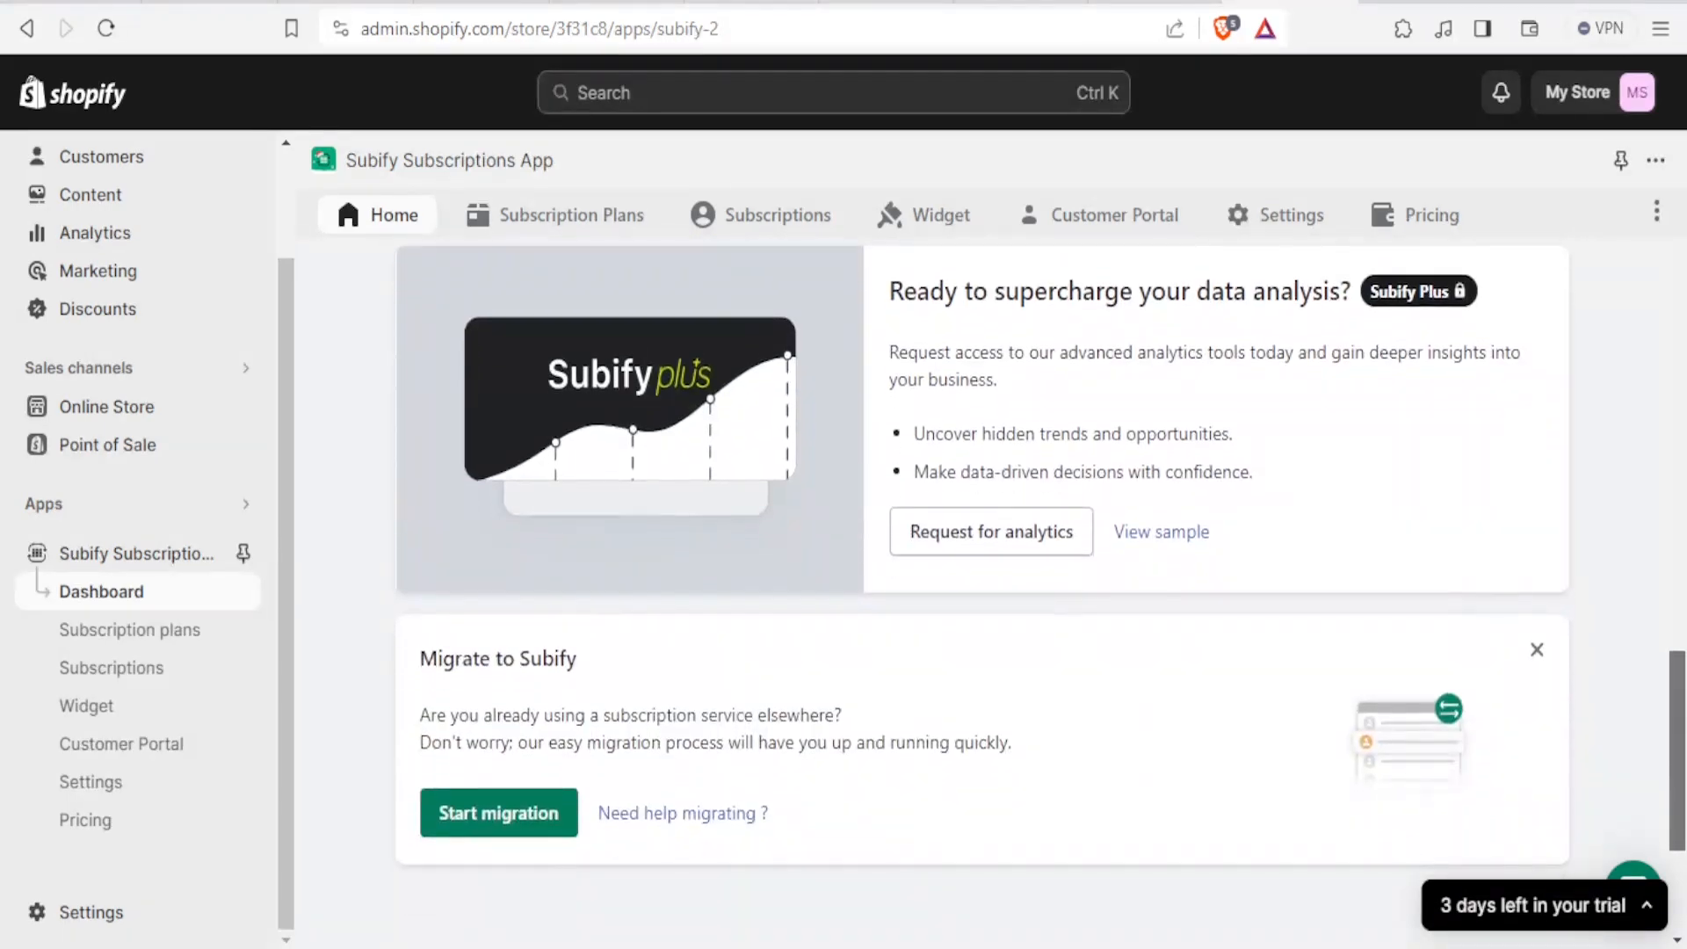
pyautogui.scroll(-2, 1040, 588)
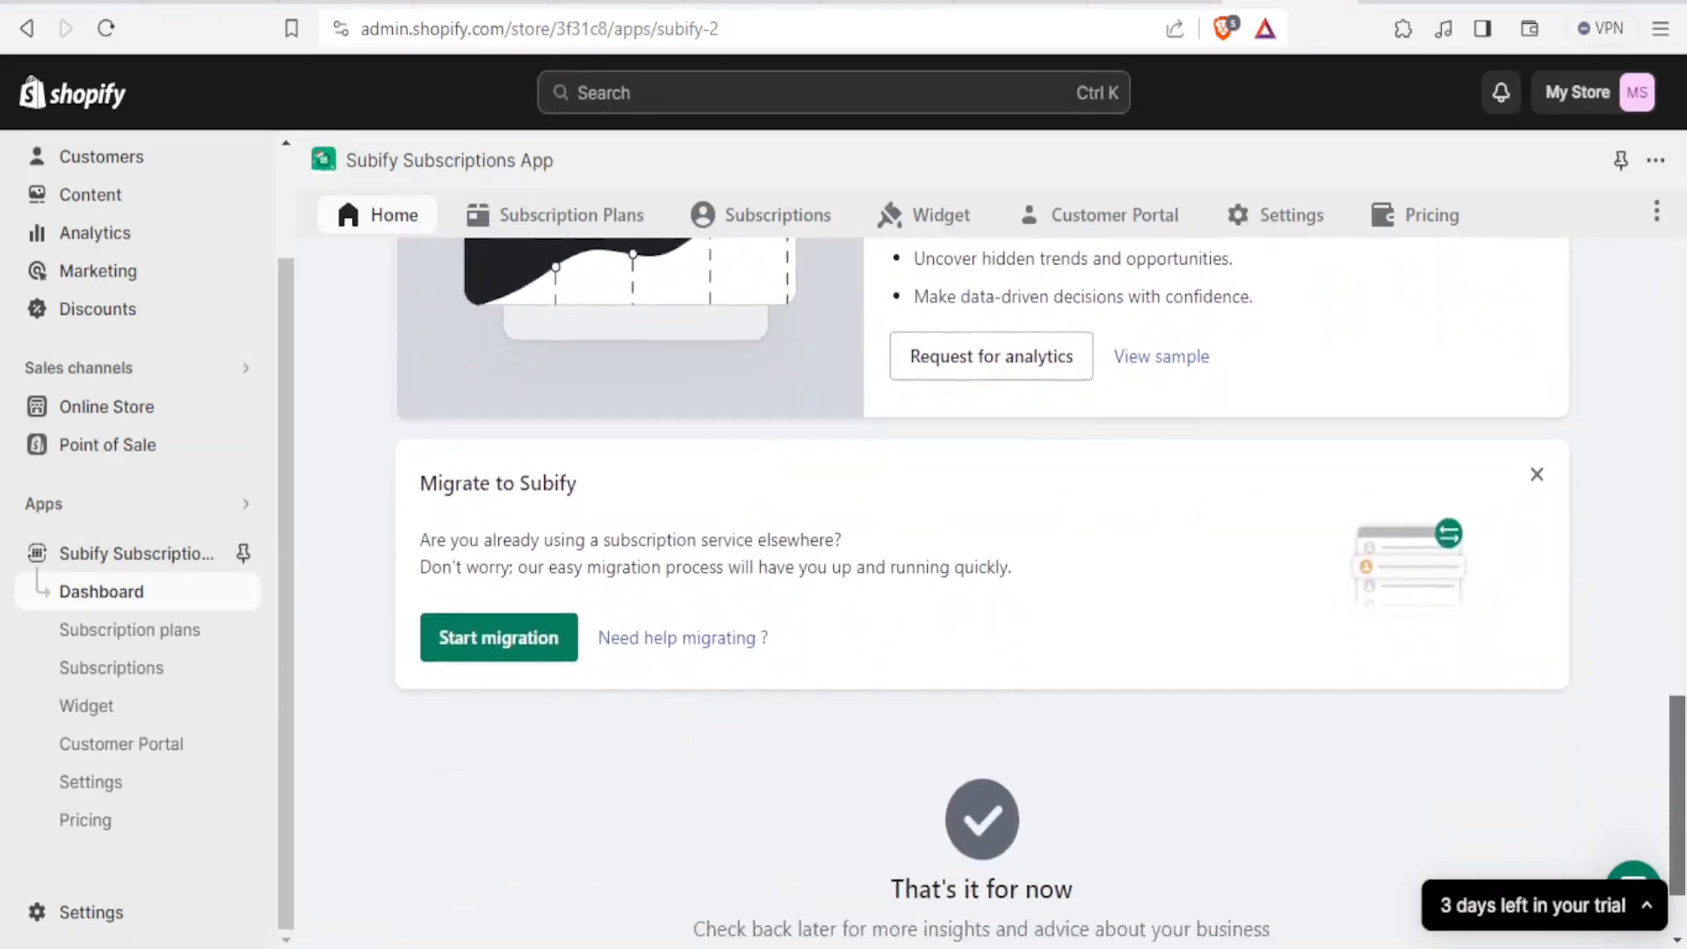
pyautogui.scroll(15, 982, 588)
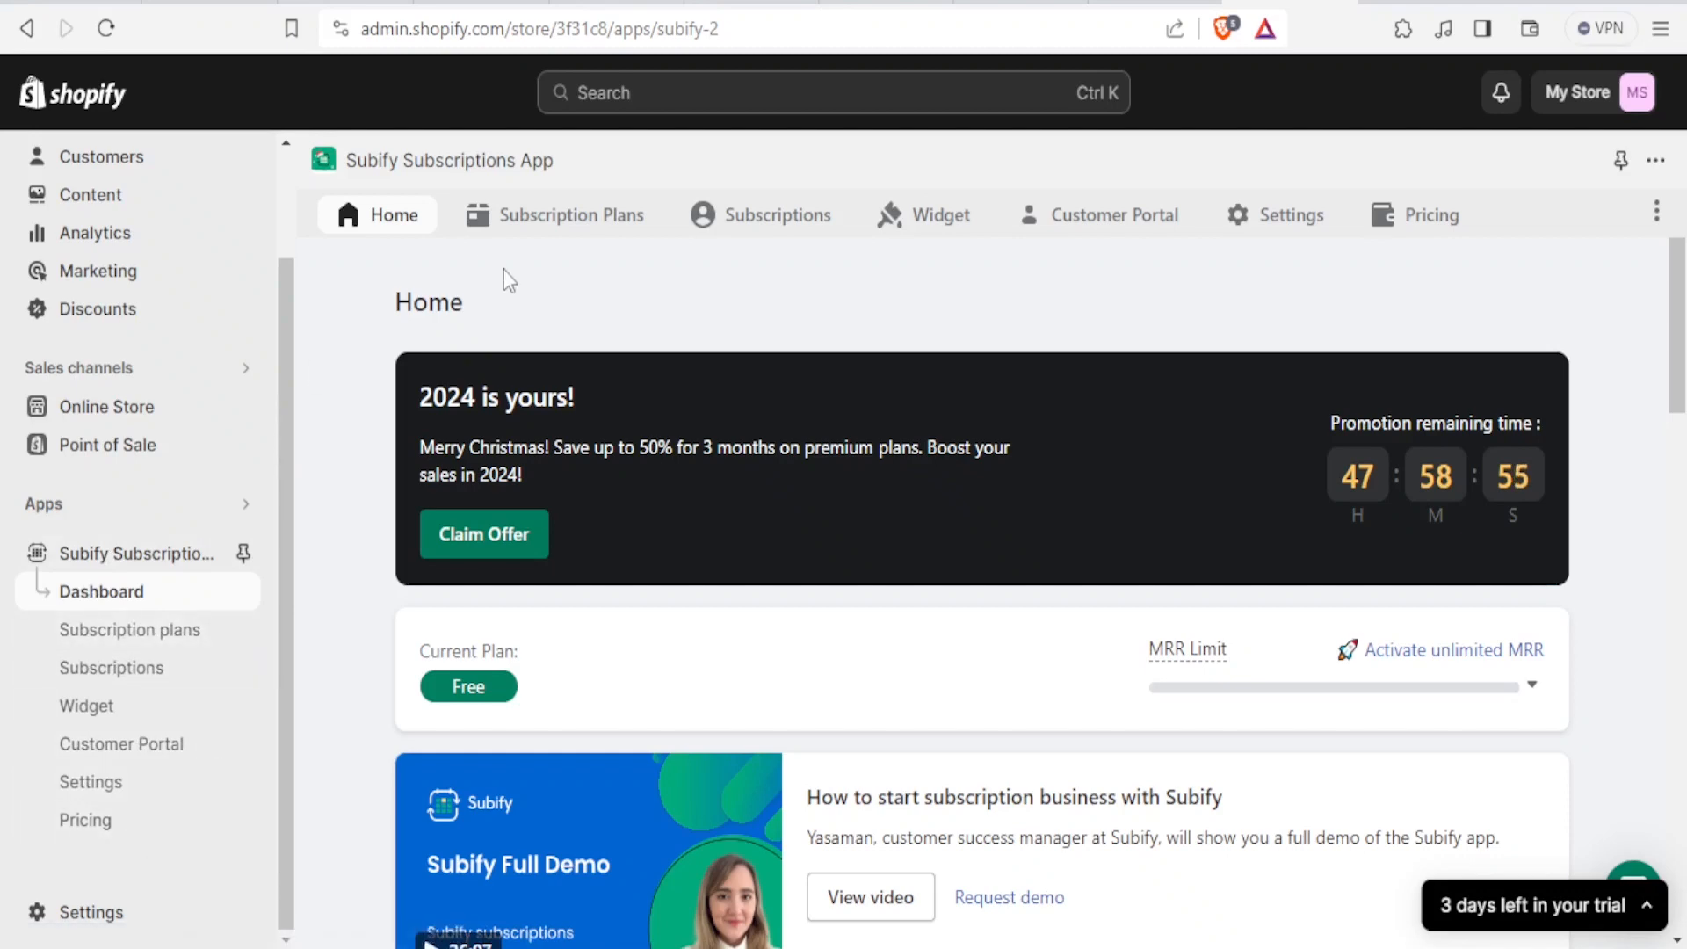
# - Start a new subscription plan in Subify and name it "Monthly Sale"
pyautogui.click(562, 227)
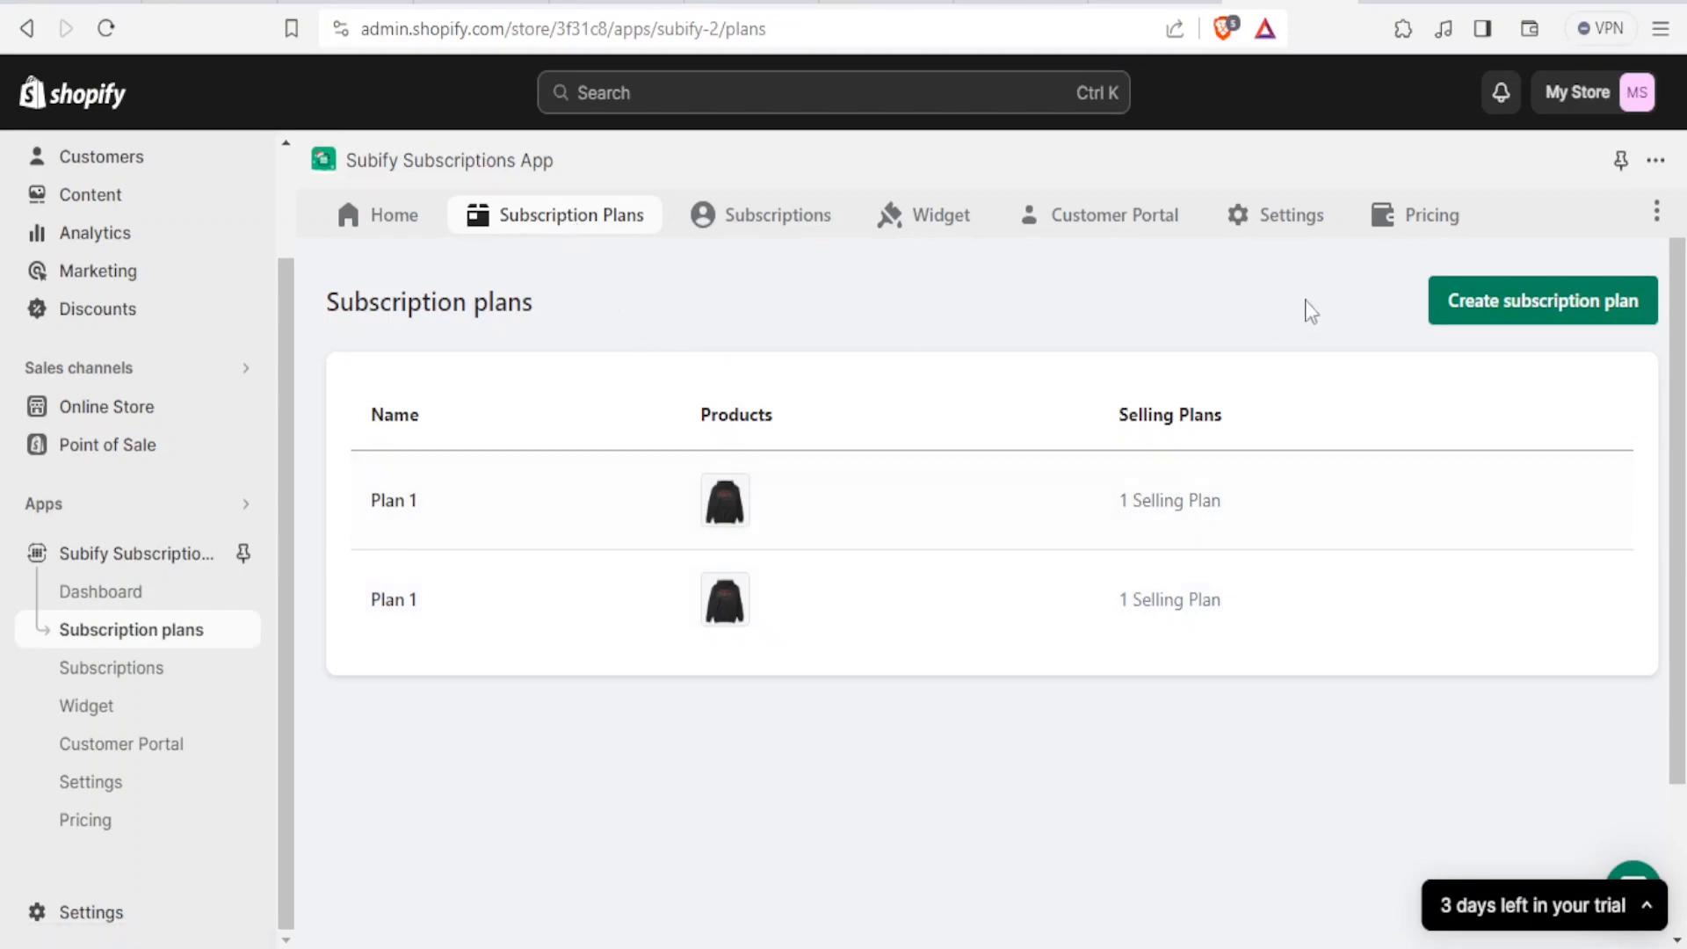
pyautogui.click(1488, 312)
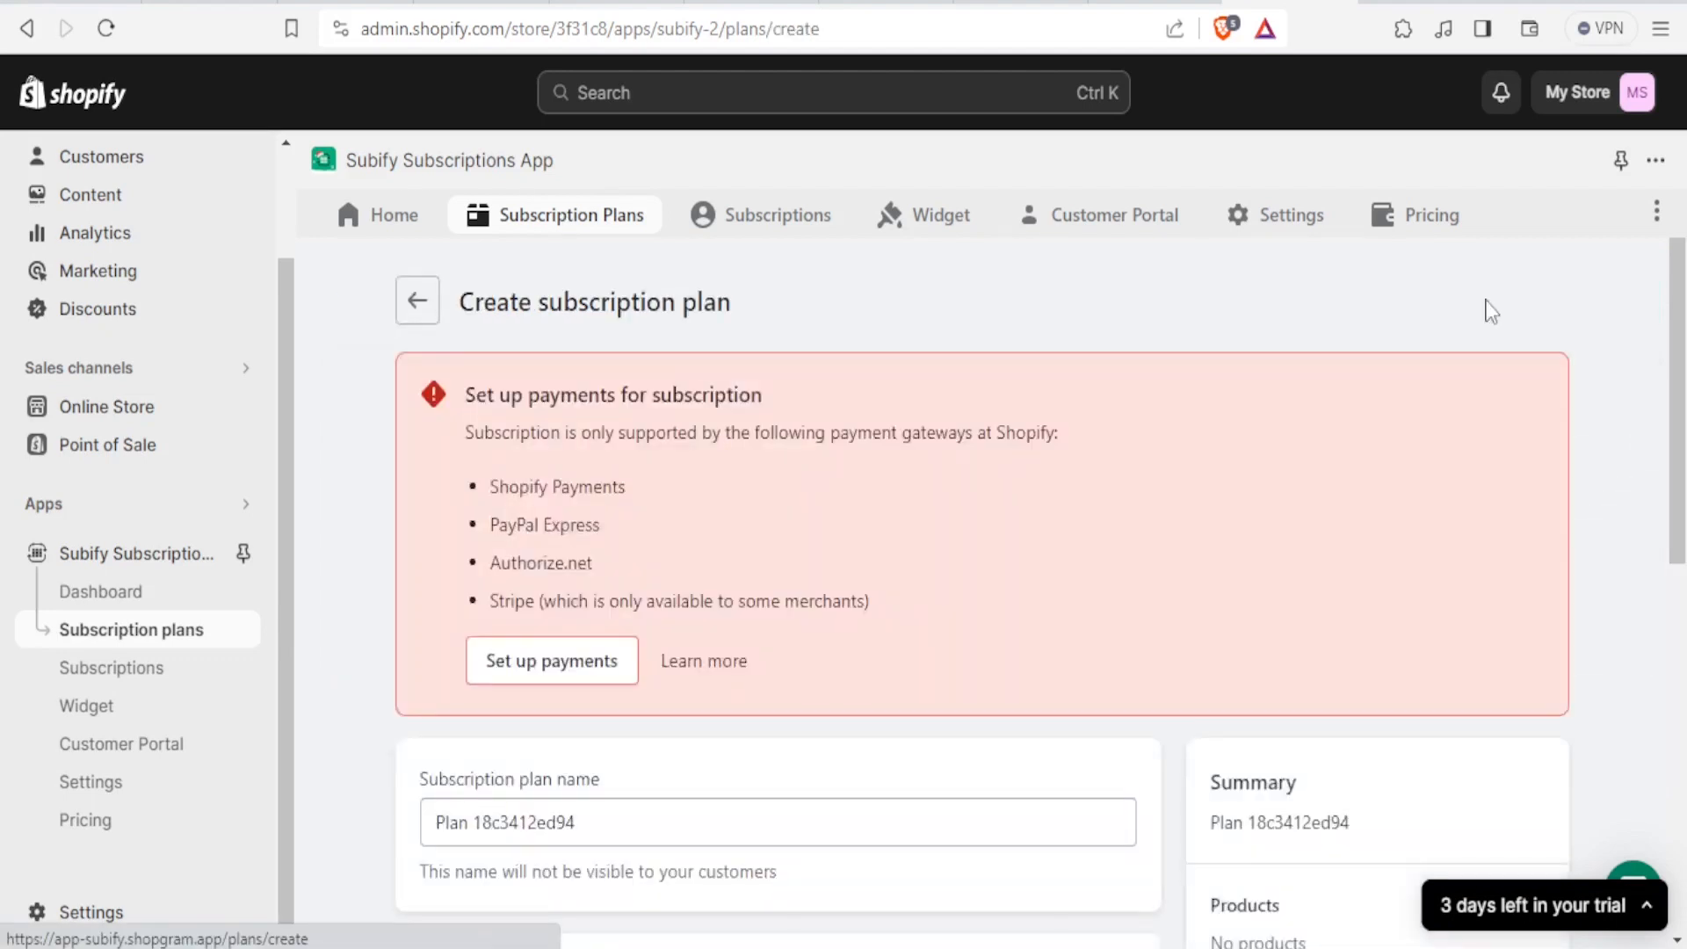
pyautogui.scroll(-5, 871, 777)
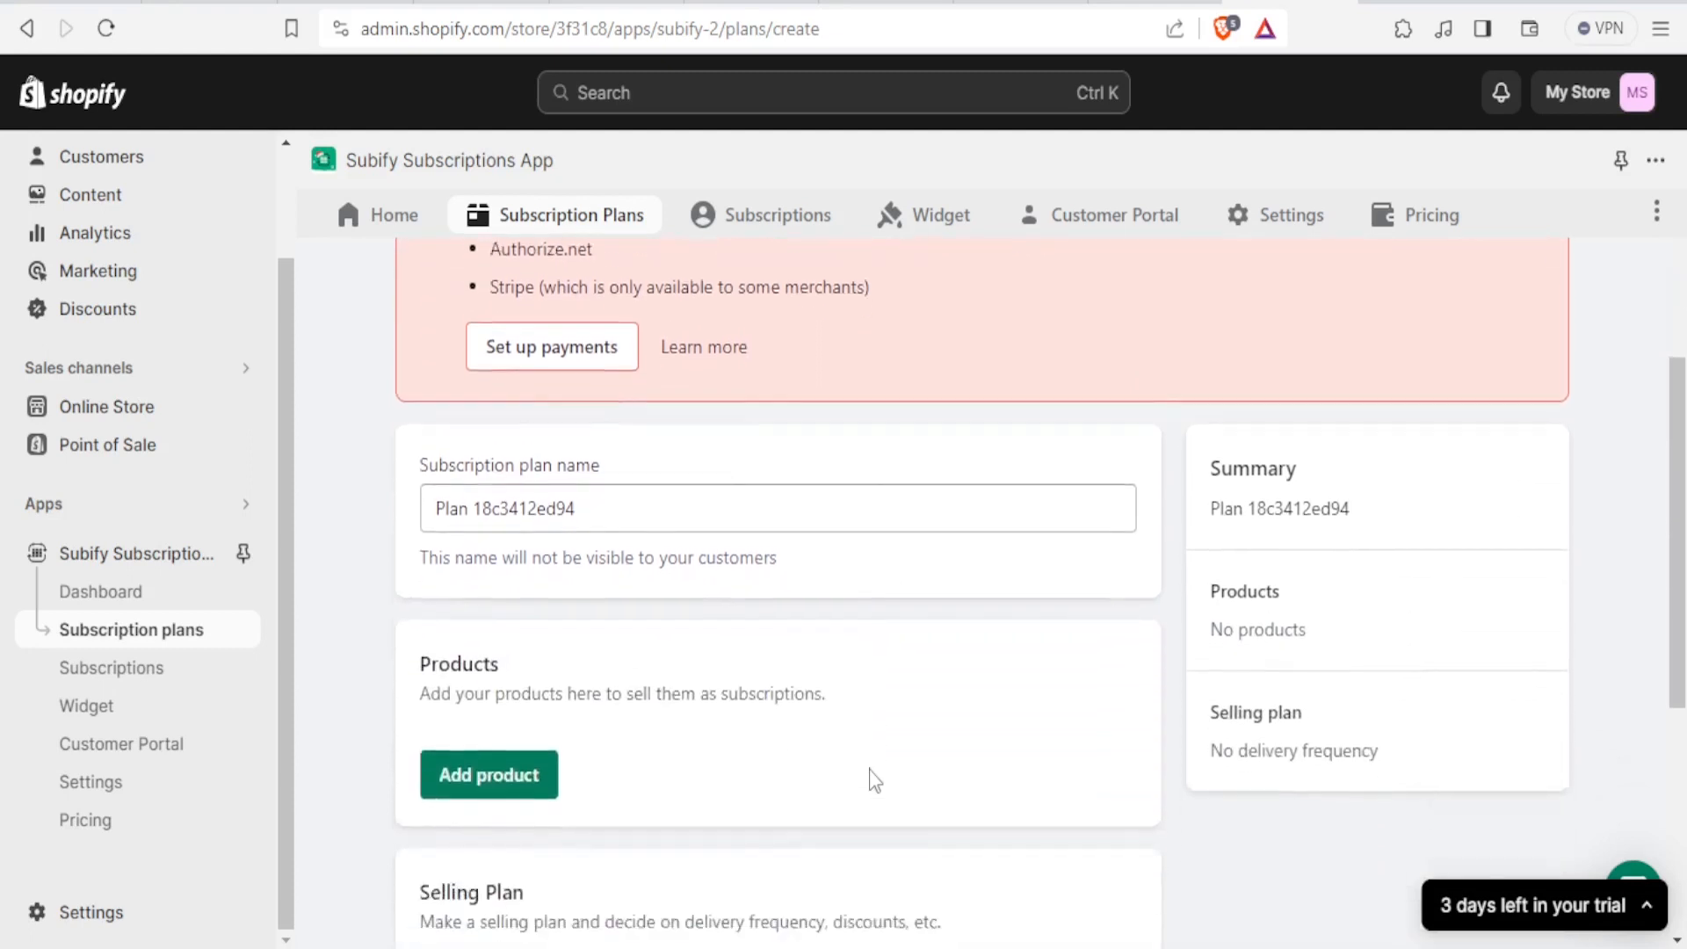
pyautogui.moveTo(515, 370); pyautogui.dragTo(394, 382)
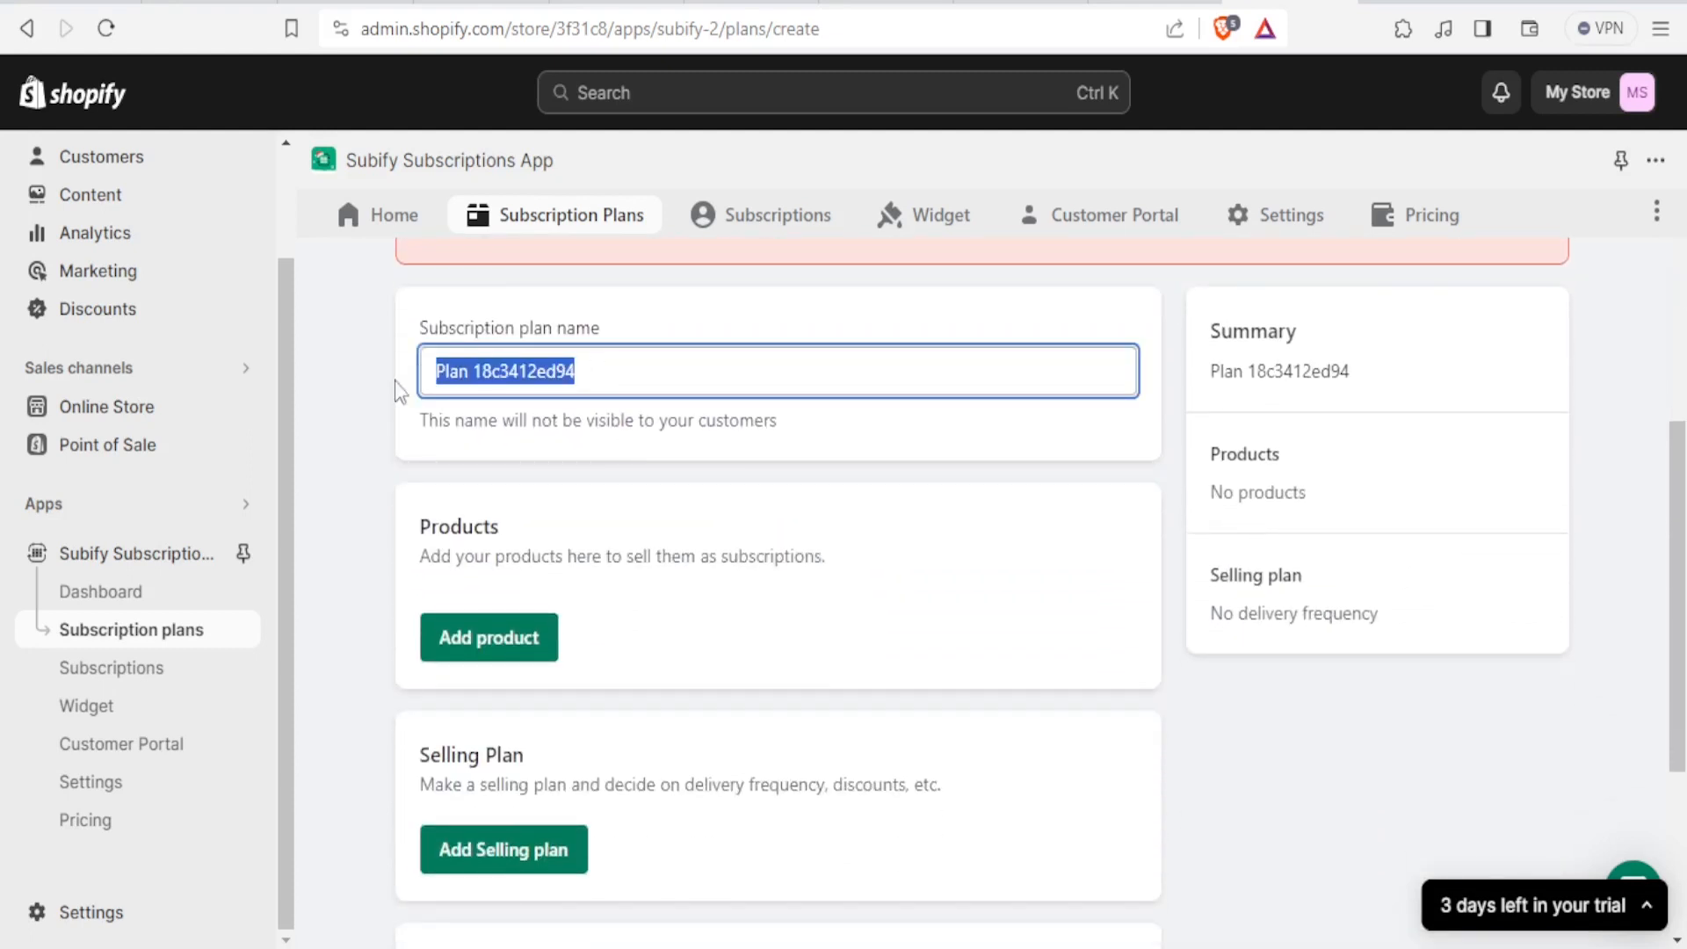
pyautogui.write('Monthly Sale')
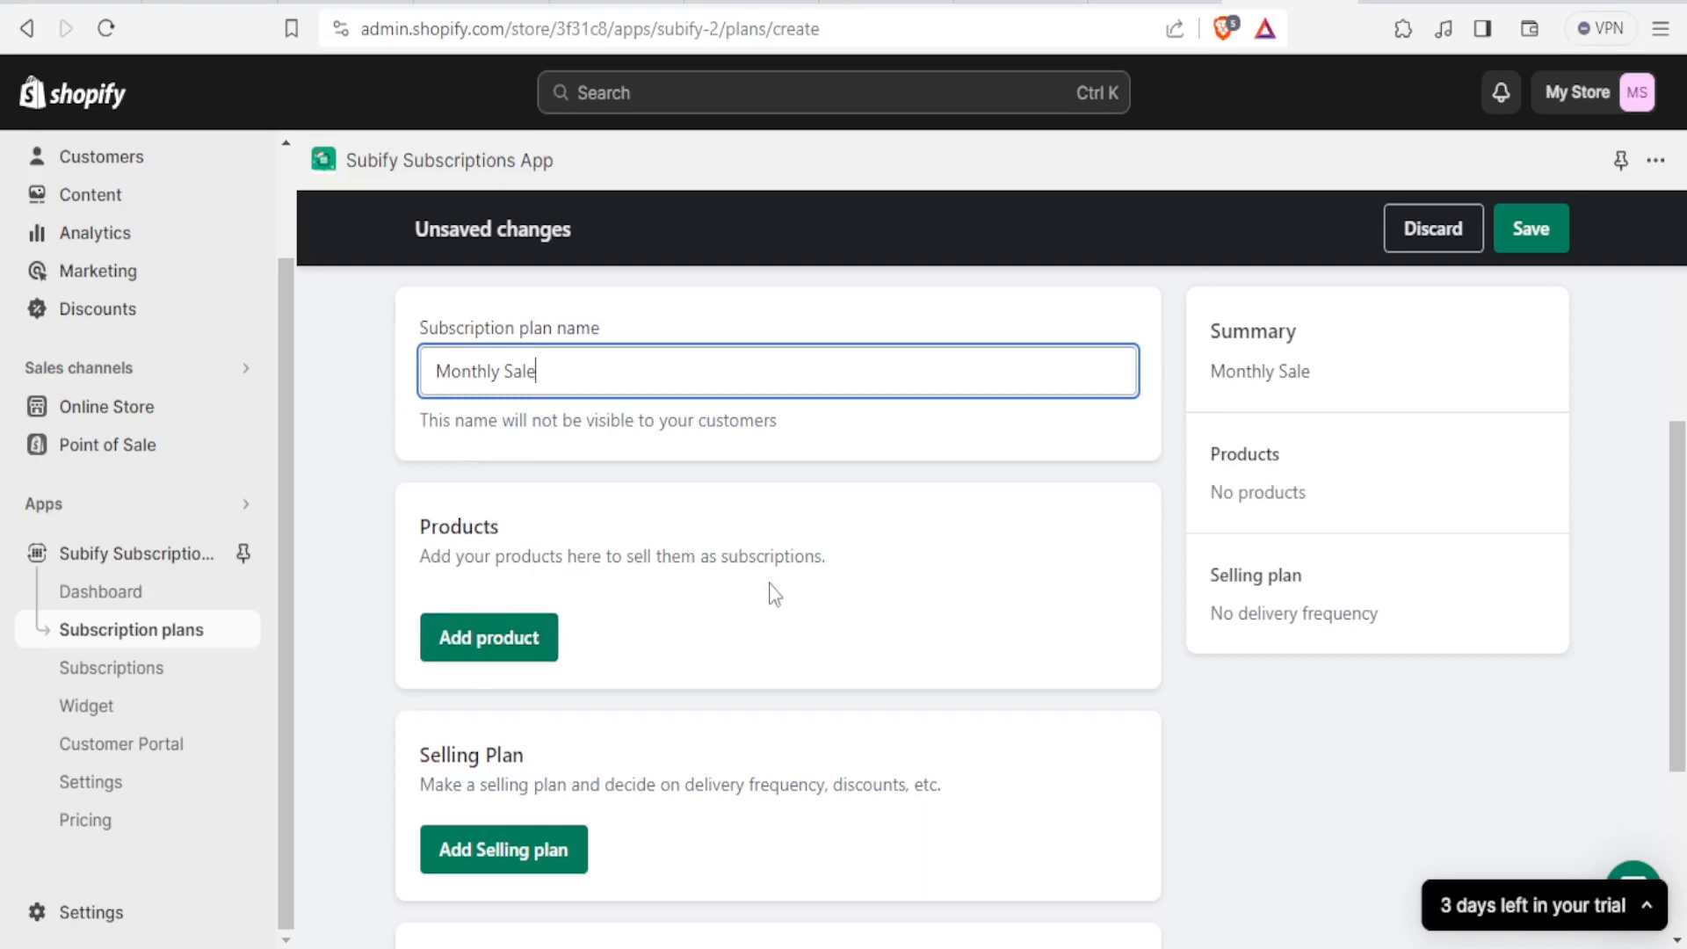
# - Add the whitehood product to the Monthly Sale subscription plan
pyautogui.click(517, 643)
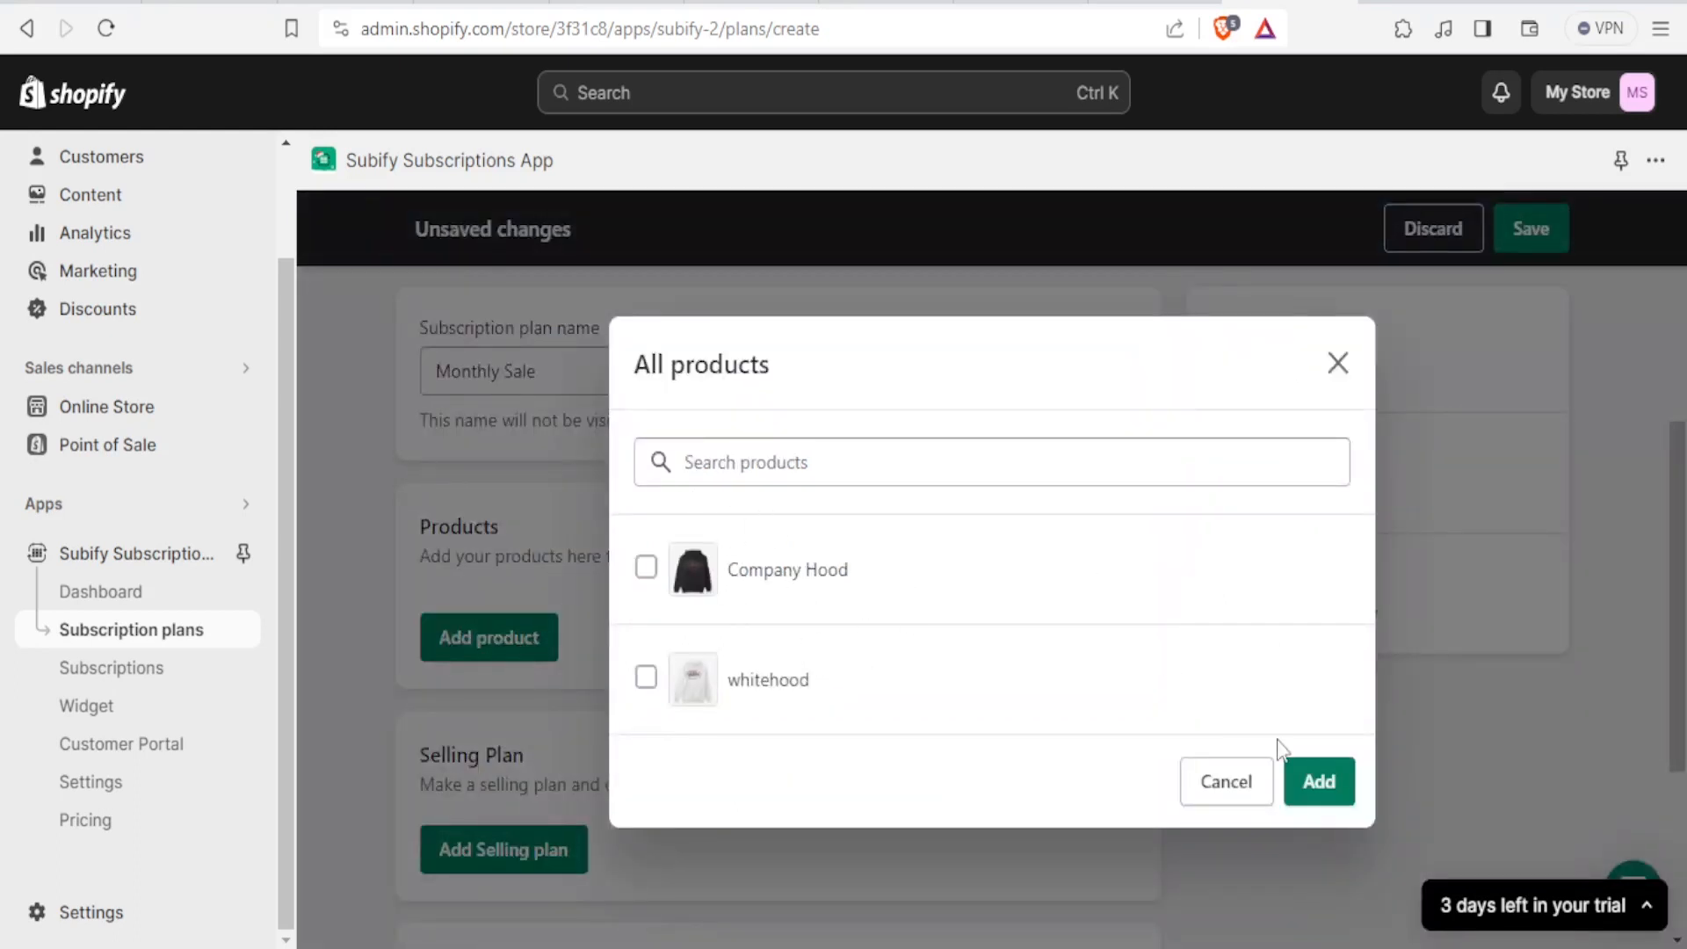
pyautogui.click(1320, 782)
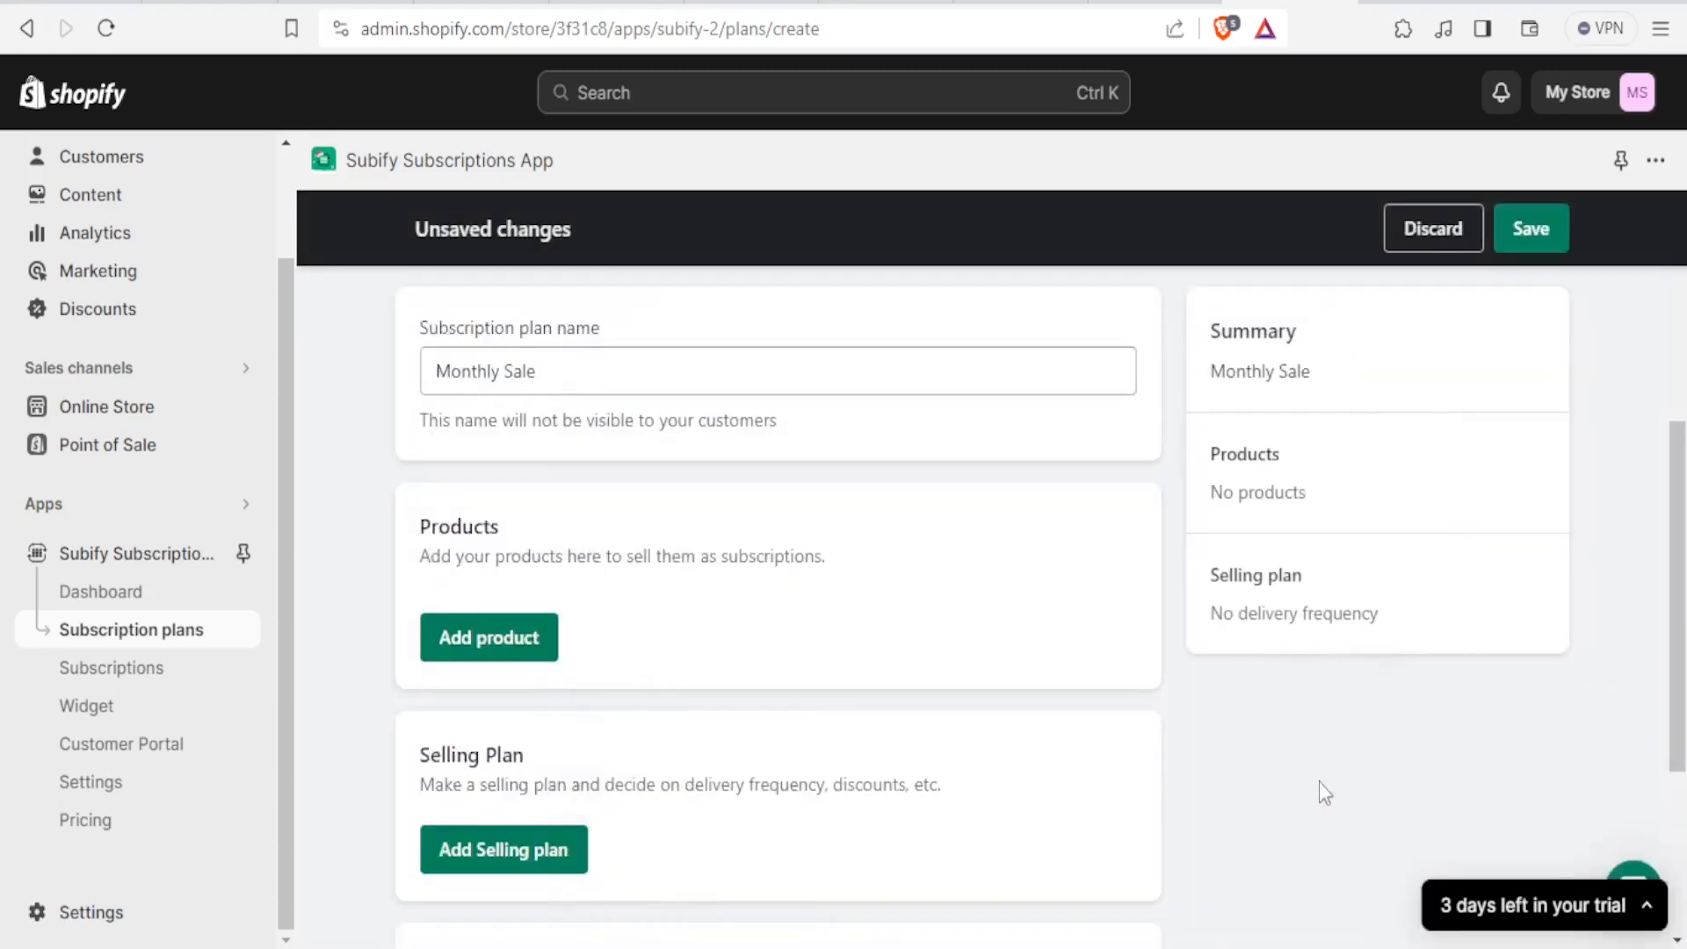
pyautogui.click(488, 637)
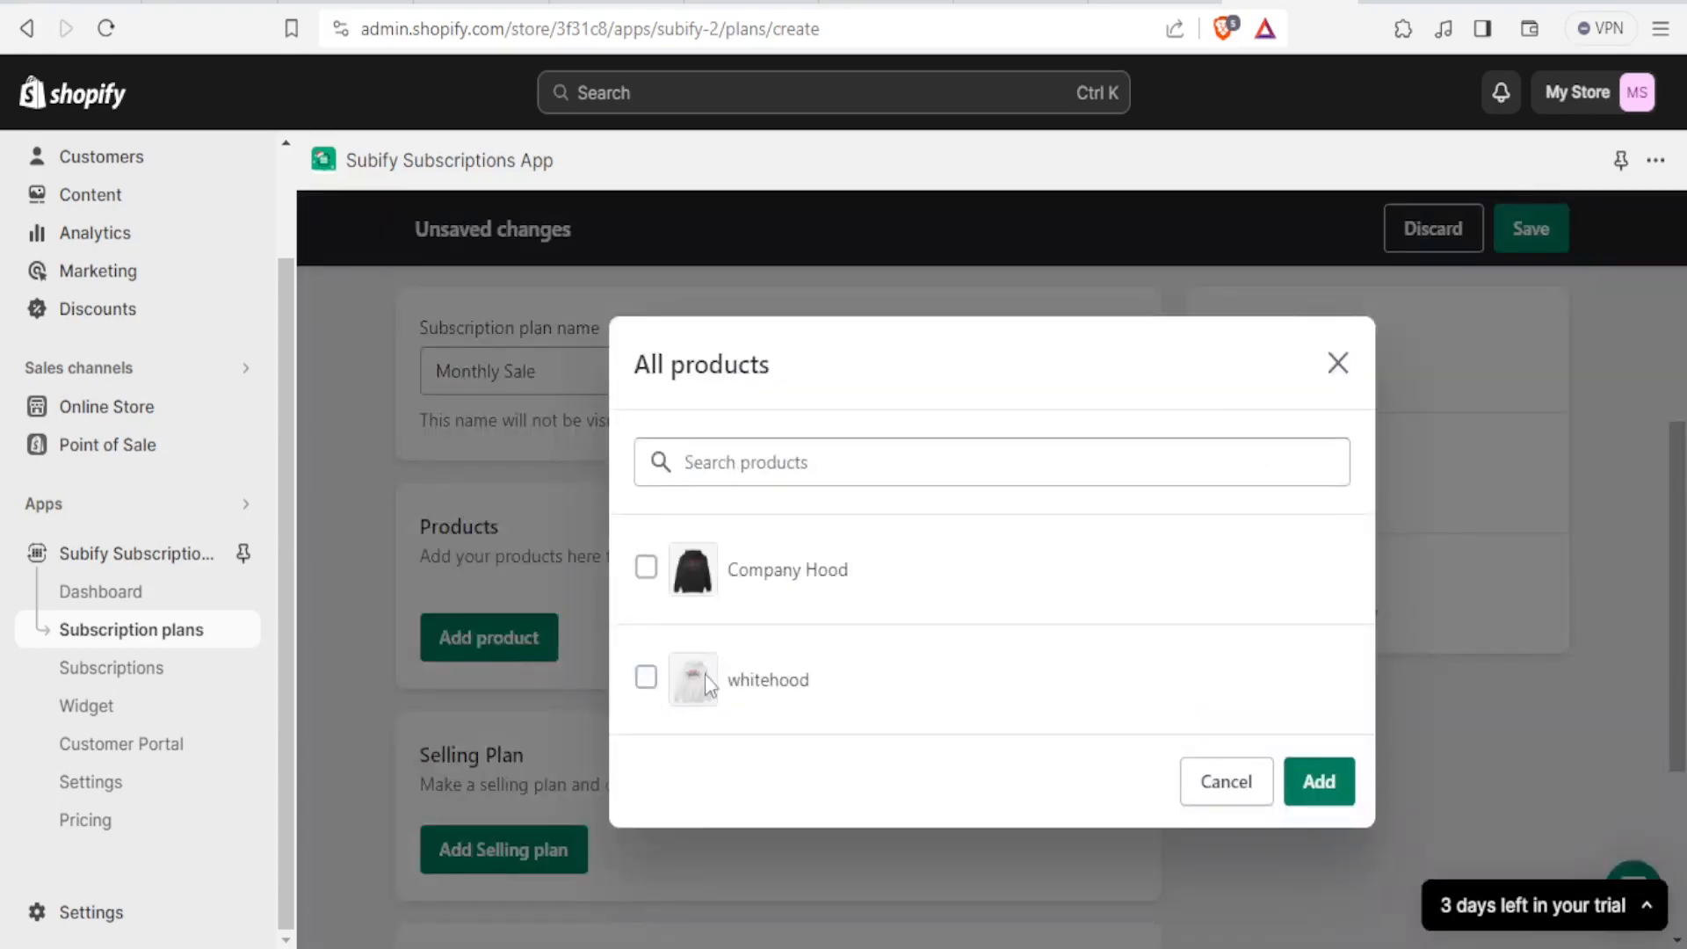
pyautogui.click(646, 678)
pyautogui.click(1320, 782)
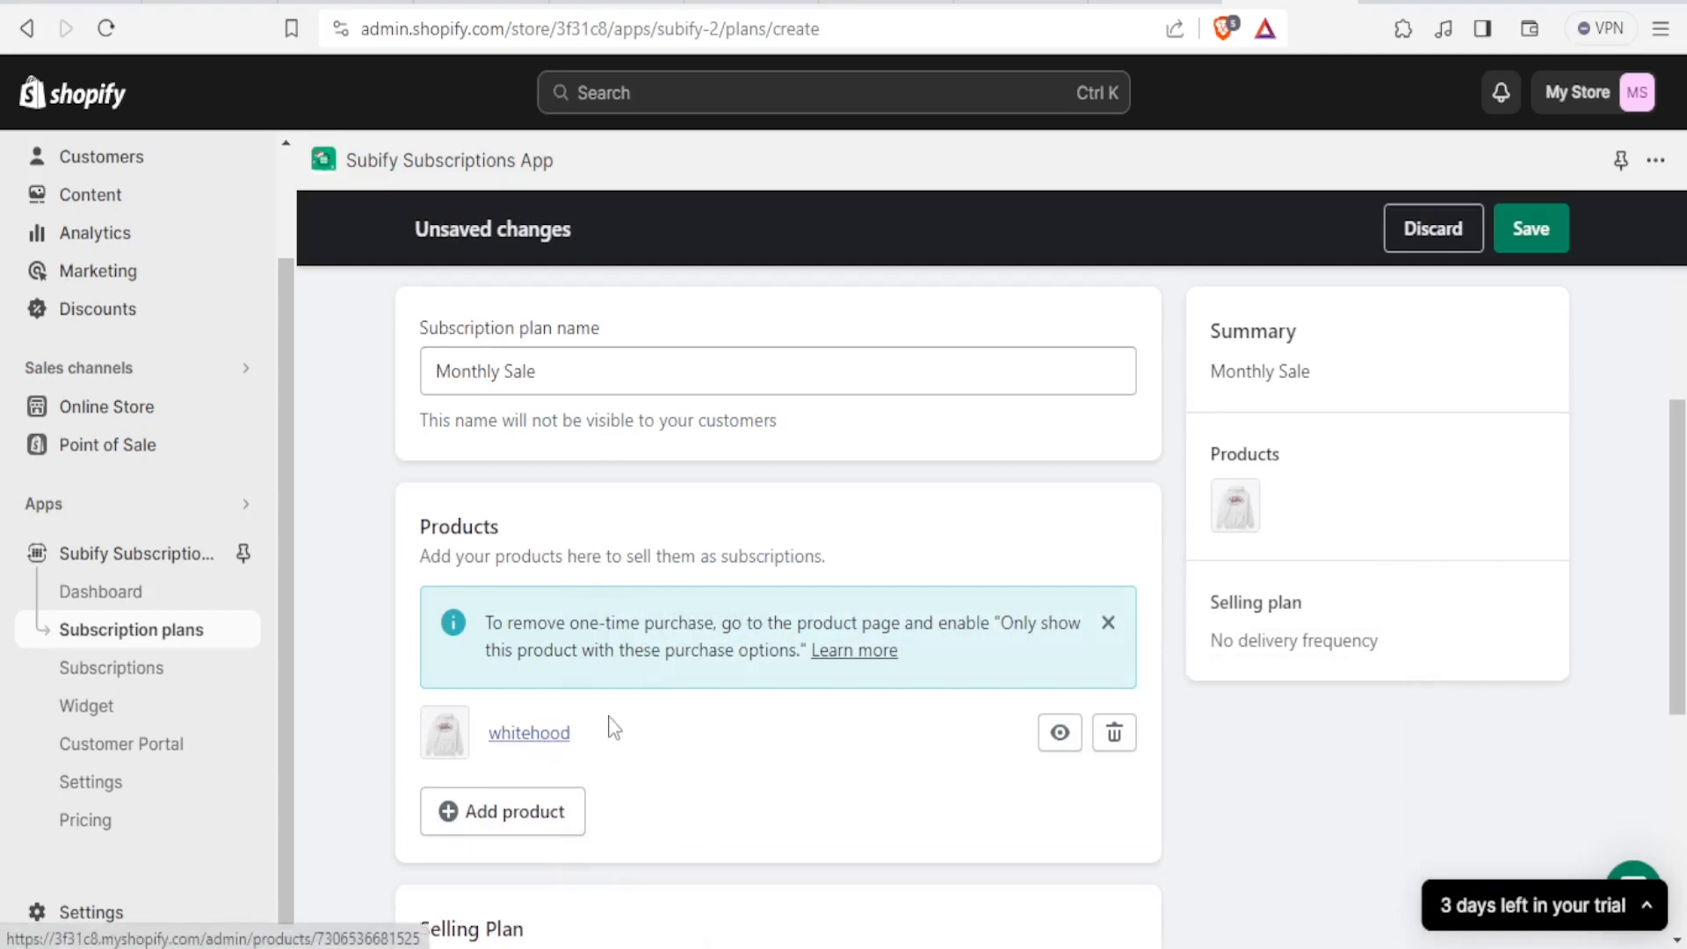
# - Add Company Hood to the plan's products and remove it from the list again
pyautogui.scroll(-3, 639, 735)
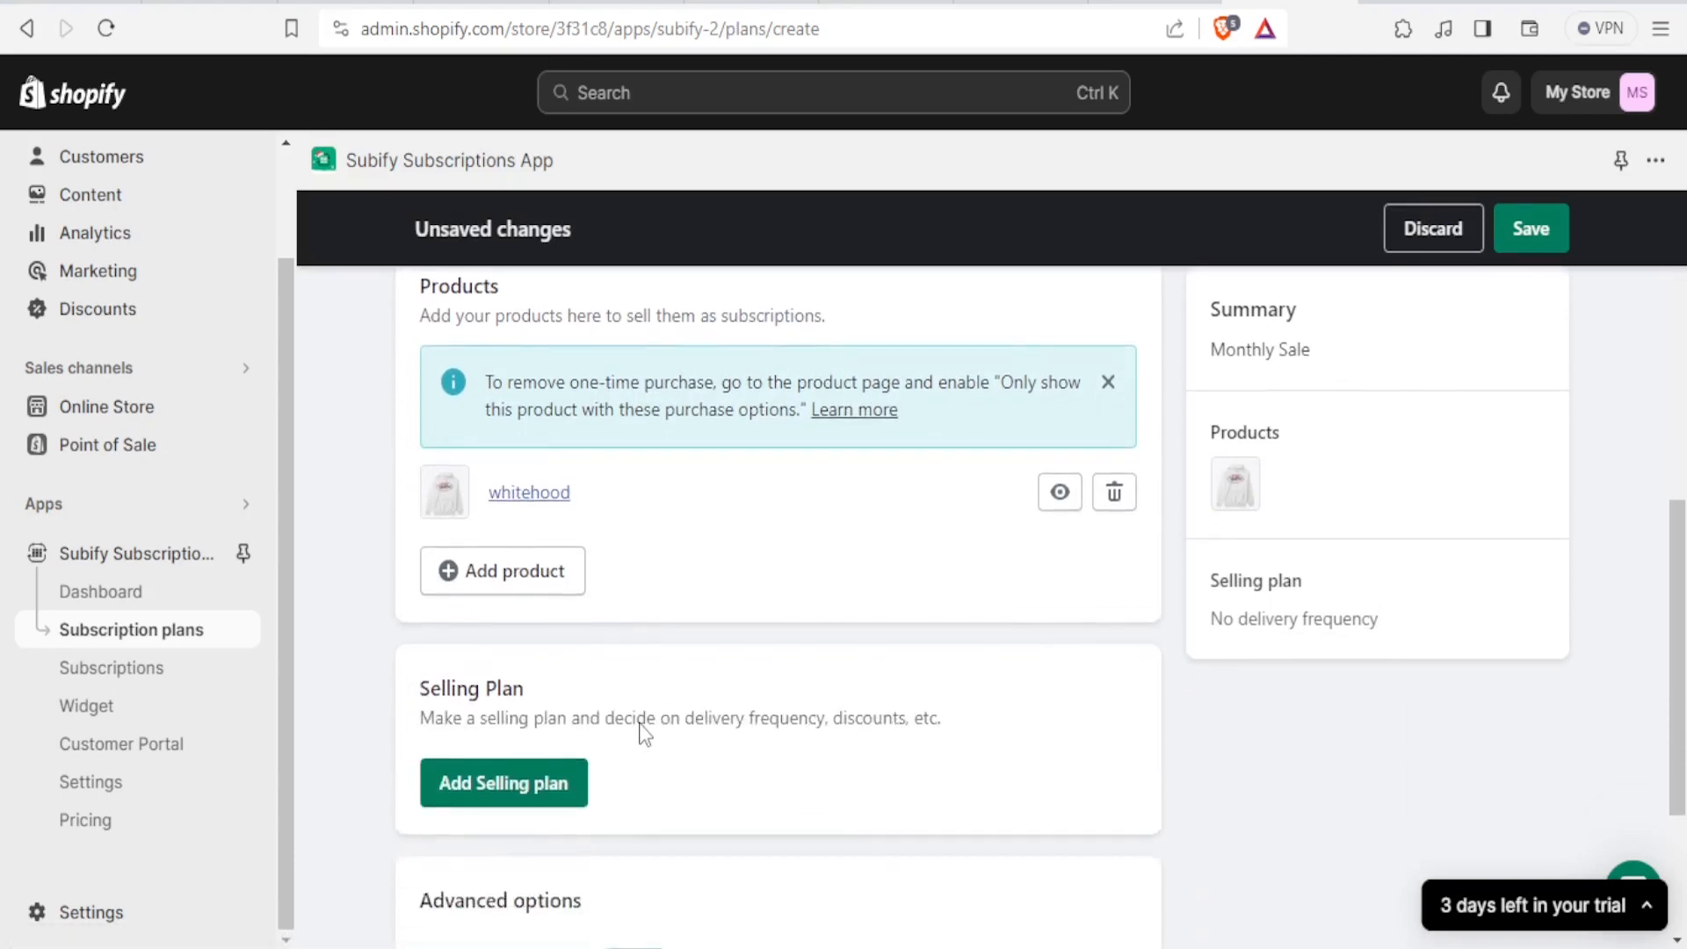
pyautogui.click(503, 582)
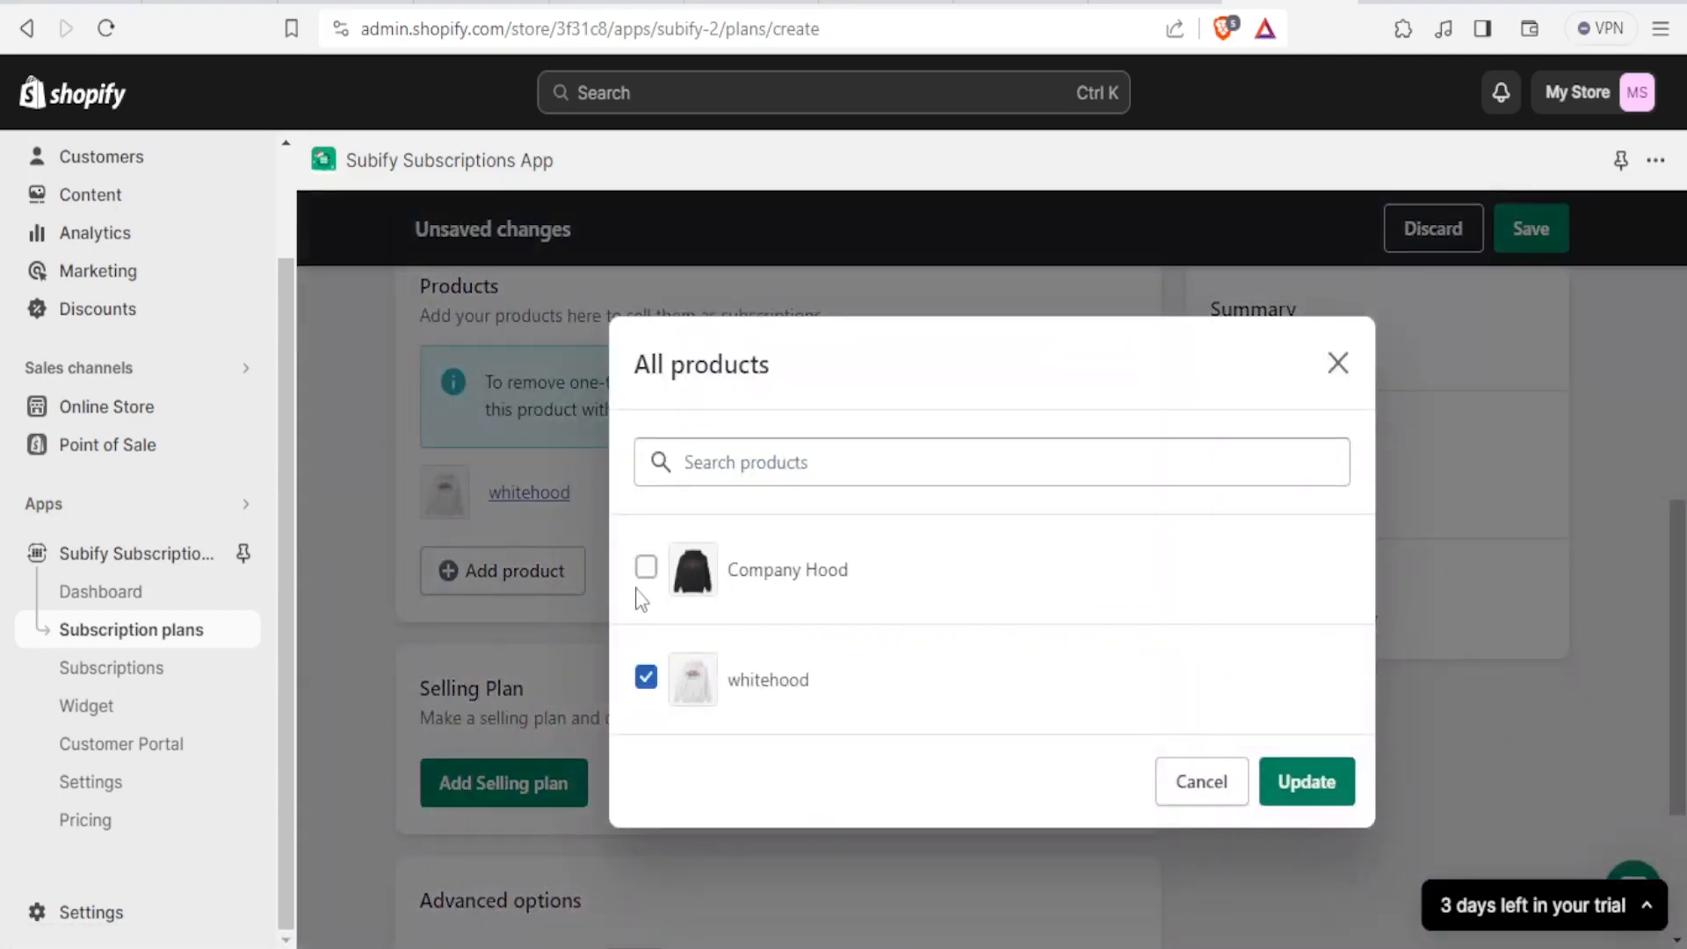
pyautogui.click(651, 684)
pyautogui.click(647, 573)
pyautogui.click(1303, 795)
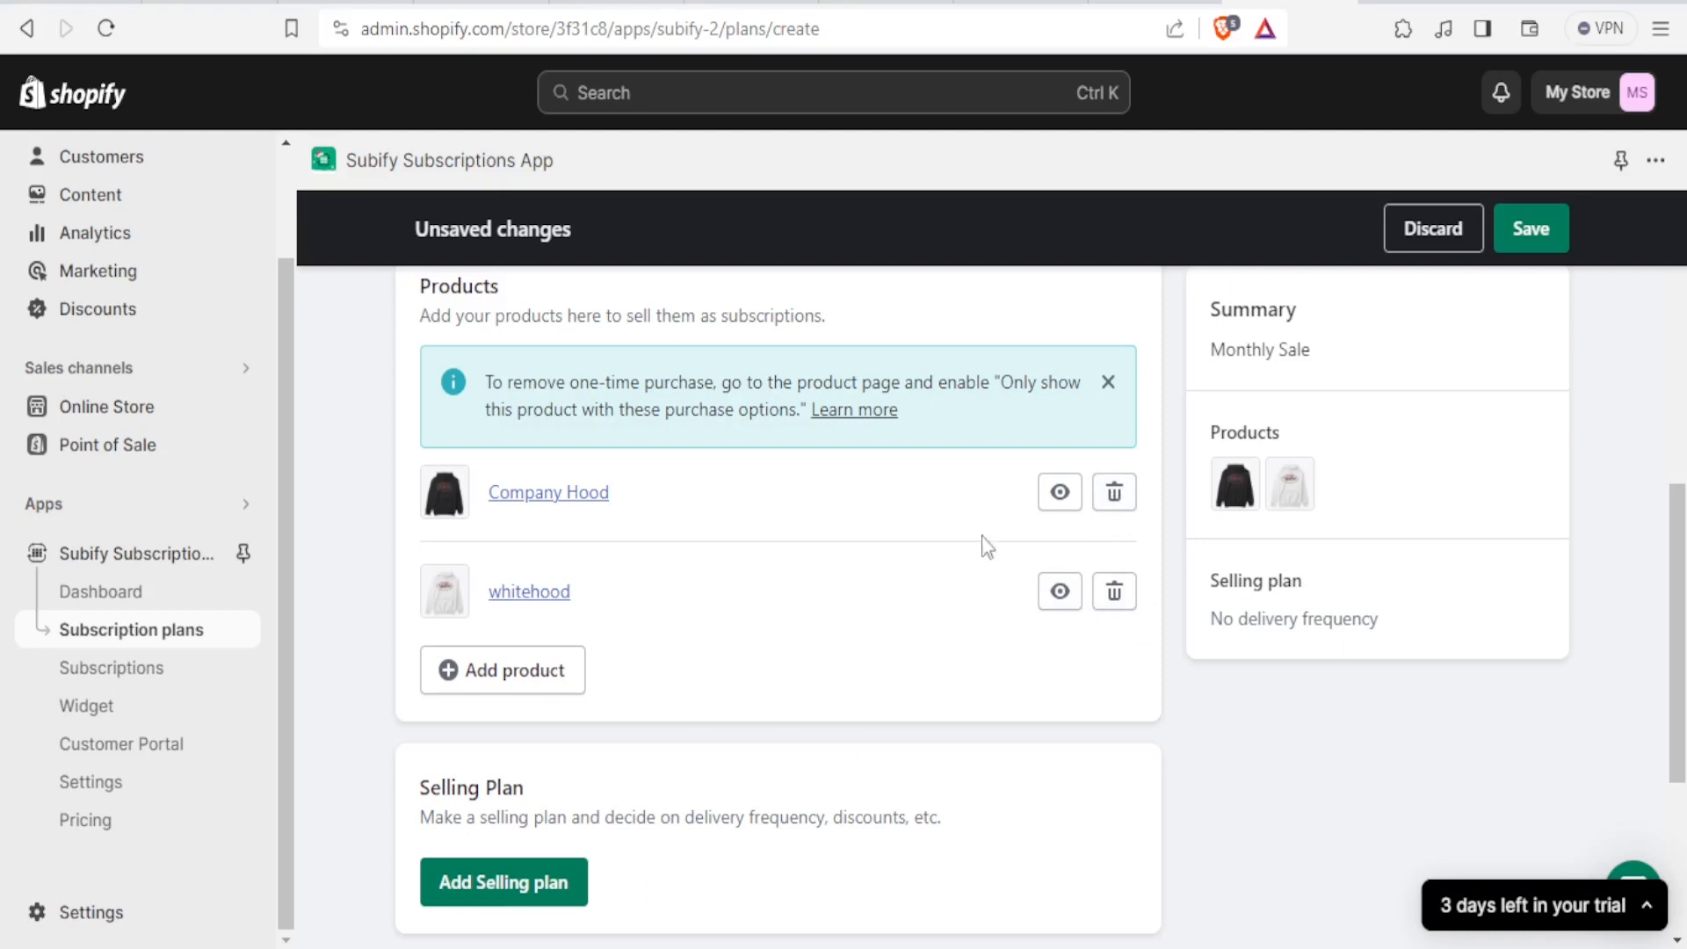
pyautogui.click(1115, 494)
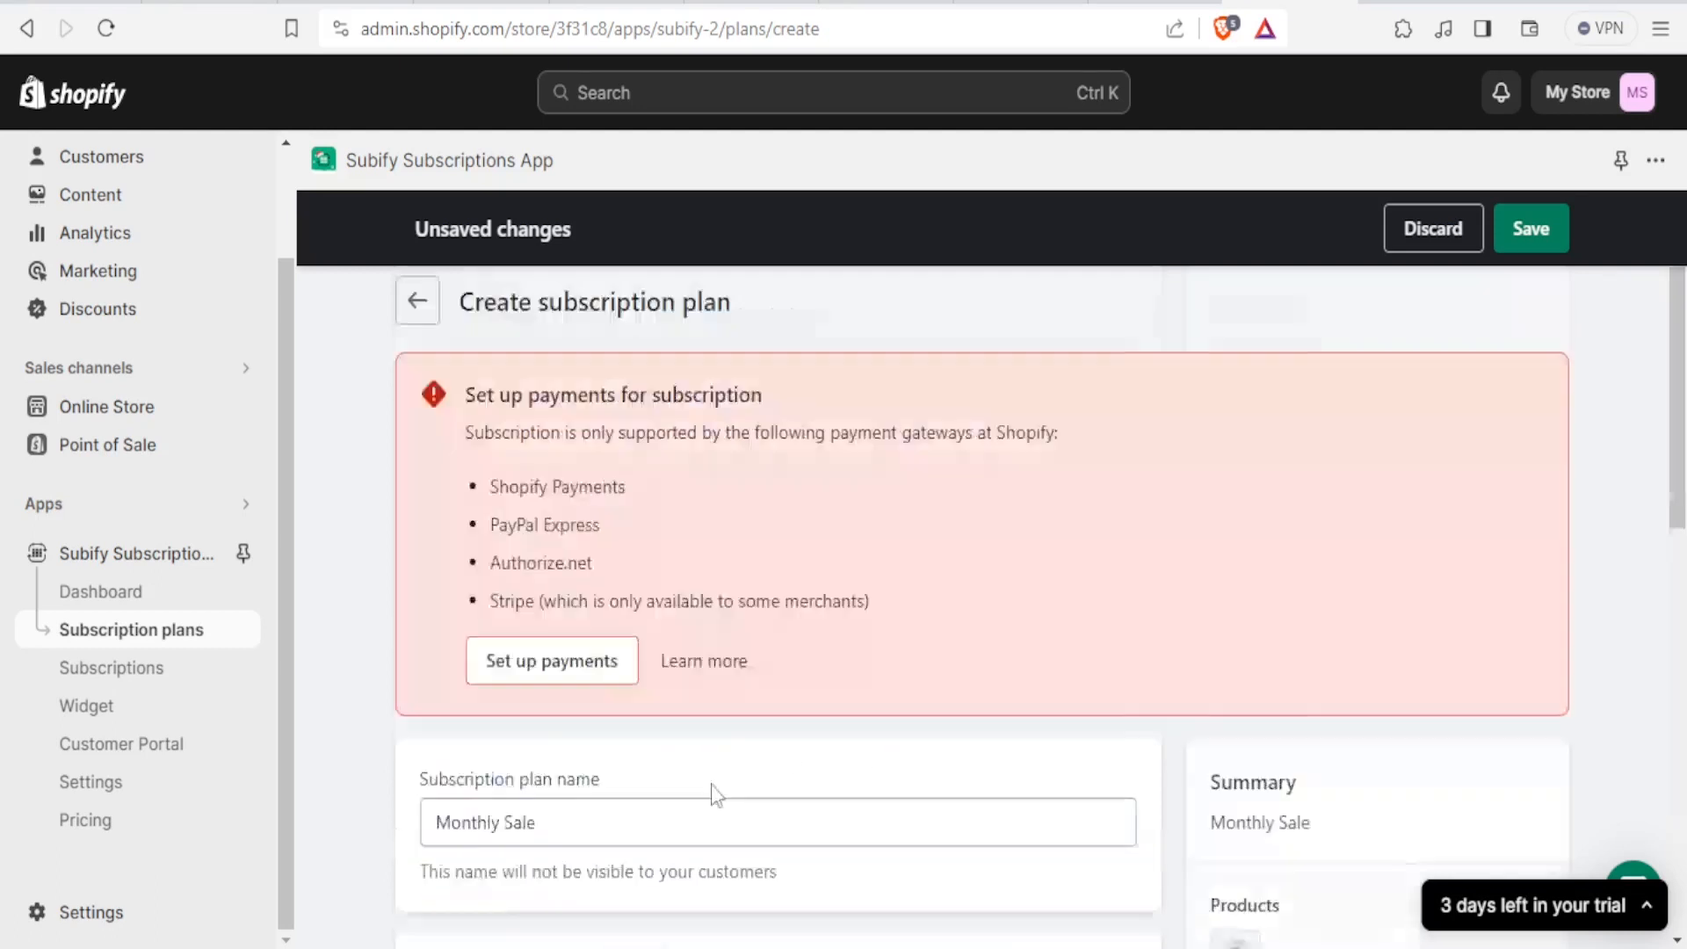
# - Start adding a selling plan to the Monthly Sale subscription plan
pyautogui.scroll(-3, 709, 784)
pyautogui.scroll(-2, 710, 784)
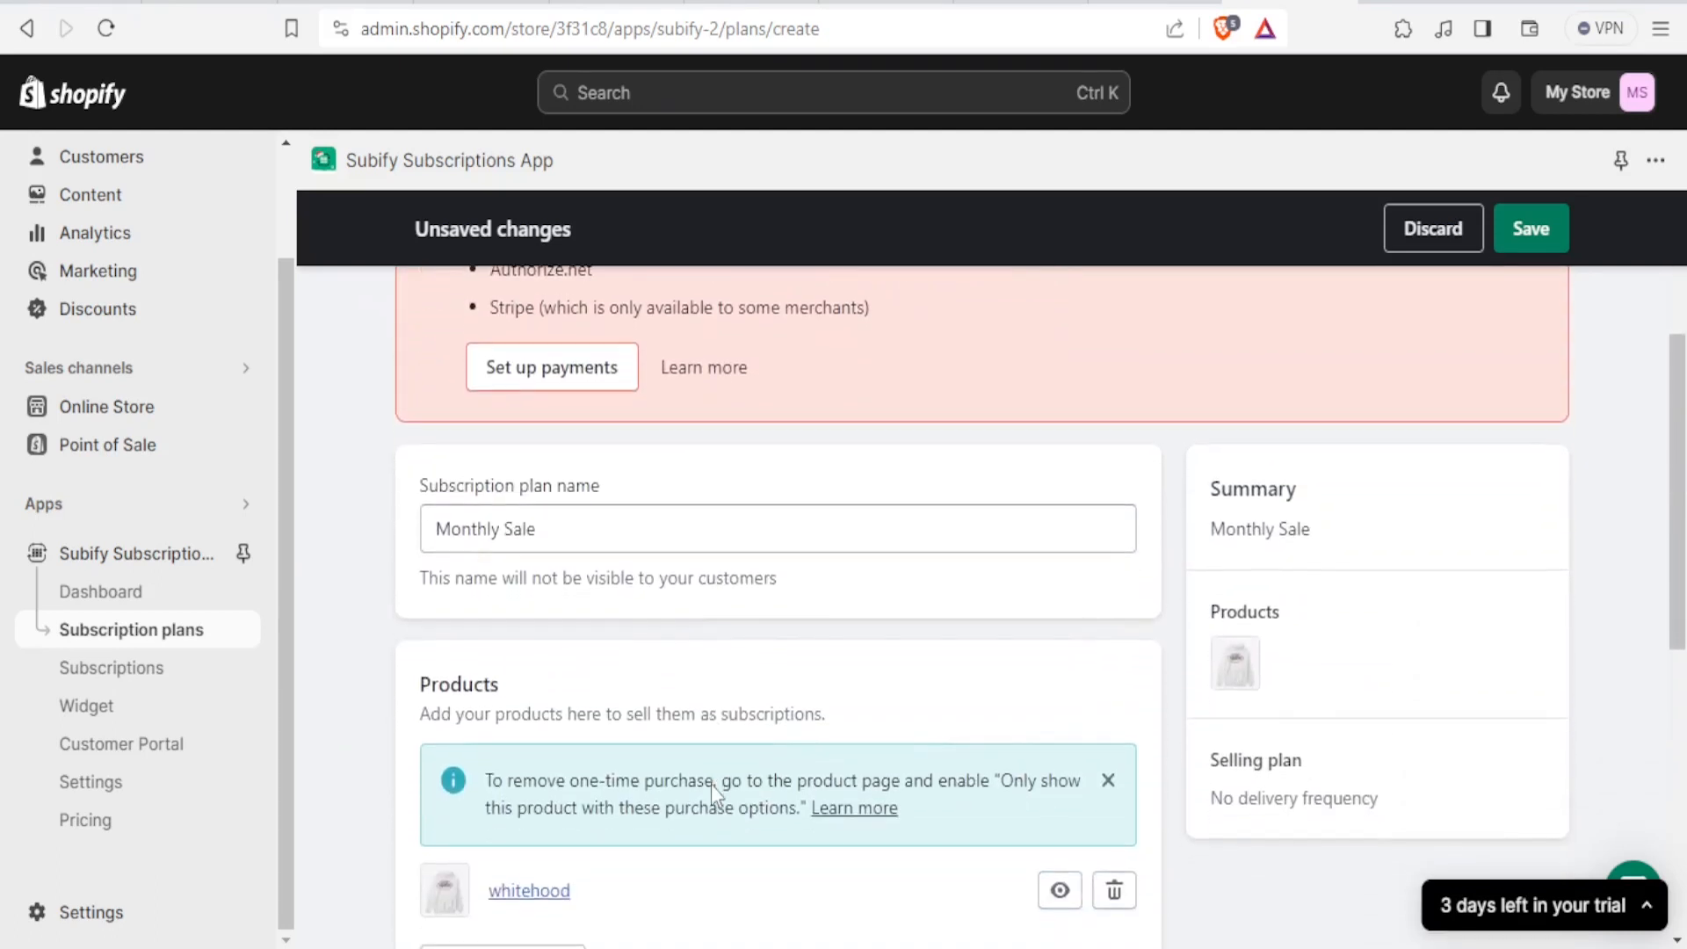
pyautogui.scroll(-1, 710, 784)
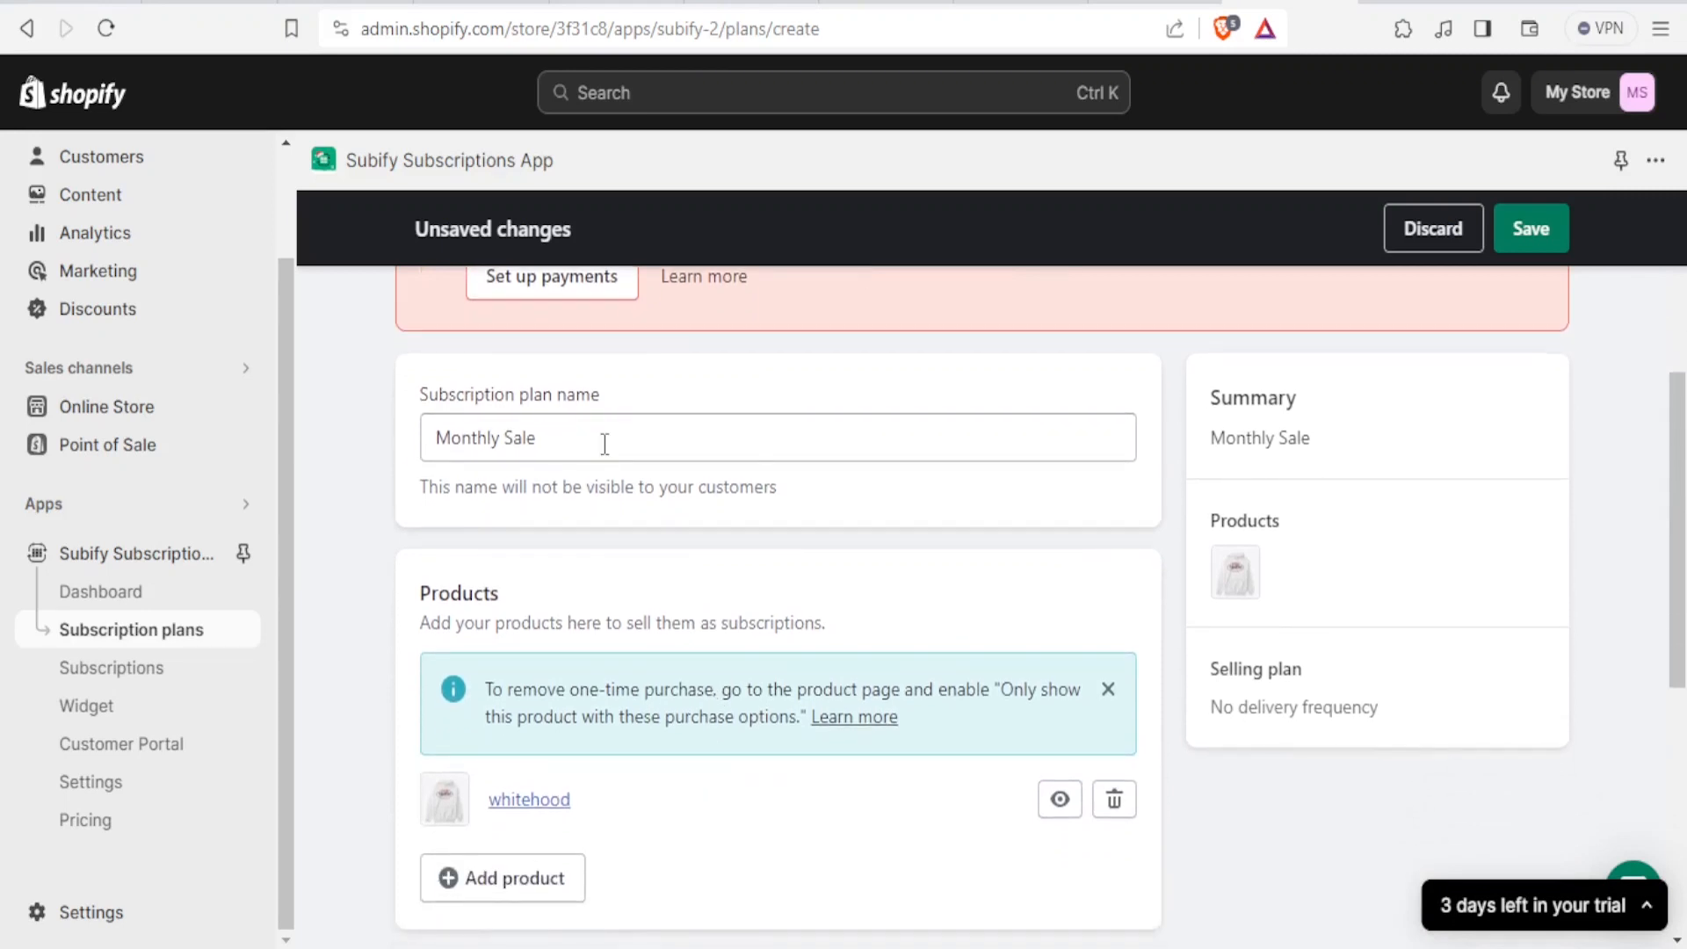
pyautogui.scroll(-2, 635, 545)
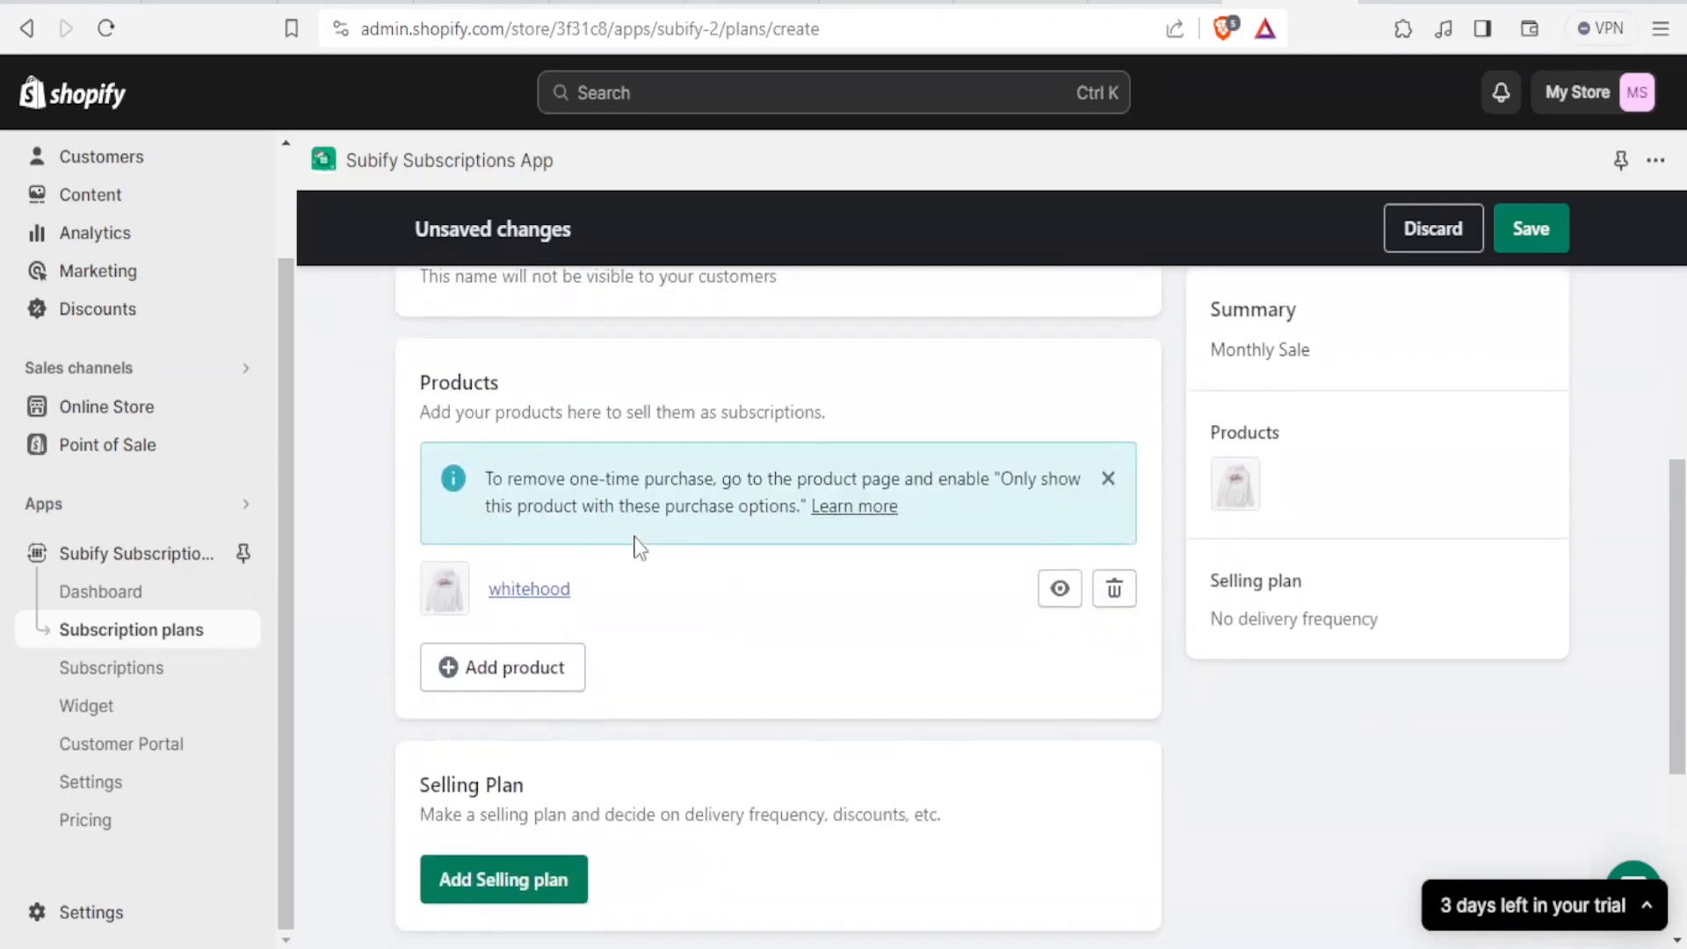
pyautogui.scroll(-3, 643, 649)
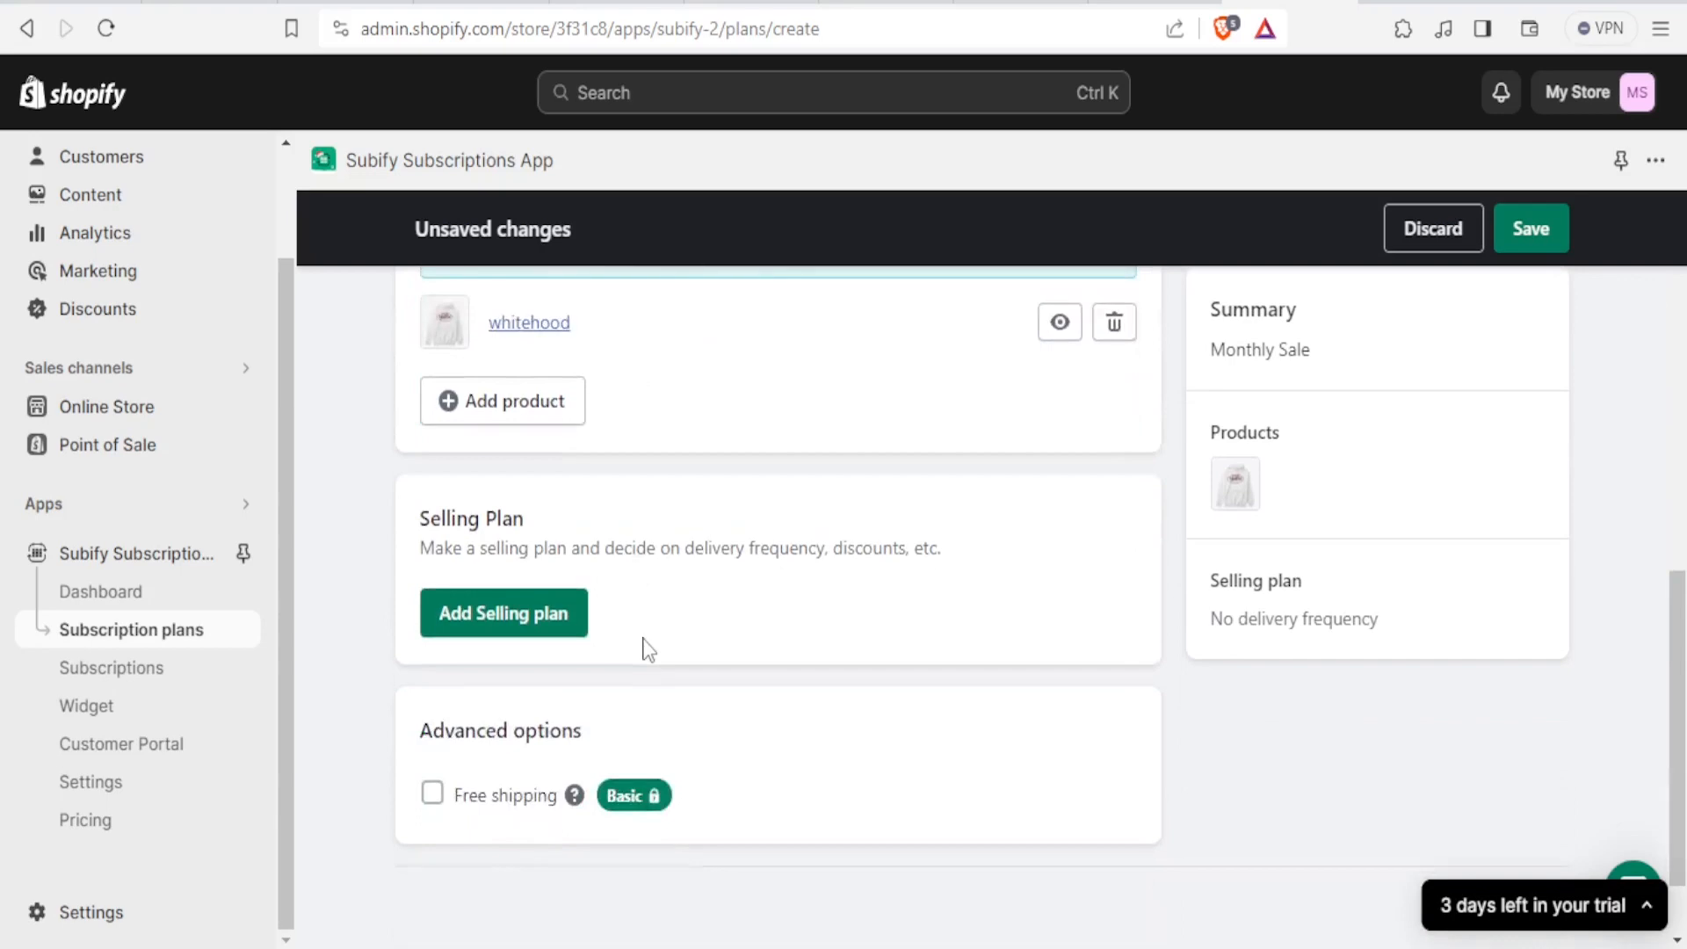
pyautogui.click(521, 620)
pyautogui.moveTo(727, 493)
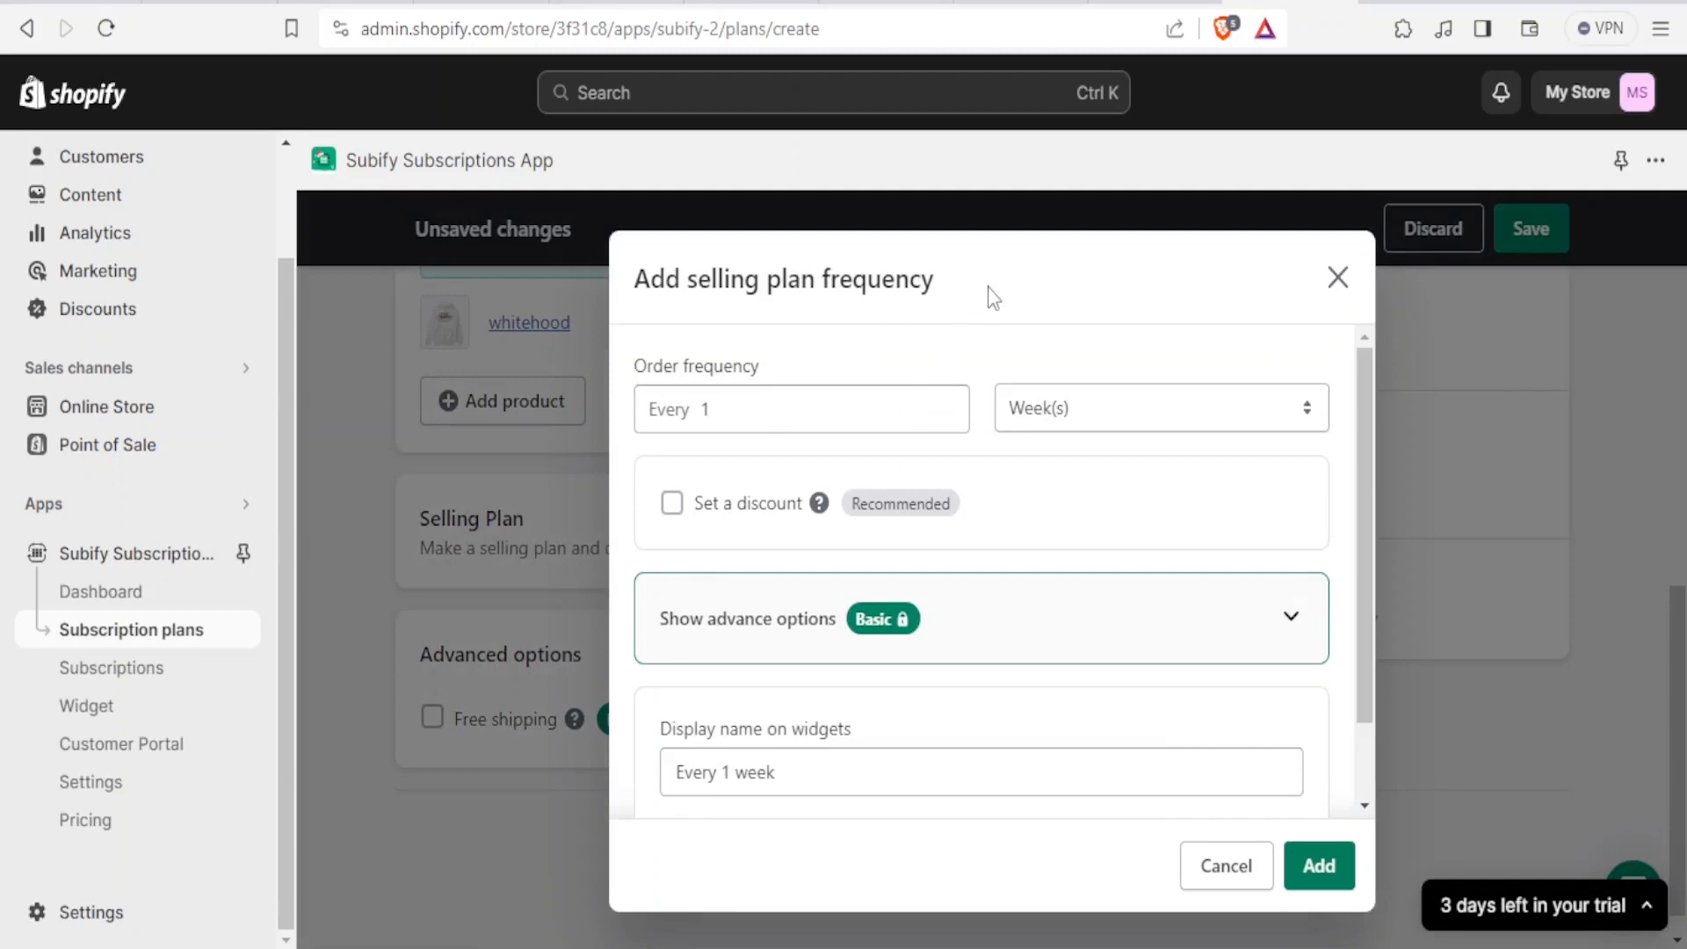
# - Set the selling plan's order frequency to every 12 weeks
pyautogui.click(738, 415)
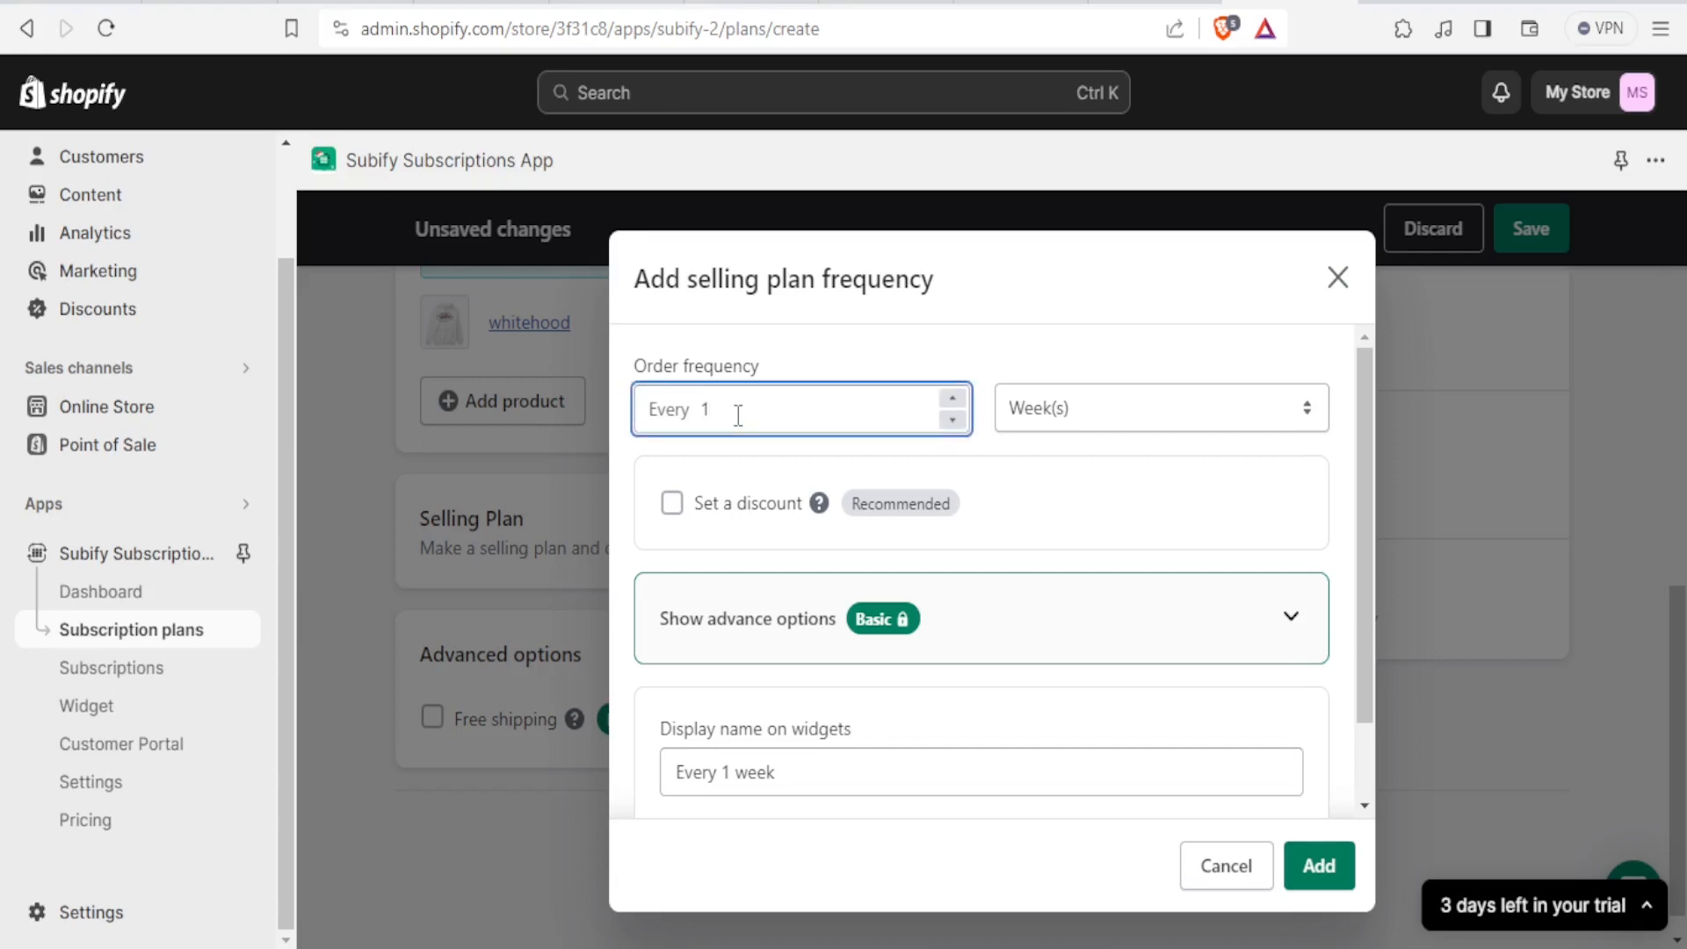
pyautogui.click(952, 420)
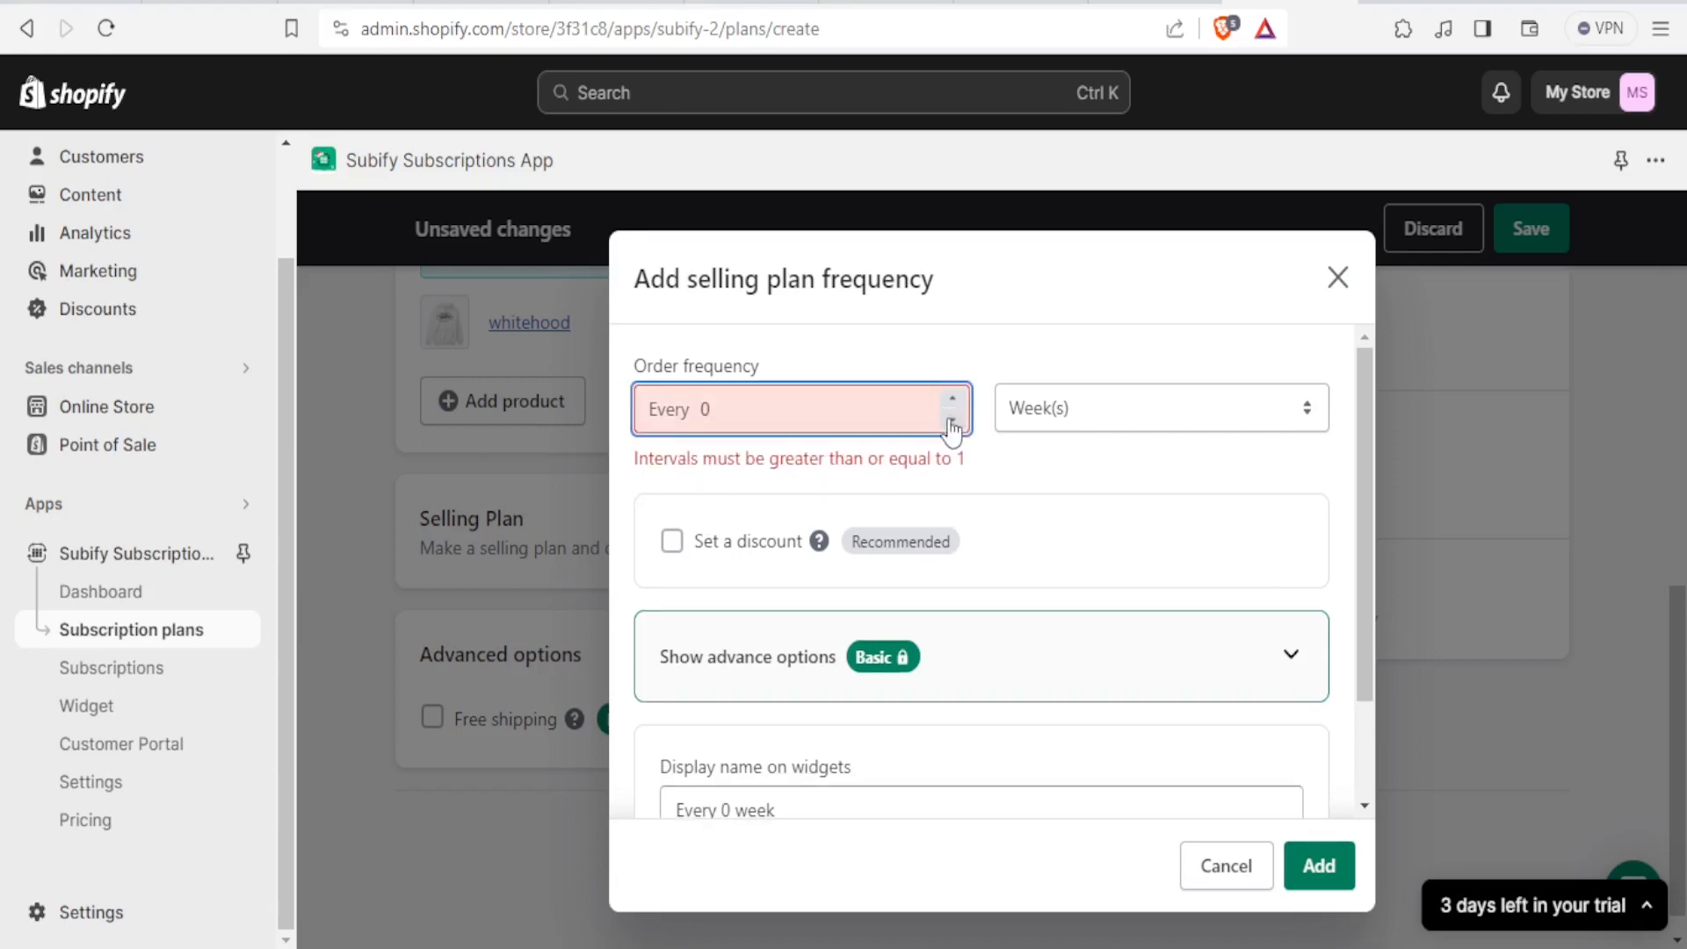
pyautogui.click(952, 398)
pyautogui.click(952, 399)
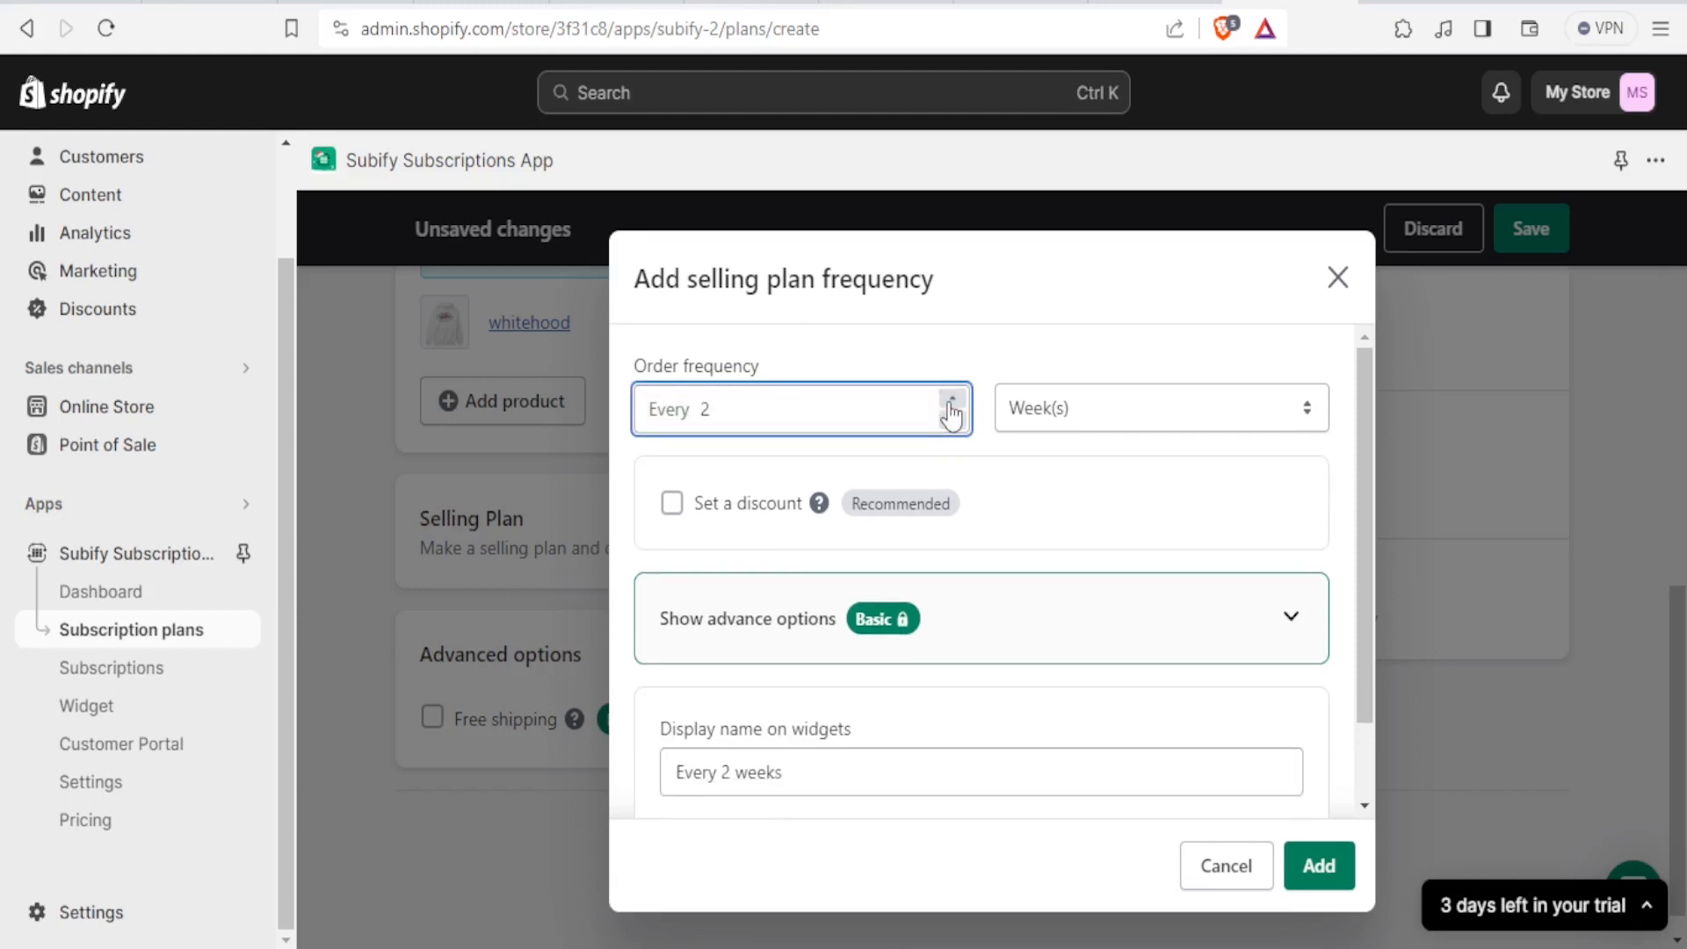
pyautogui.click(952, 401)
pyautogui.click(952, 401)
pyautogui.click(951, 401)
pyautogui.click(951, 401)
pyautogui.click(952, 401)
pyautogui.click(951, 400)
pyautogui.click(952, 400)
pyautogui.click(952, 401)
pyautogui.click(952, 401)
pyautogui.click(951, 400)
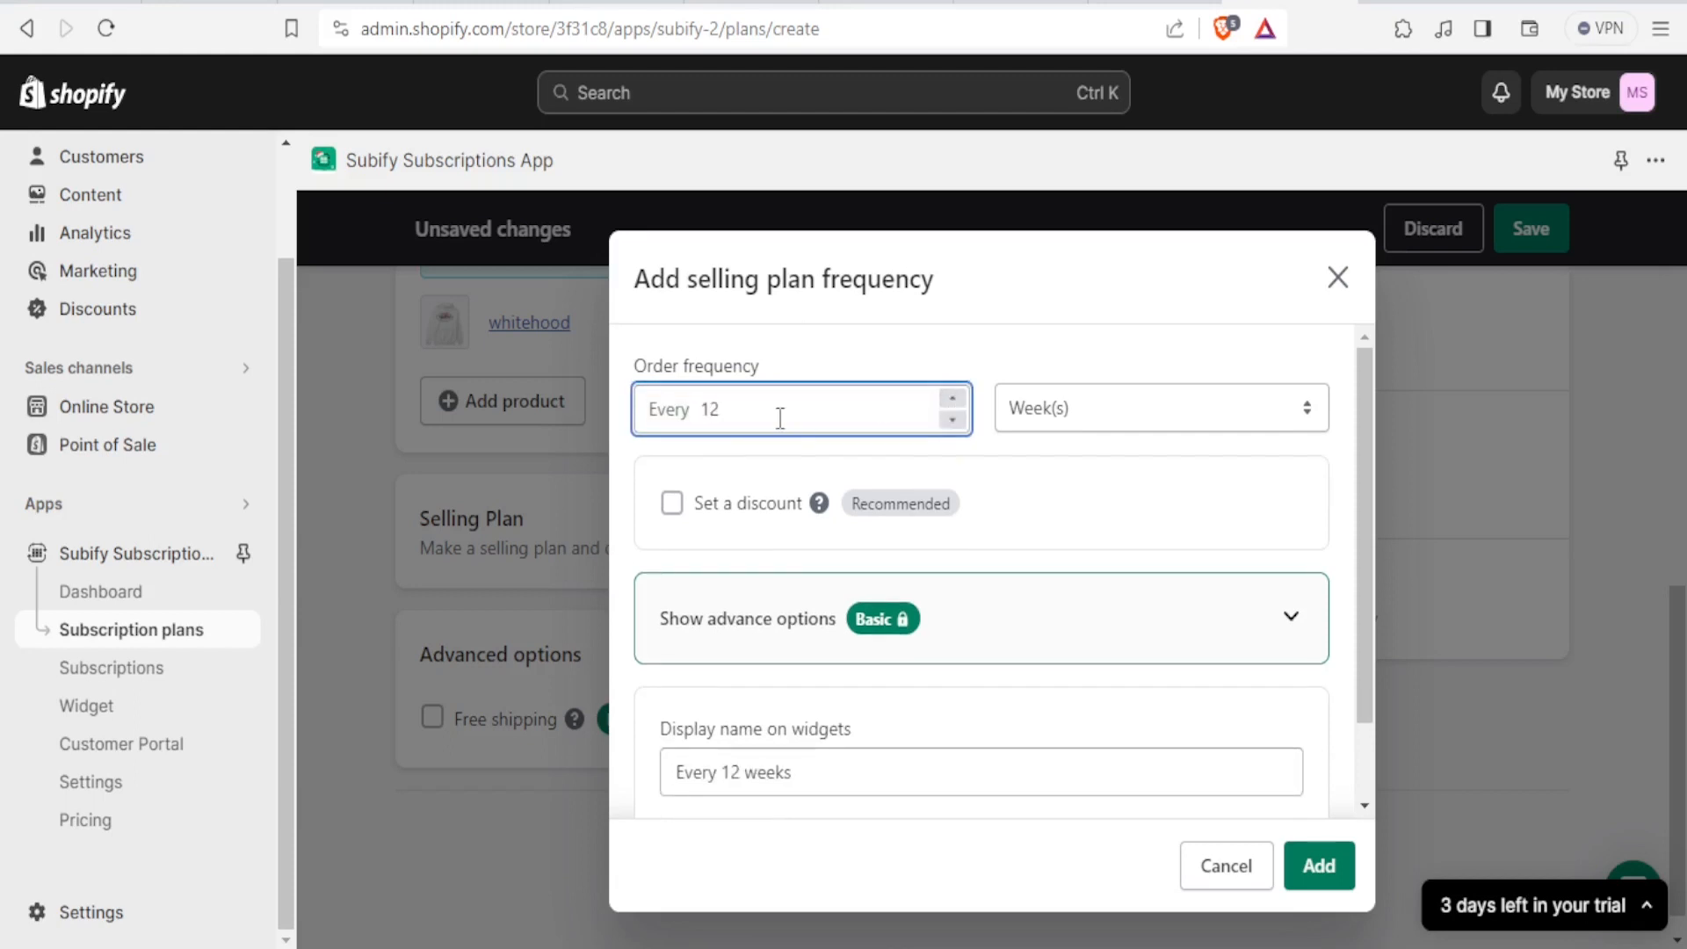
# - Change the selling plan's order frequency to every 7 days
pyautogui.press('BackSpace')
pyautogui.press('BackSpace')
pyautogui.write('7')
pyautogui.click(1308, 422)
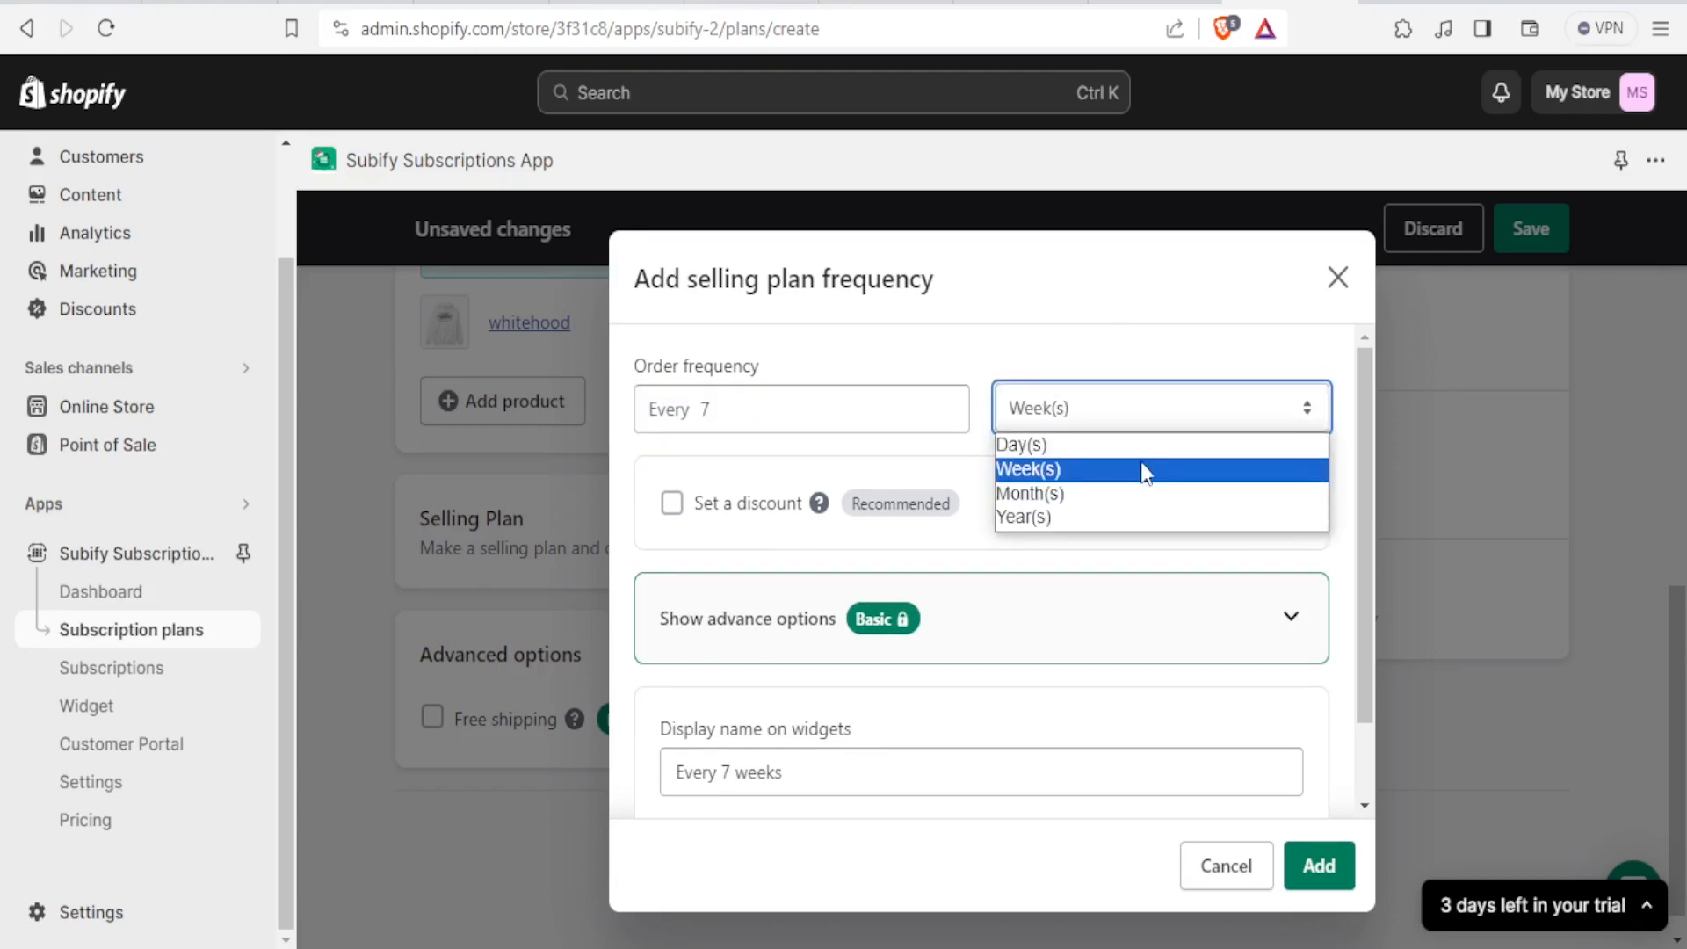
pyautogui.click(1088, 446)
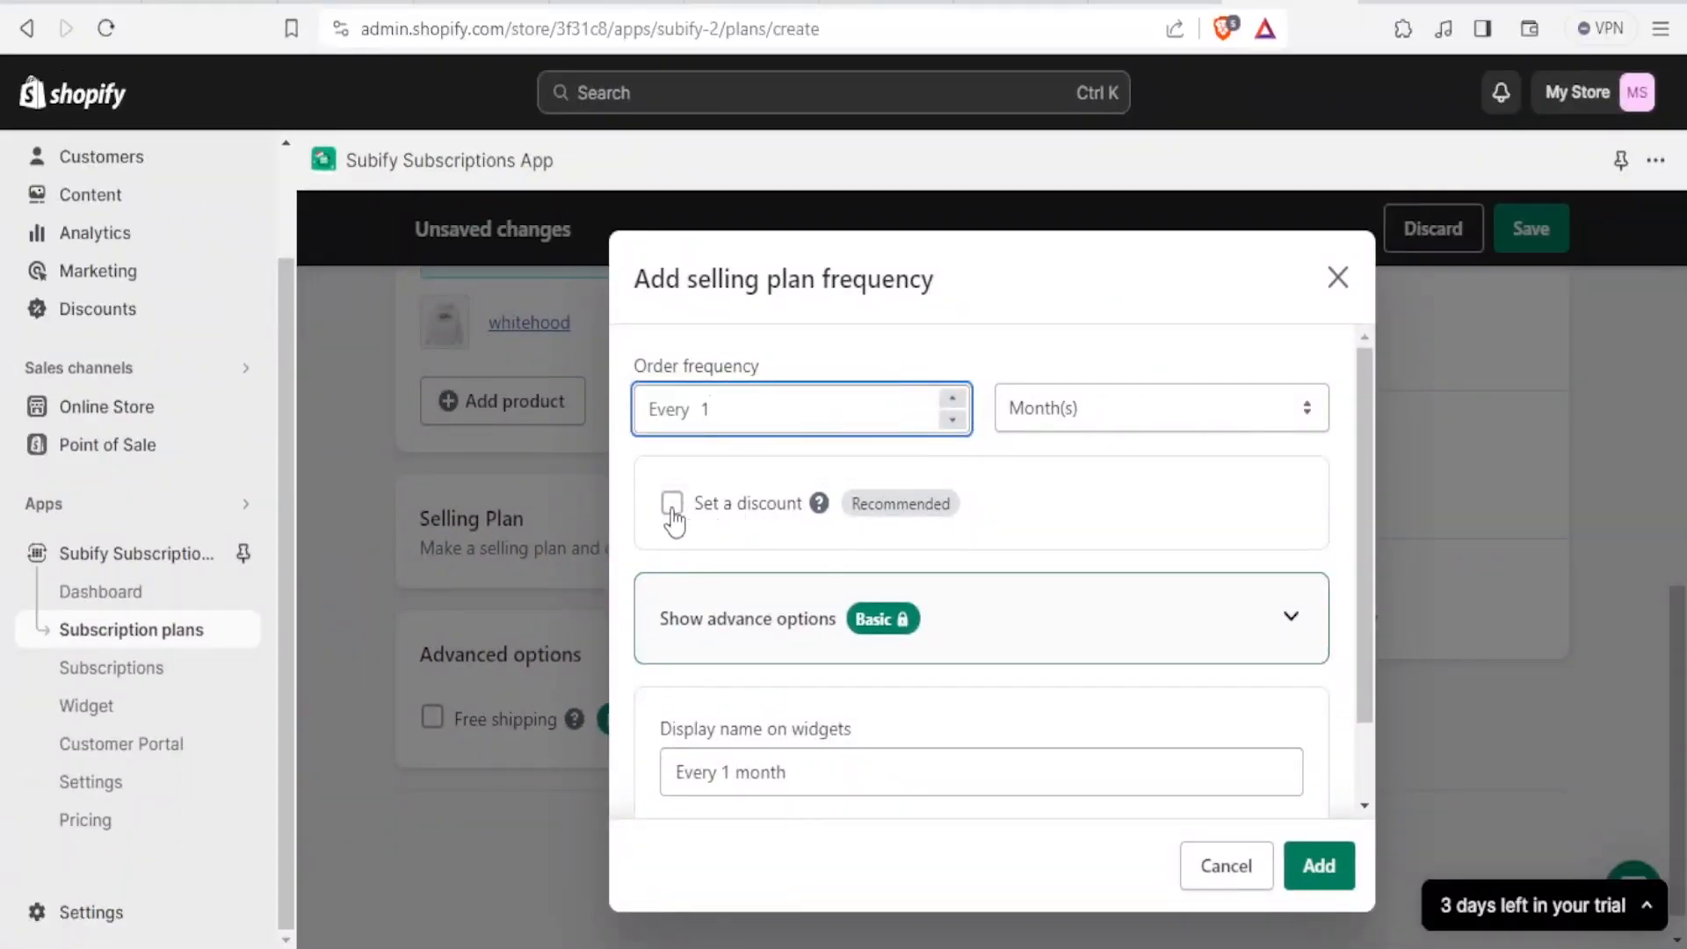
# - Enable a discount on the selling plan, using the Percent off type
pyautogui.click(670, 514)
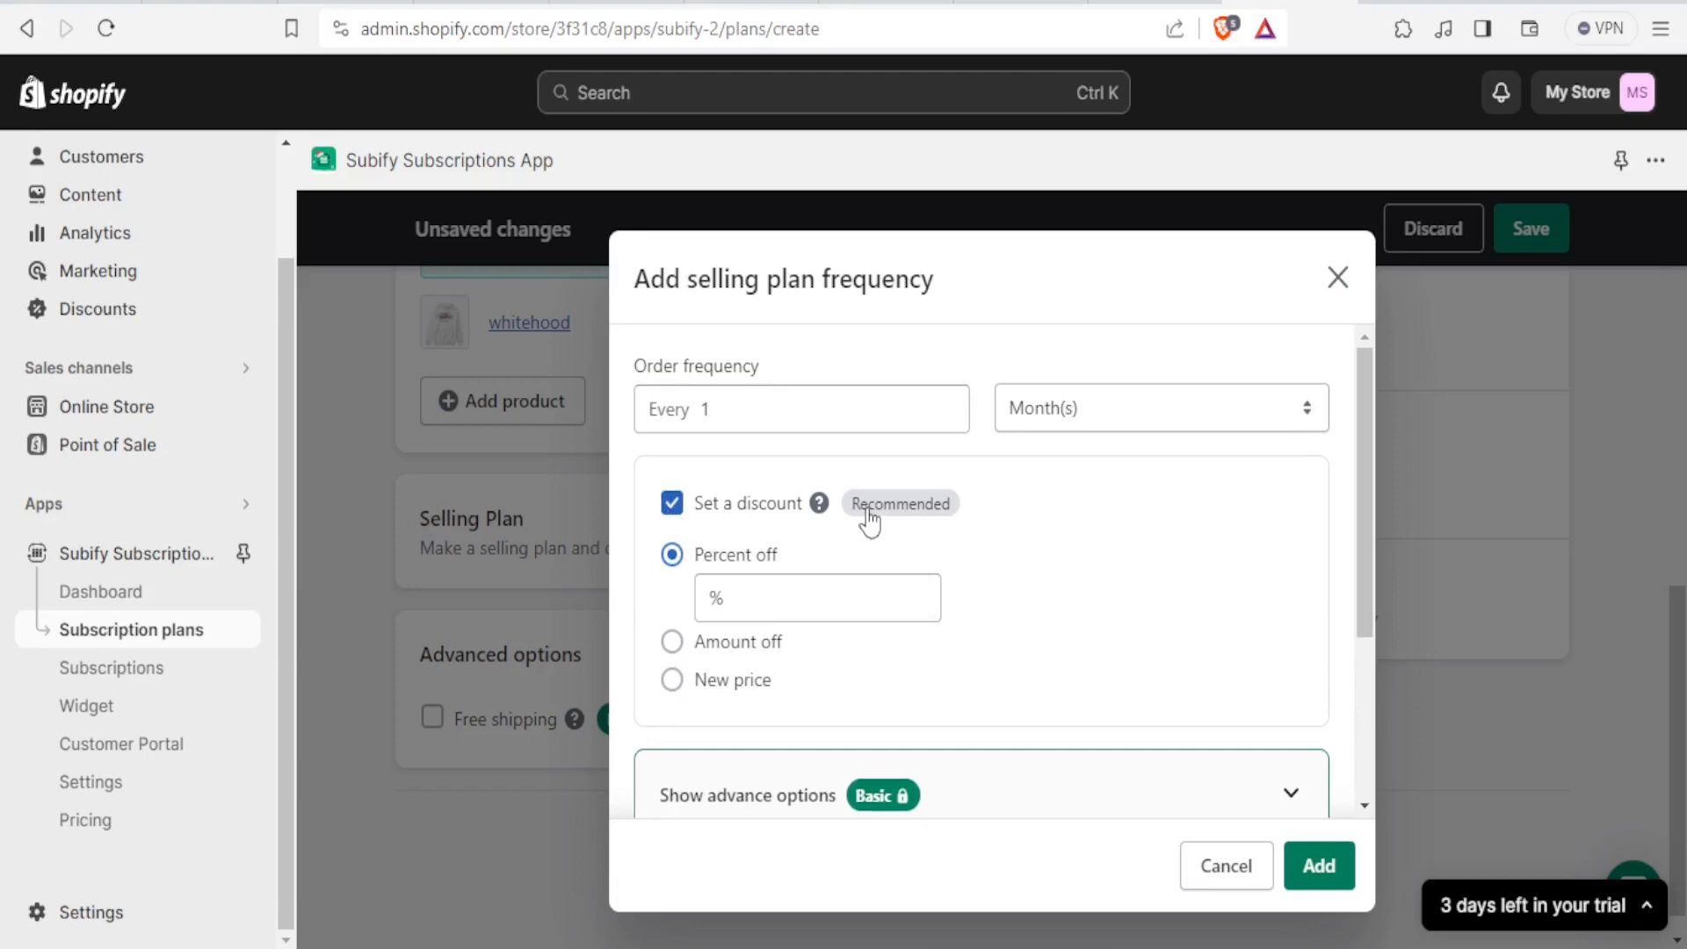
pyautogui.click(735, 599)
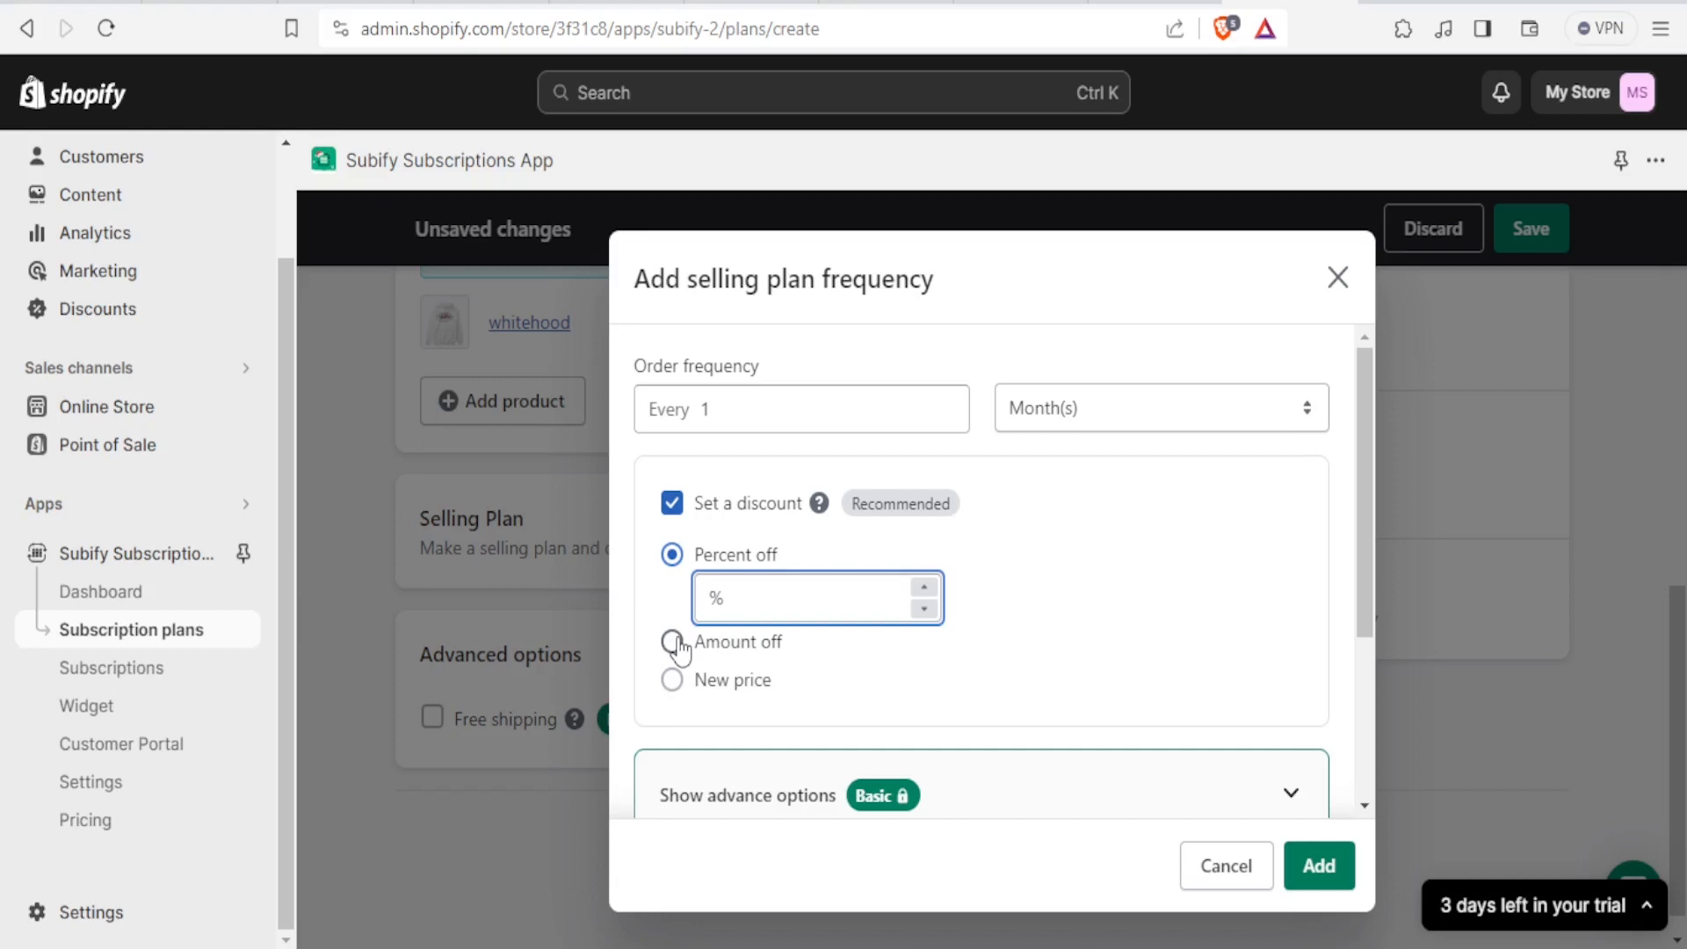
pyautogui.click(1026, 554)
pyautogui.click(733, 598)
# - Try the discount as KSh 200 with Amount off, and try the New price type
pyautogui.click(673, 642)
pyautogui.click(765, 629)
pyautogui.press('BackSpace')
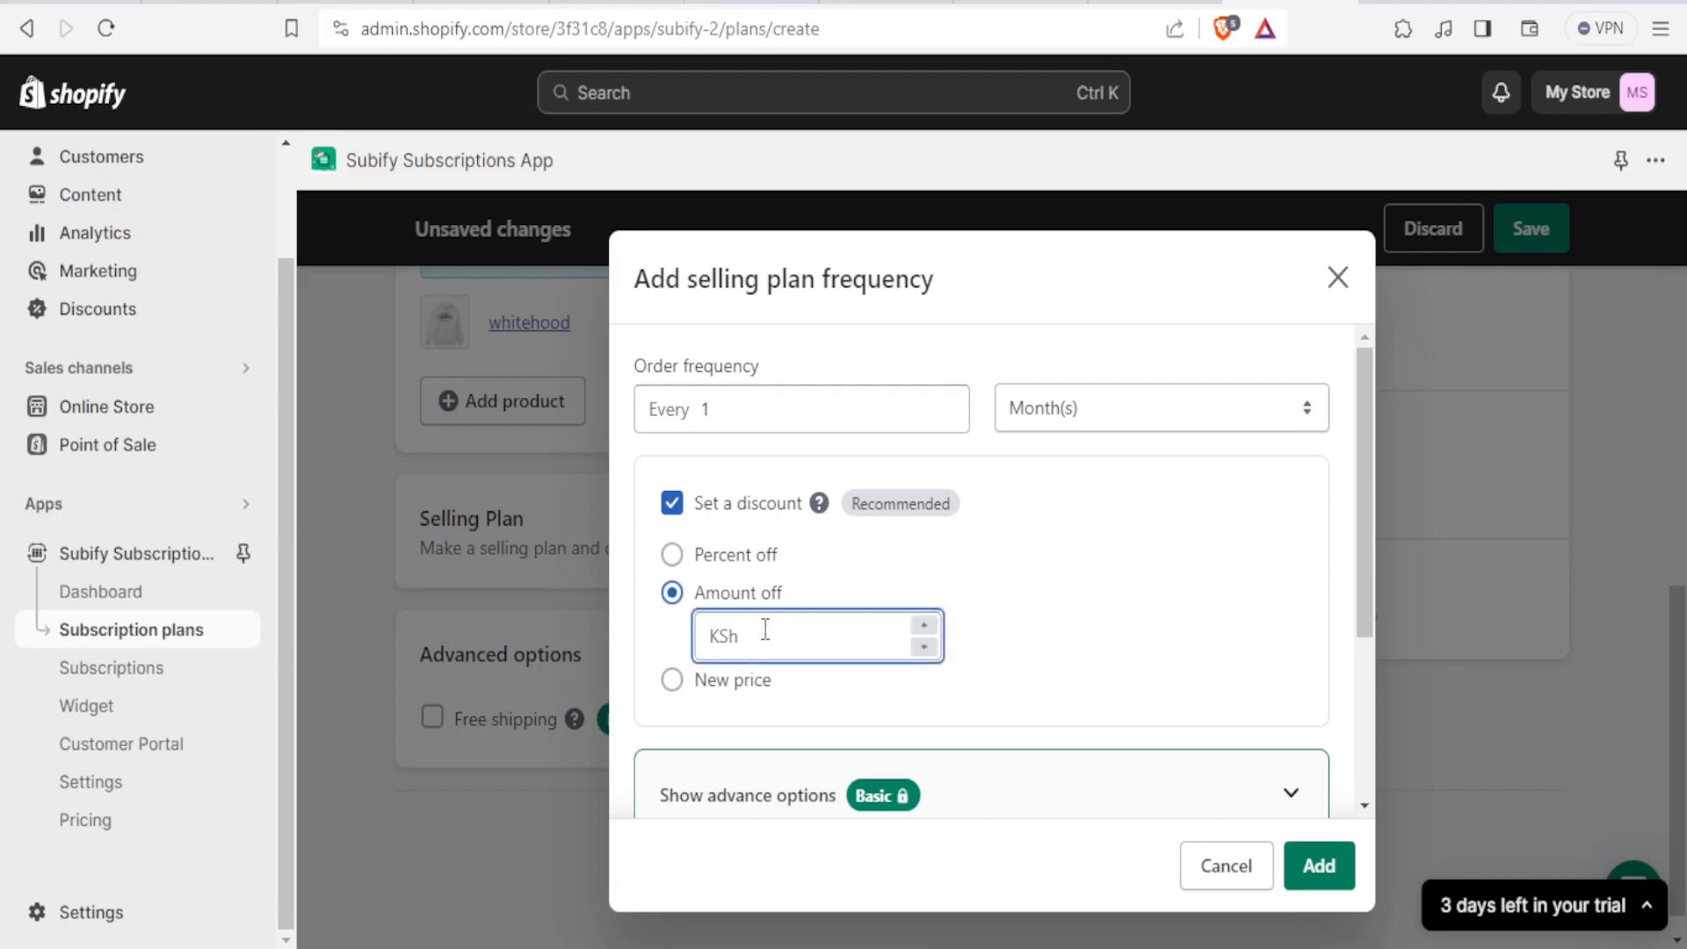
pyautogui.write('200')
pyautogui.click(671, 686)
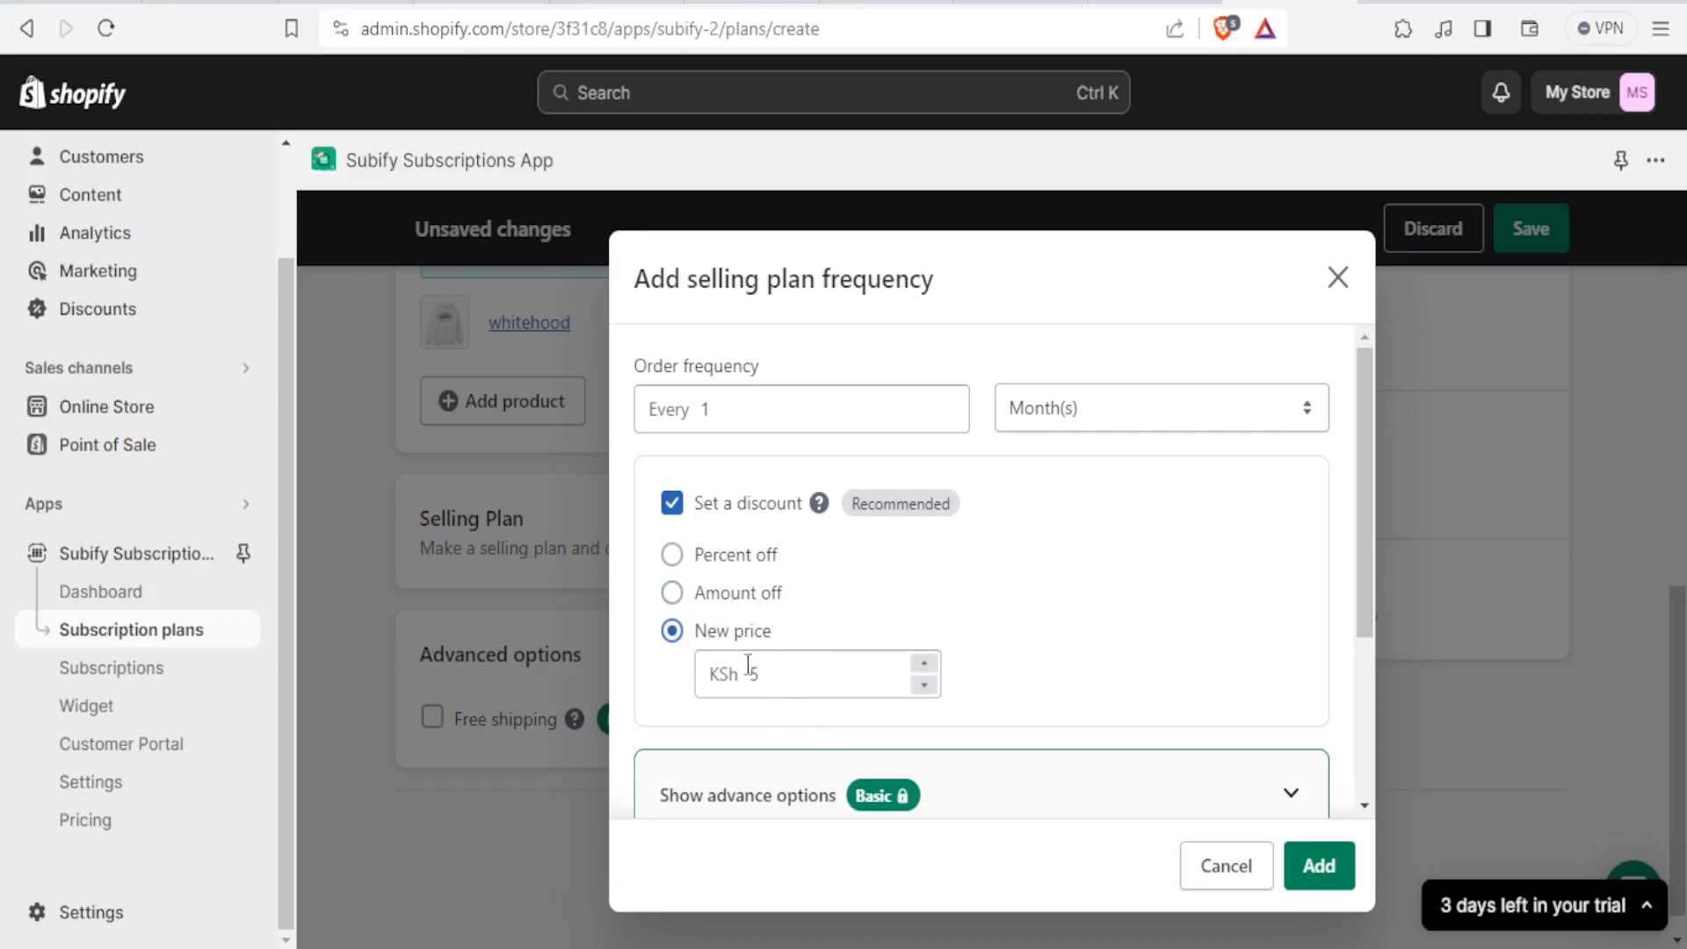
# - Switch the selling plan's discount back to Percent off with a value of 10%
pyautogui.click(672, 555)
pyautogui.scroll(-3, 1166, 565)
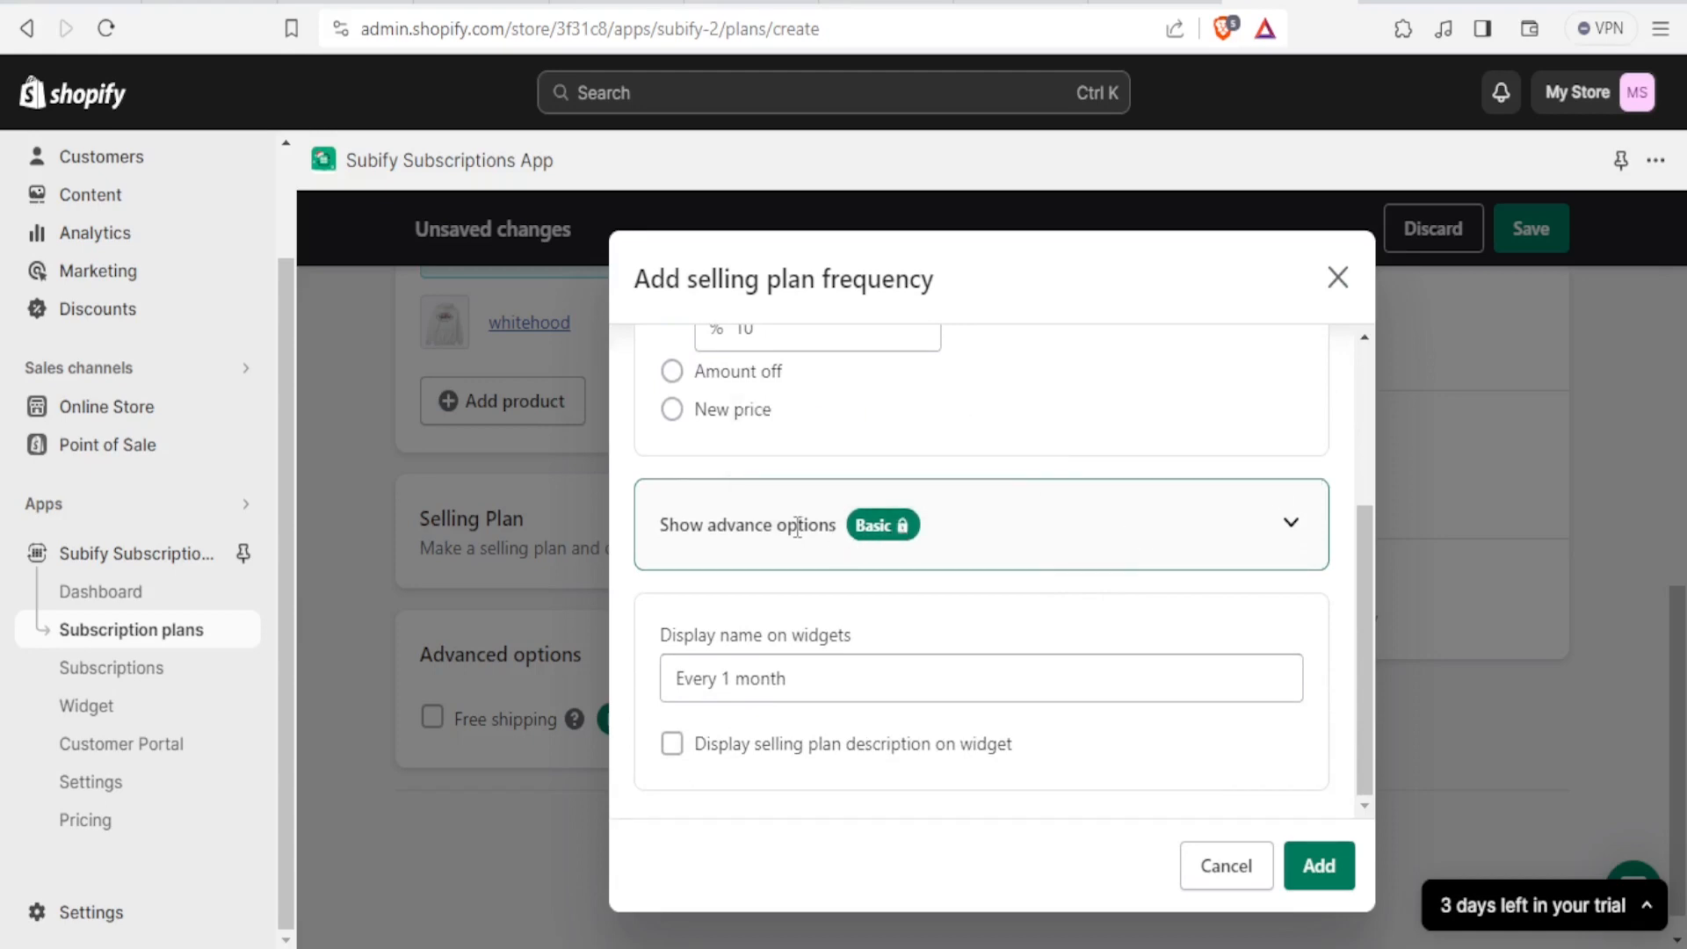
# - Expand the advanced options and try to make the subscription expire after 5 successful payments
pyautogui.click(1288, 536)
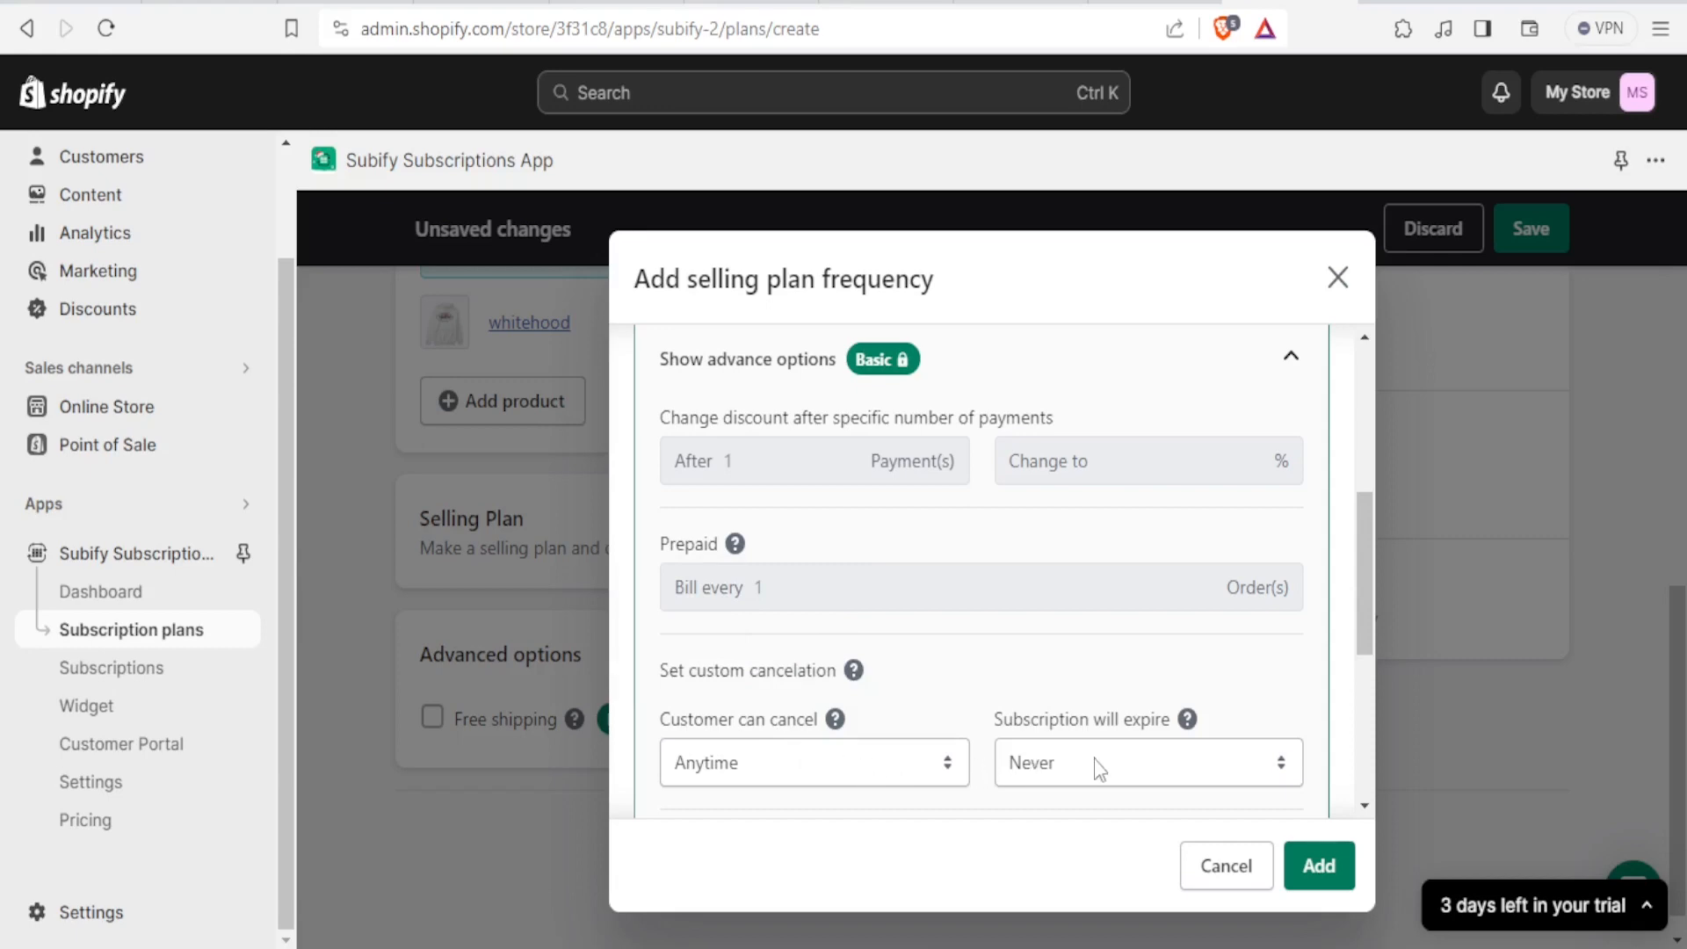
pyautogui.click(1257, 762)
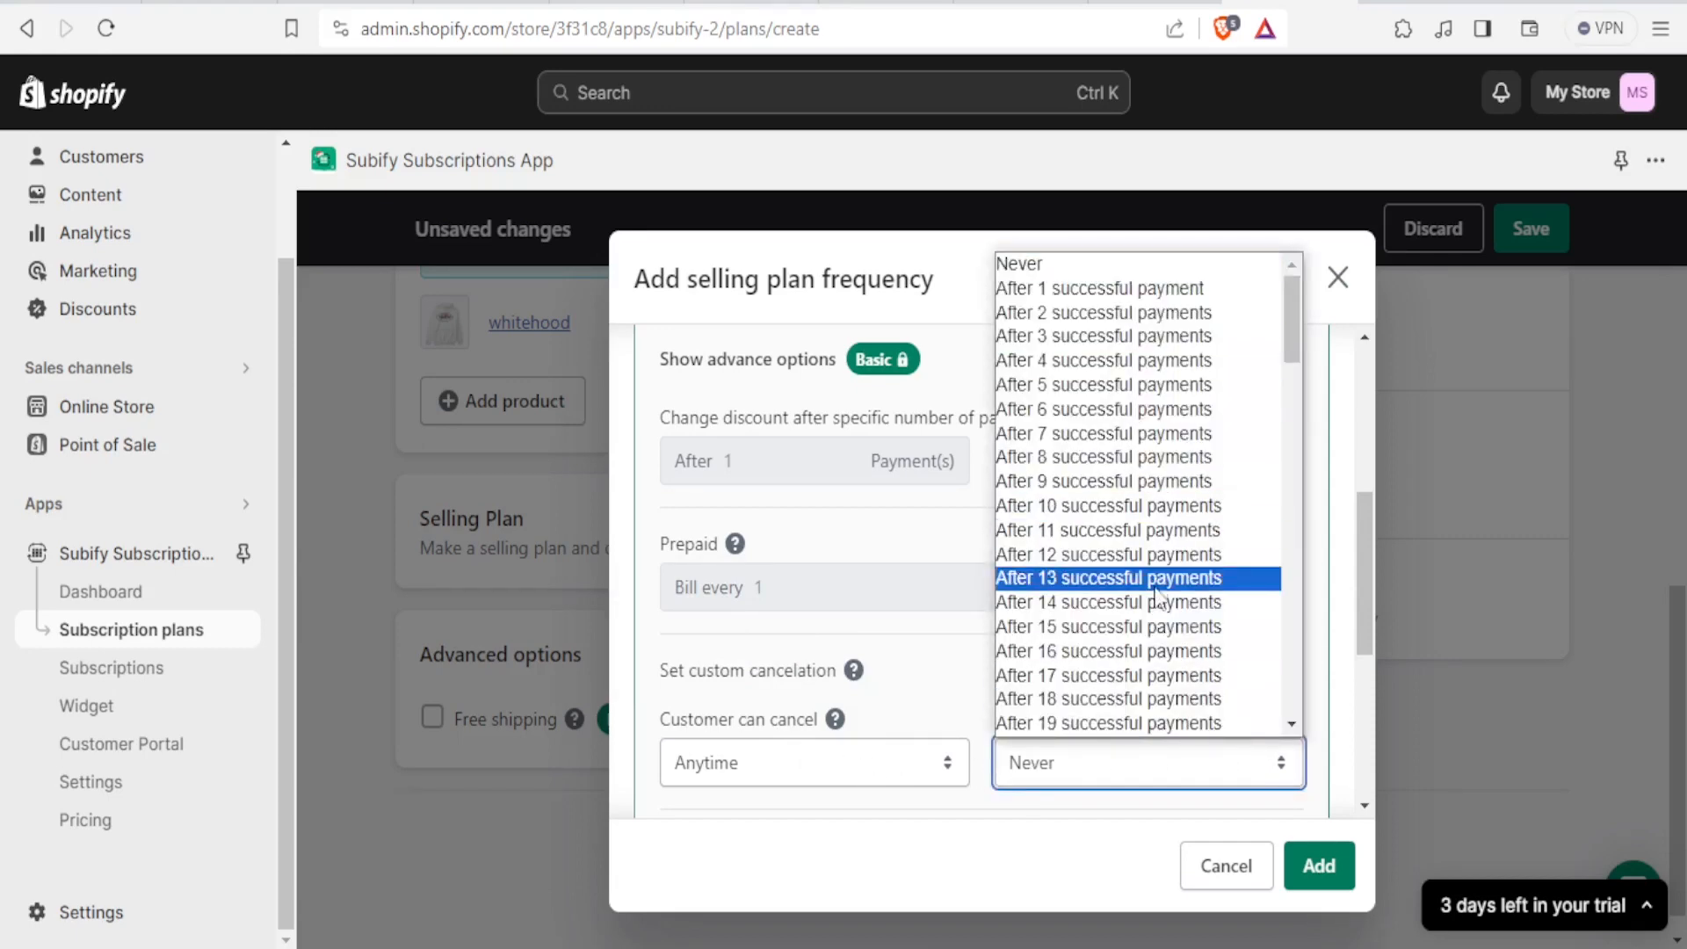
pyautogui.click(1127, 389)
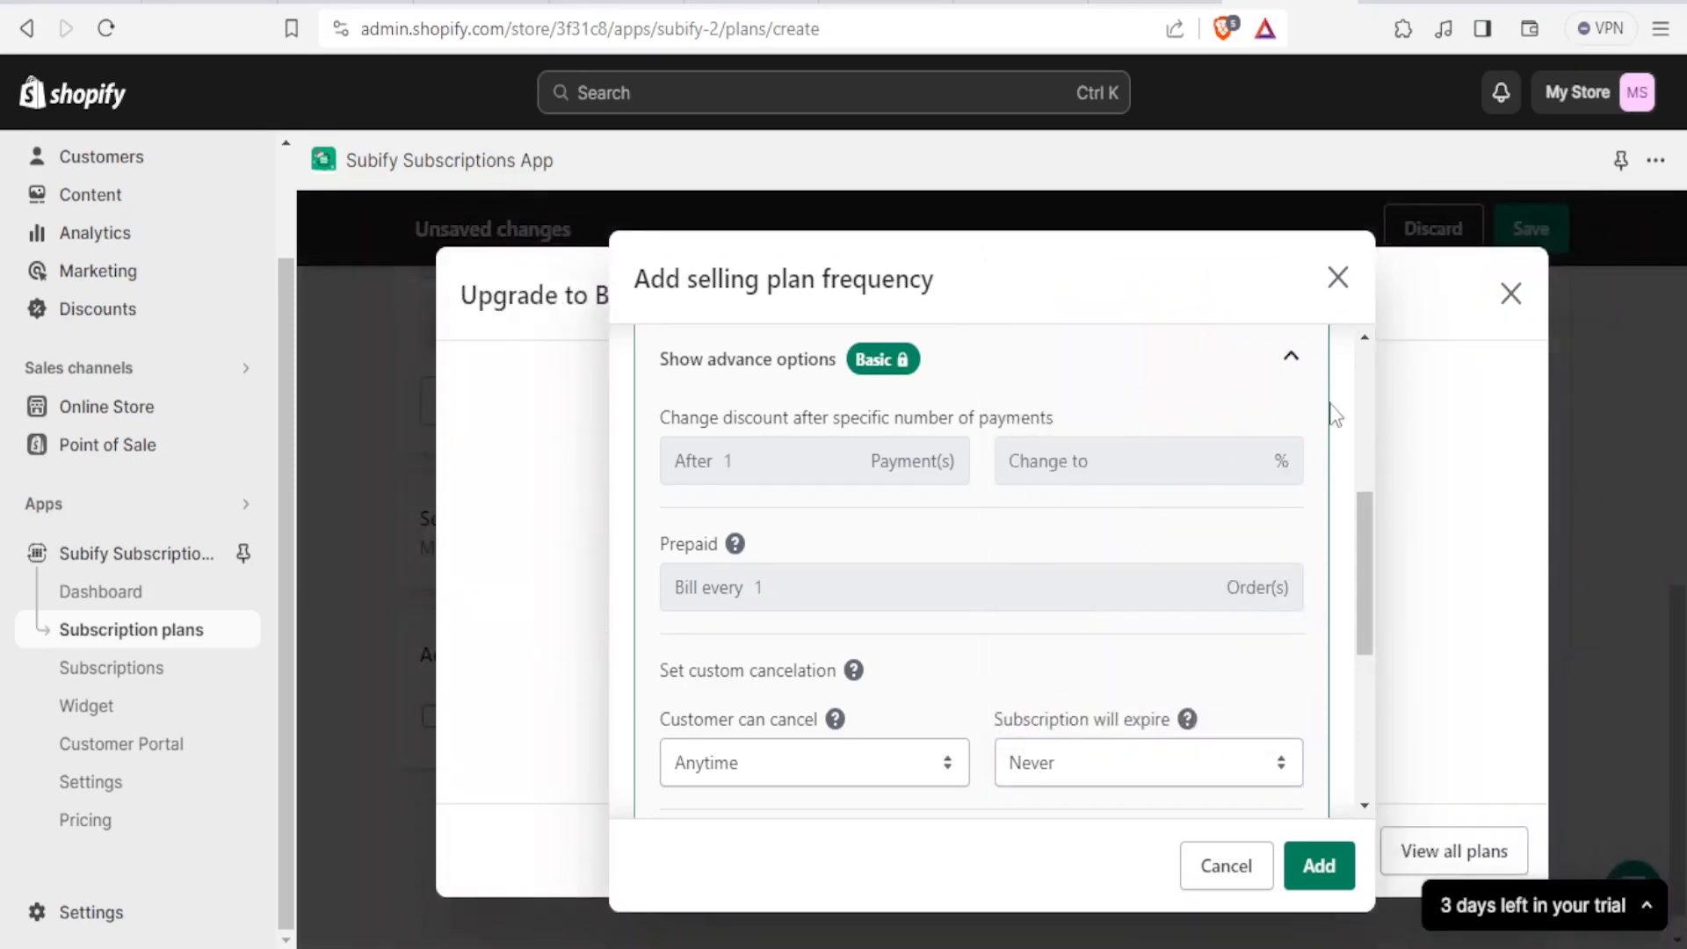
# - Add the every-1-month selling plan and save the Monthly Sale subscription plan
pyautogui.moveTo(1367, 575); pyautogui.dragTo(1366, 708)
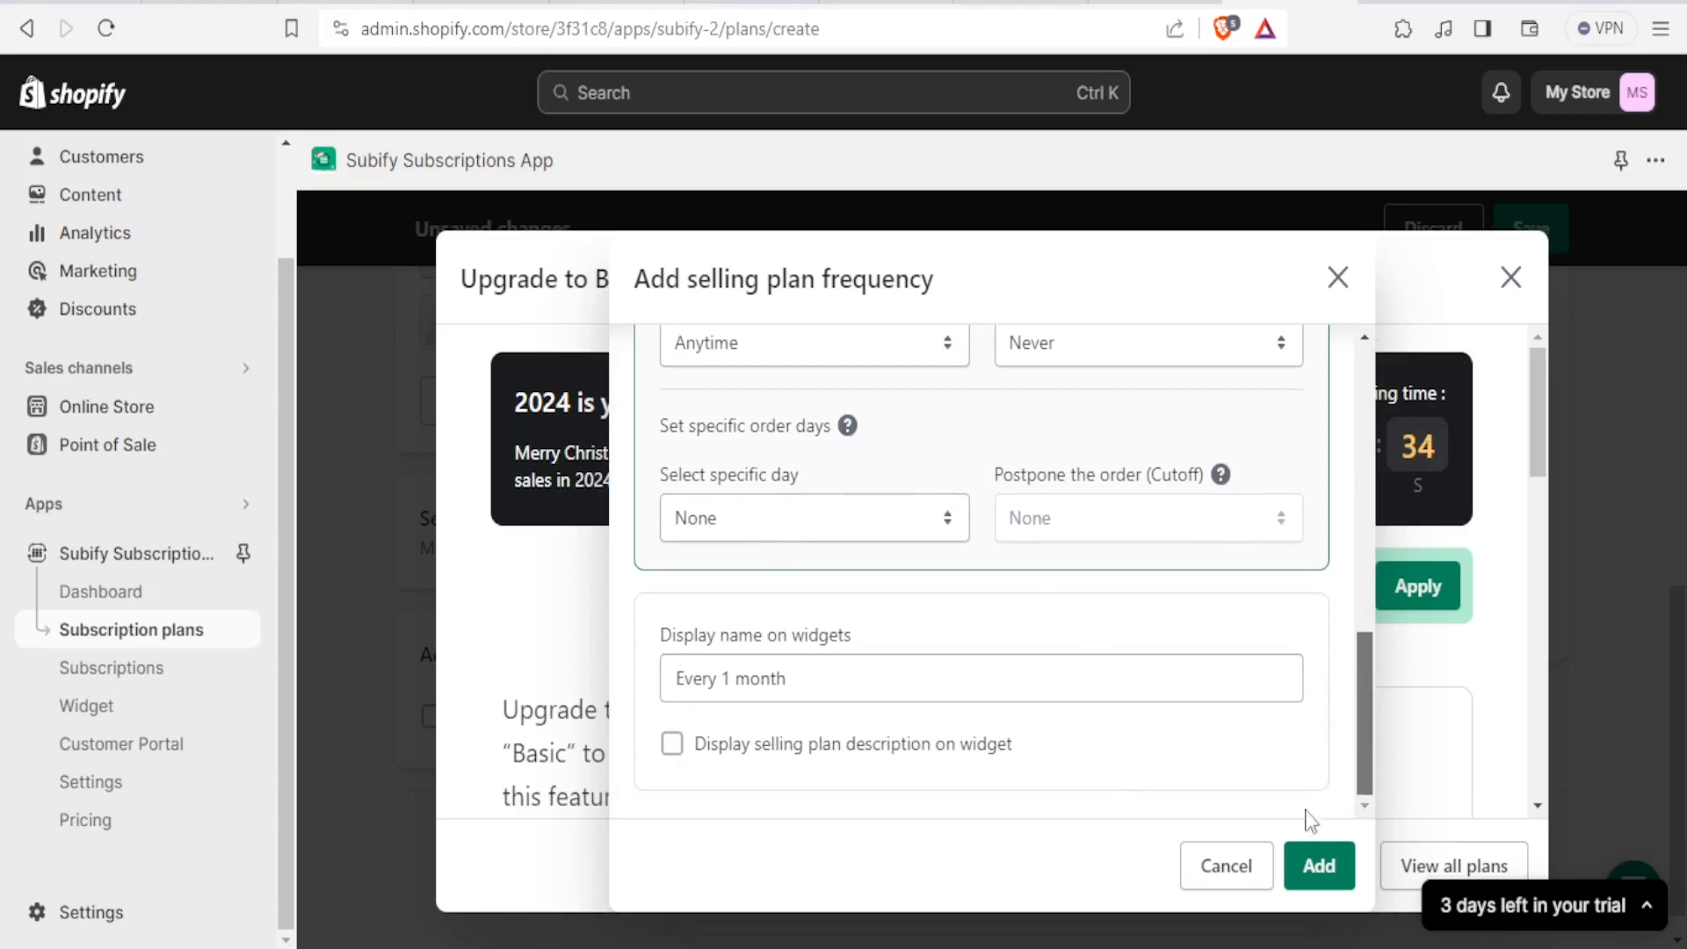
pyautogui.click(1321, 867)
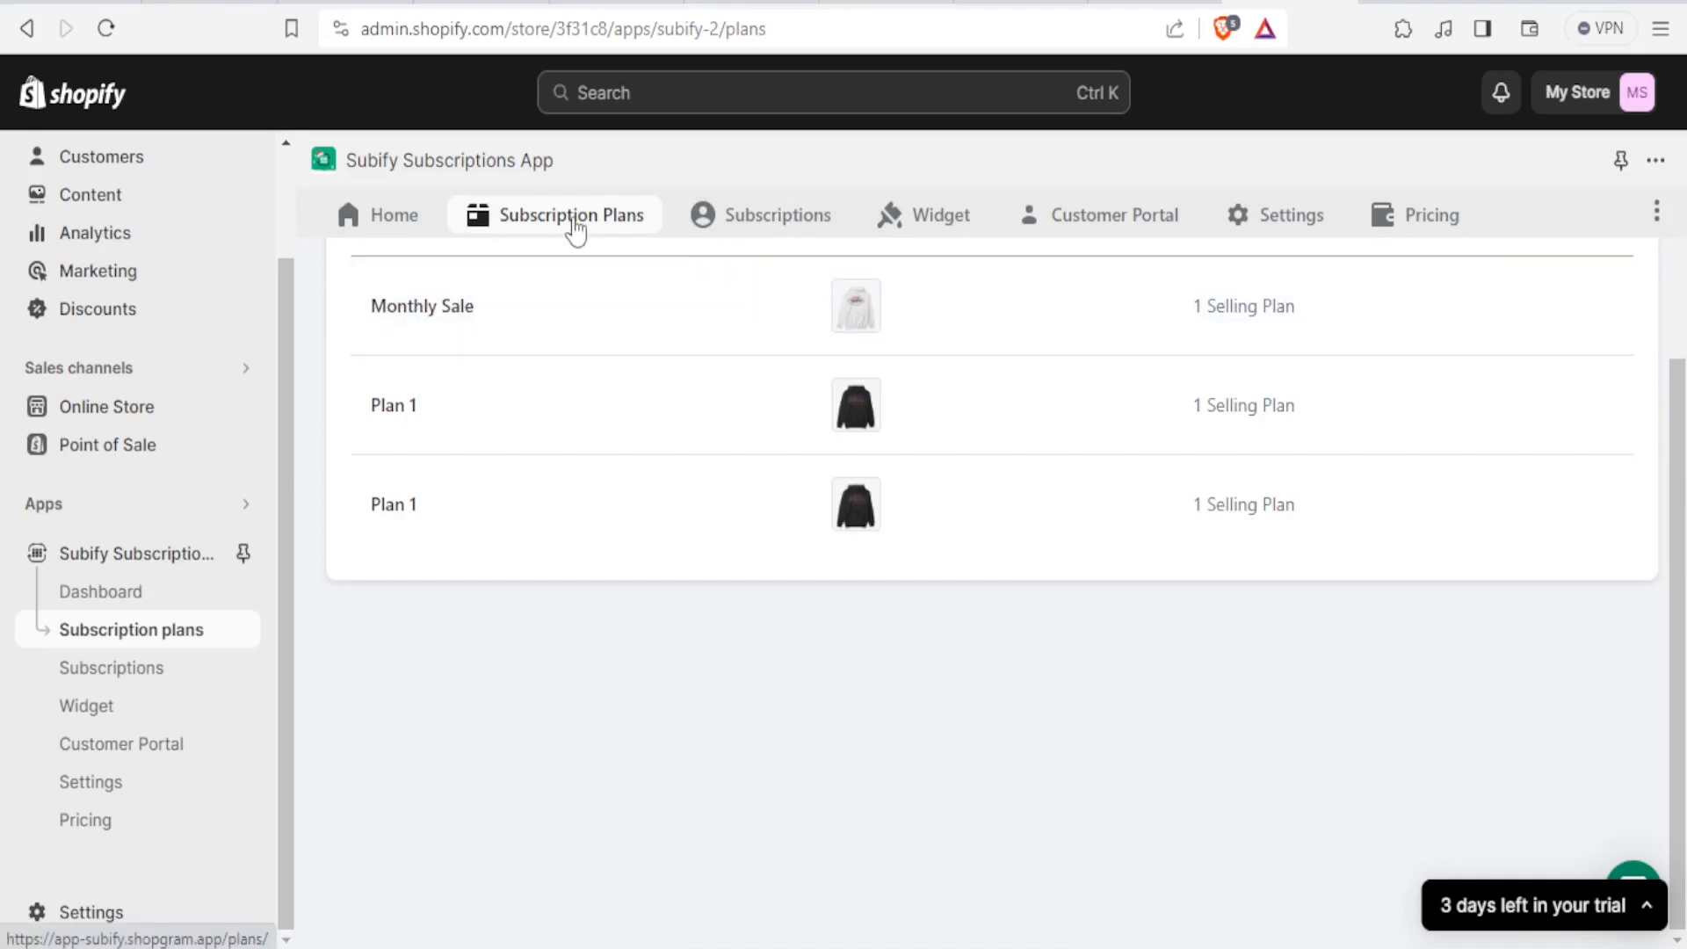
# - View the app's Subscriptions page and the available subscription widget templates
pyautogui.click(776, 211)
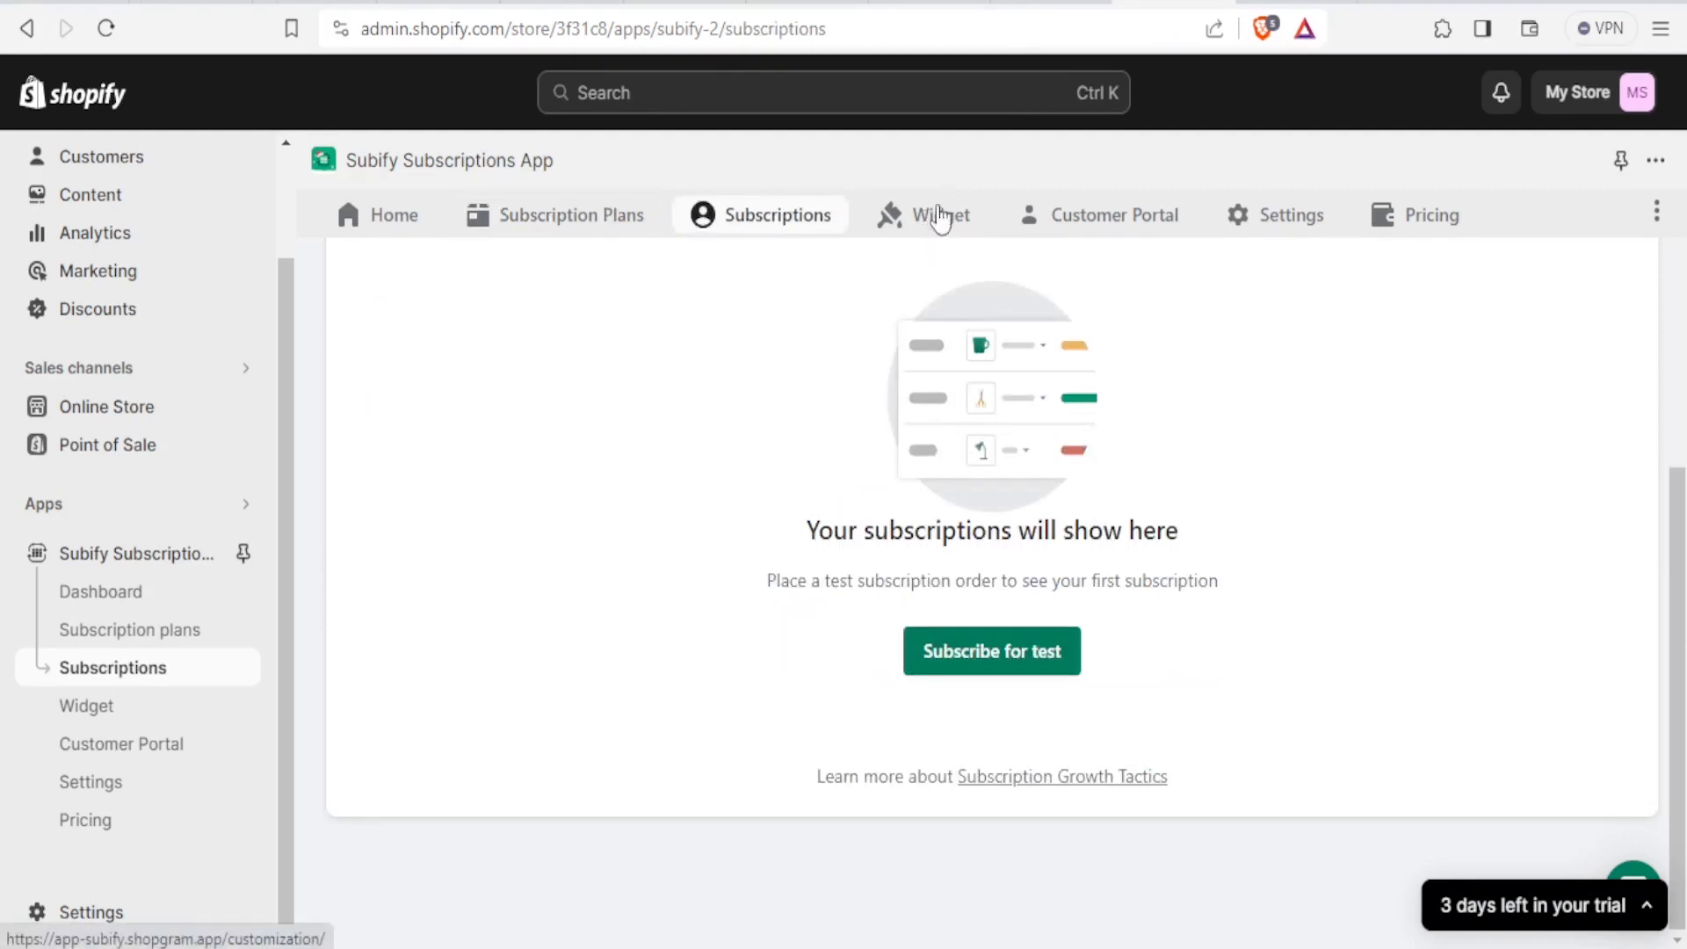
pyautogui.click(952, 225)
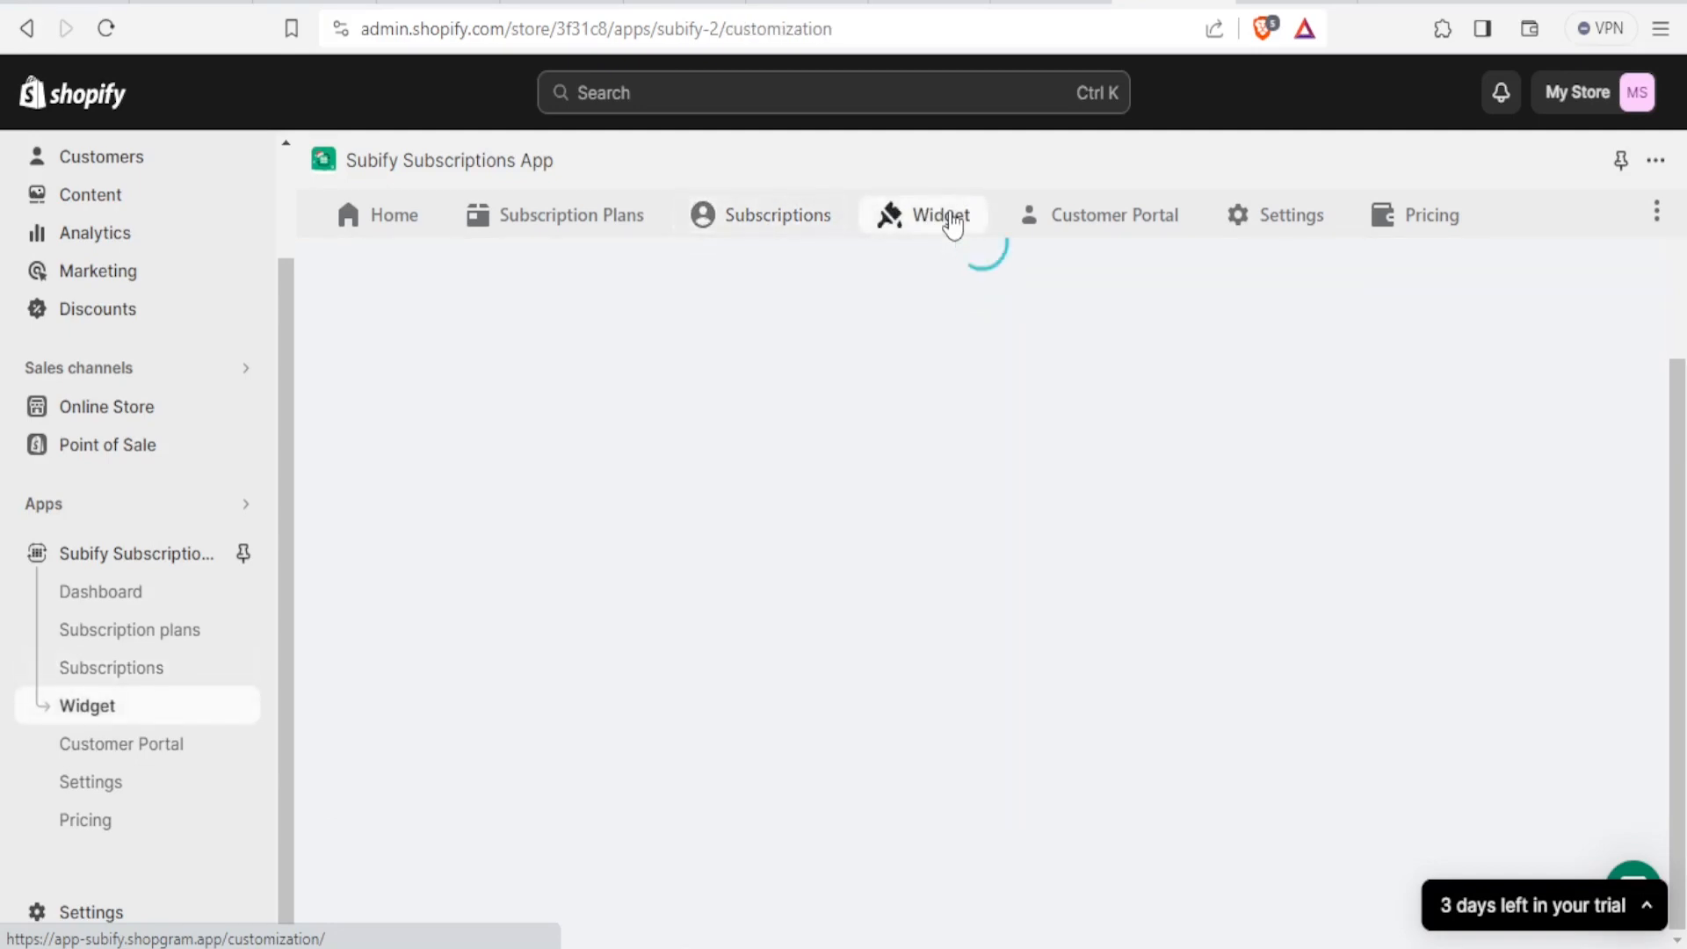
pyautogui.scroll(4, 1557, 334)
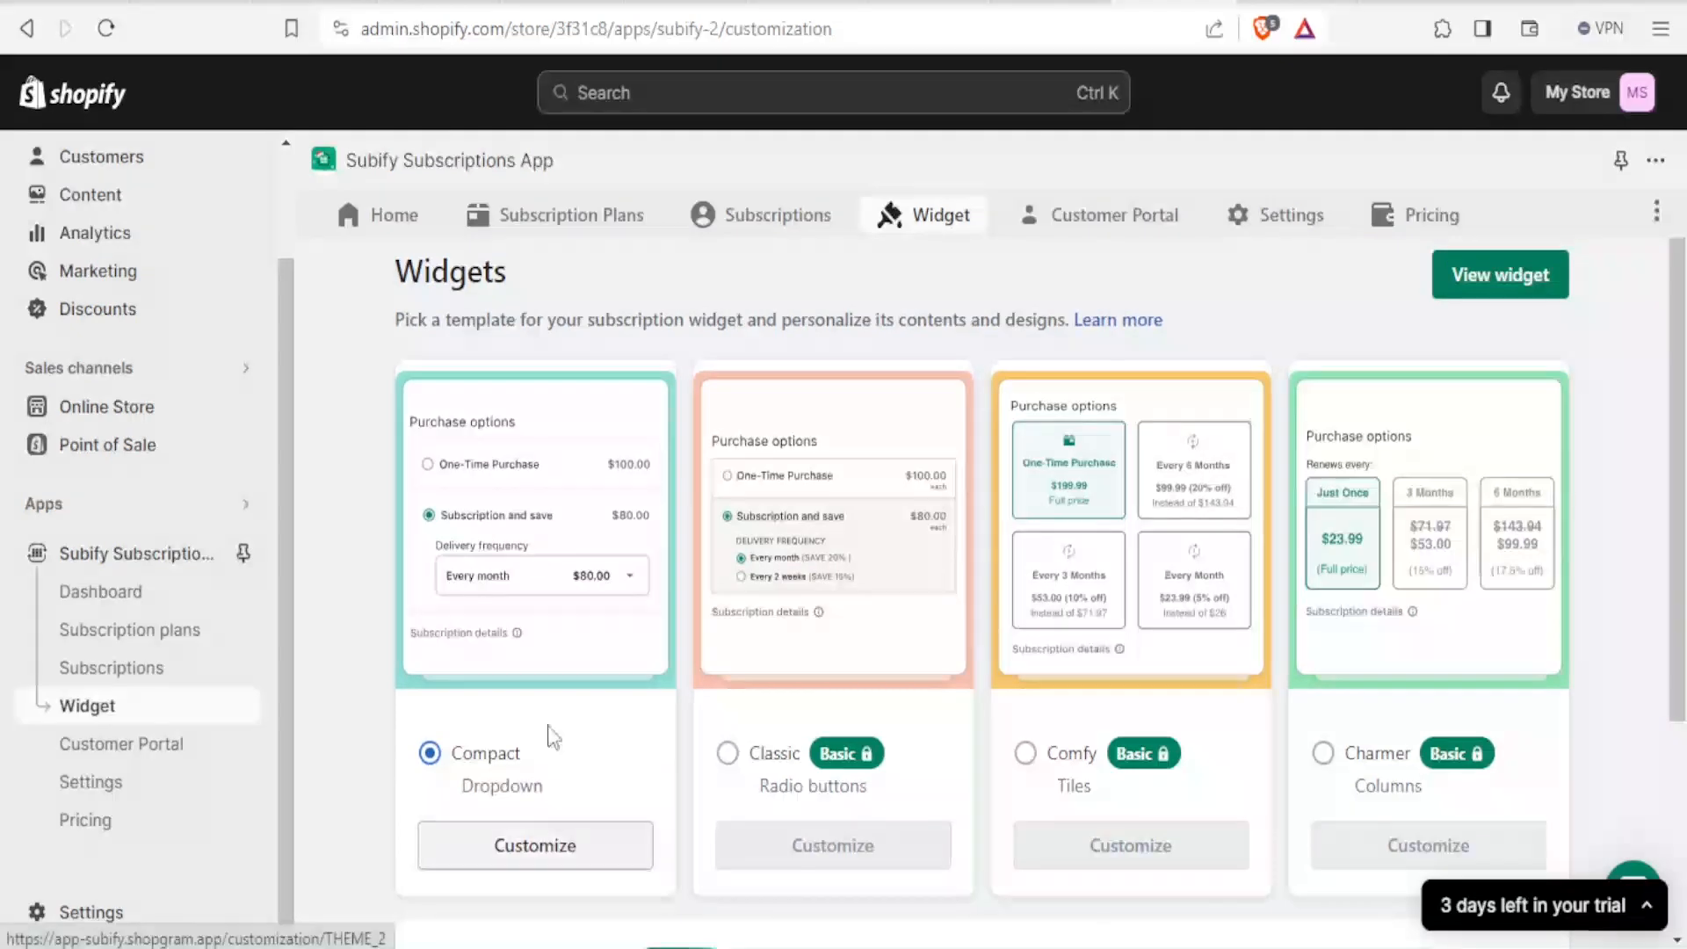
# - Open the Compact widget template for customization and set its widget label to "Save BIG with subscription"
pyautogui.click(503, 848)
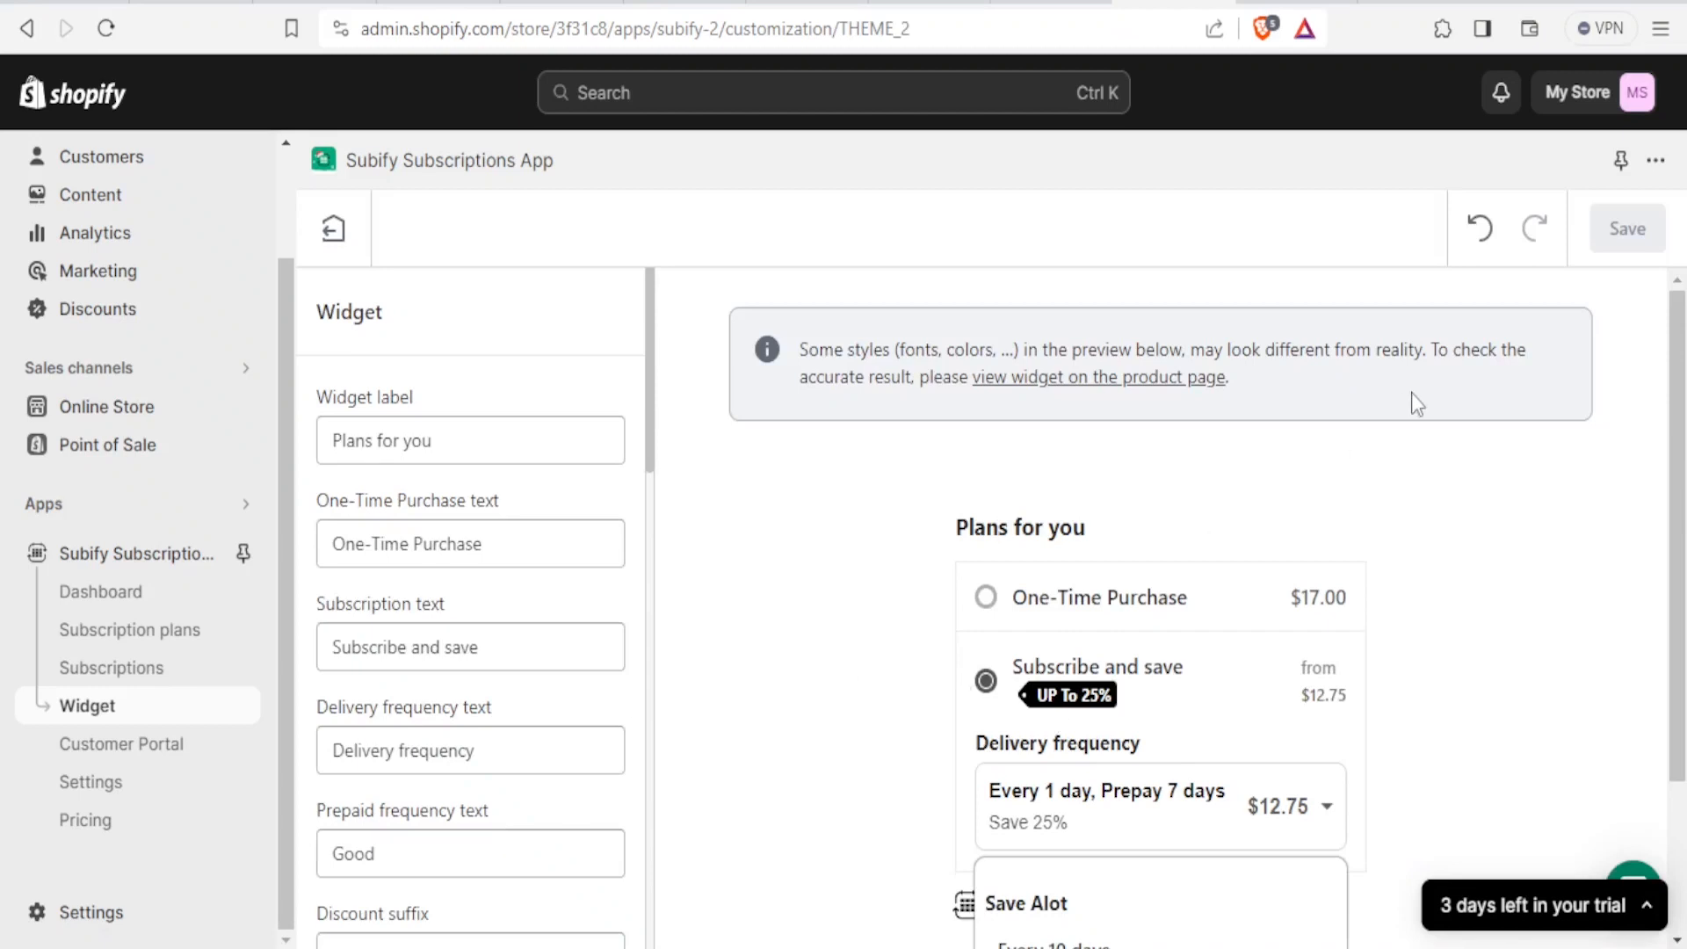
pyautogui.moveTo(1681, 365); pyautogui.dragTo(1681, 509)
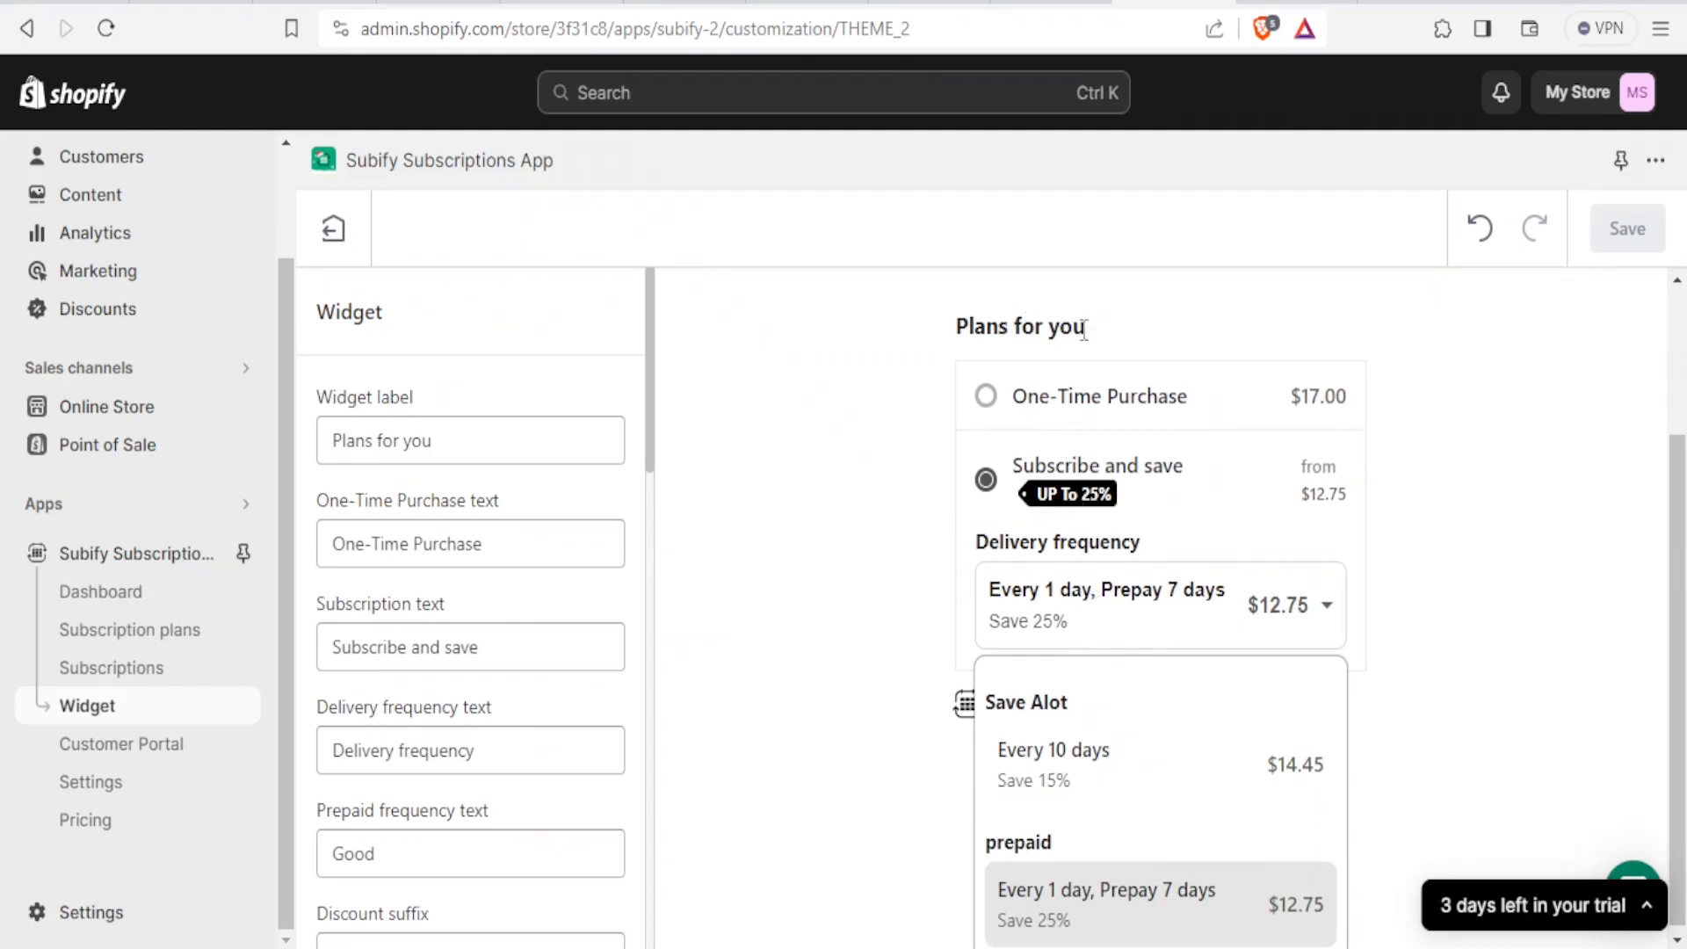
pyautogui.moveTo(486, 429); pyautogui.dragTo(293, 461)
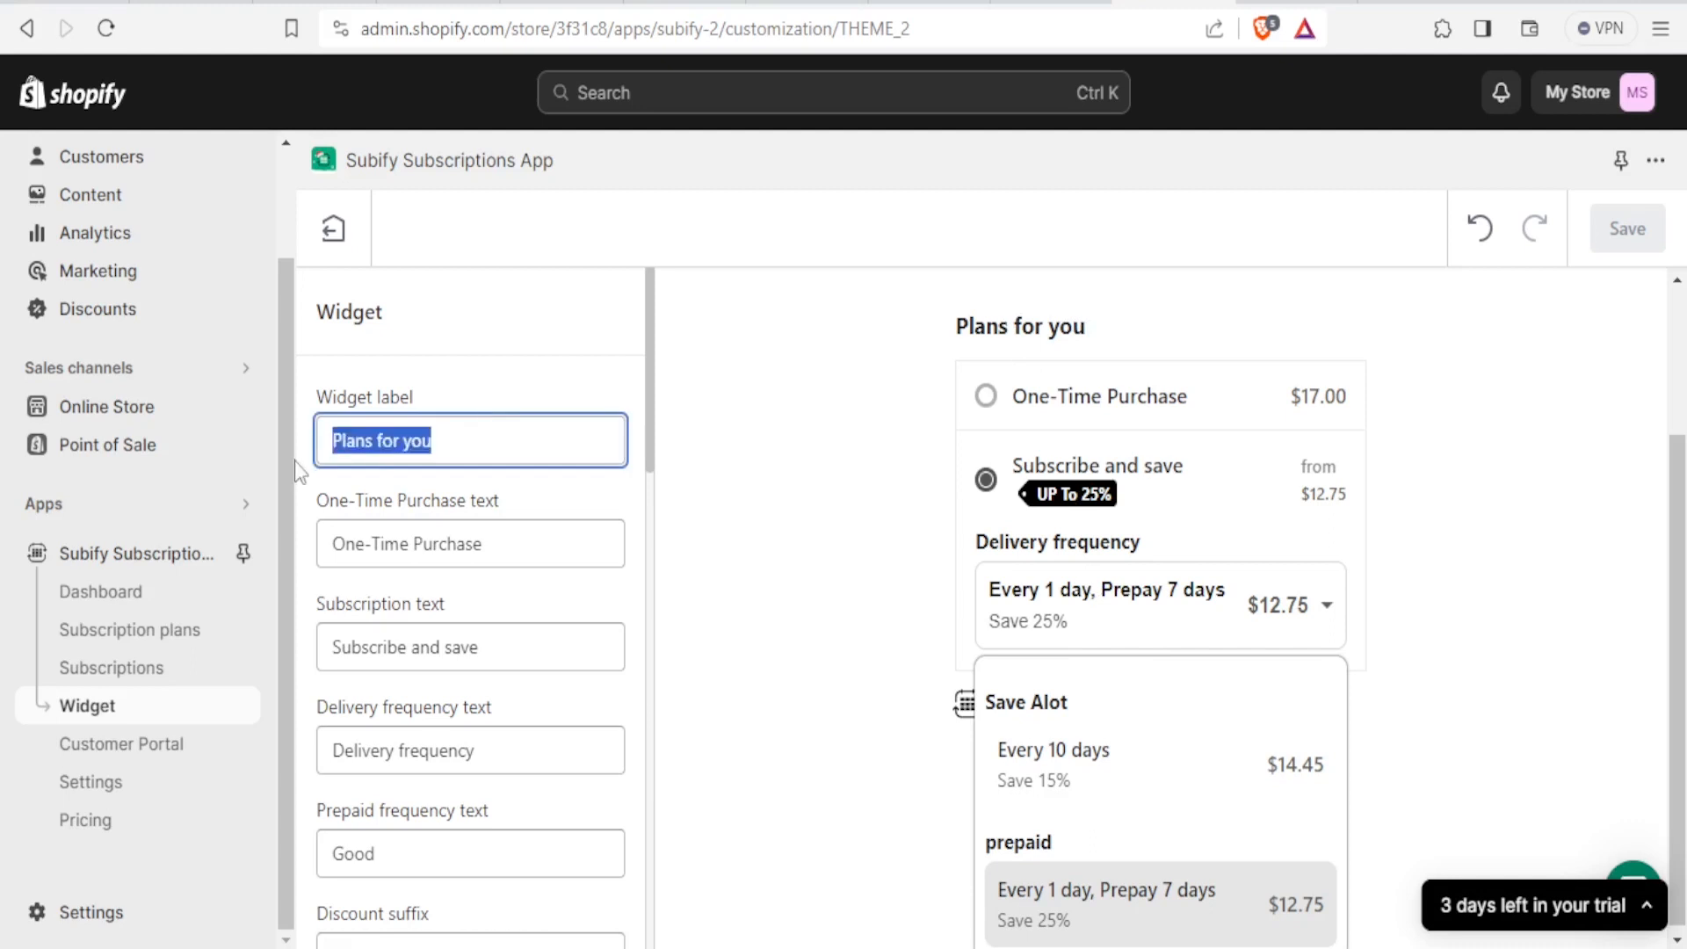
pyautogui.write('Save ')
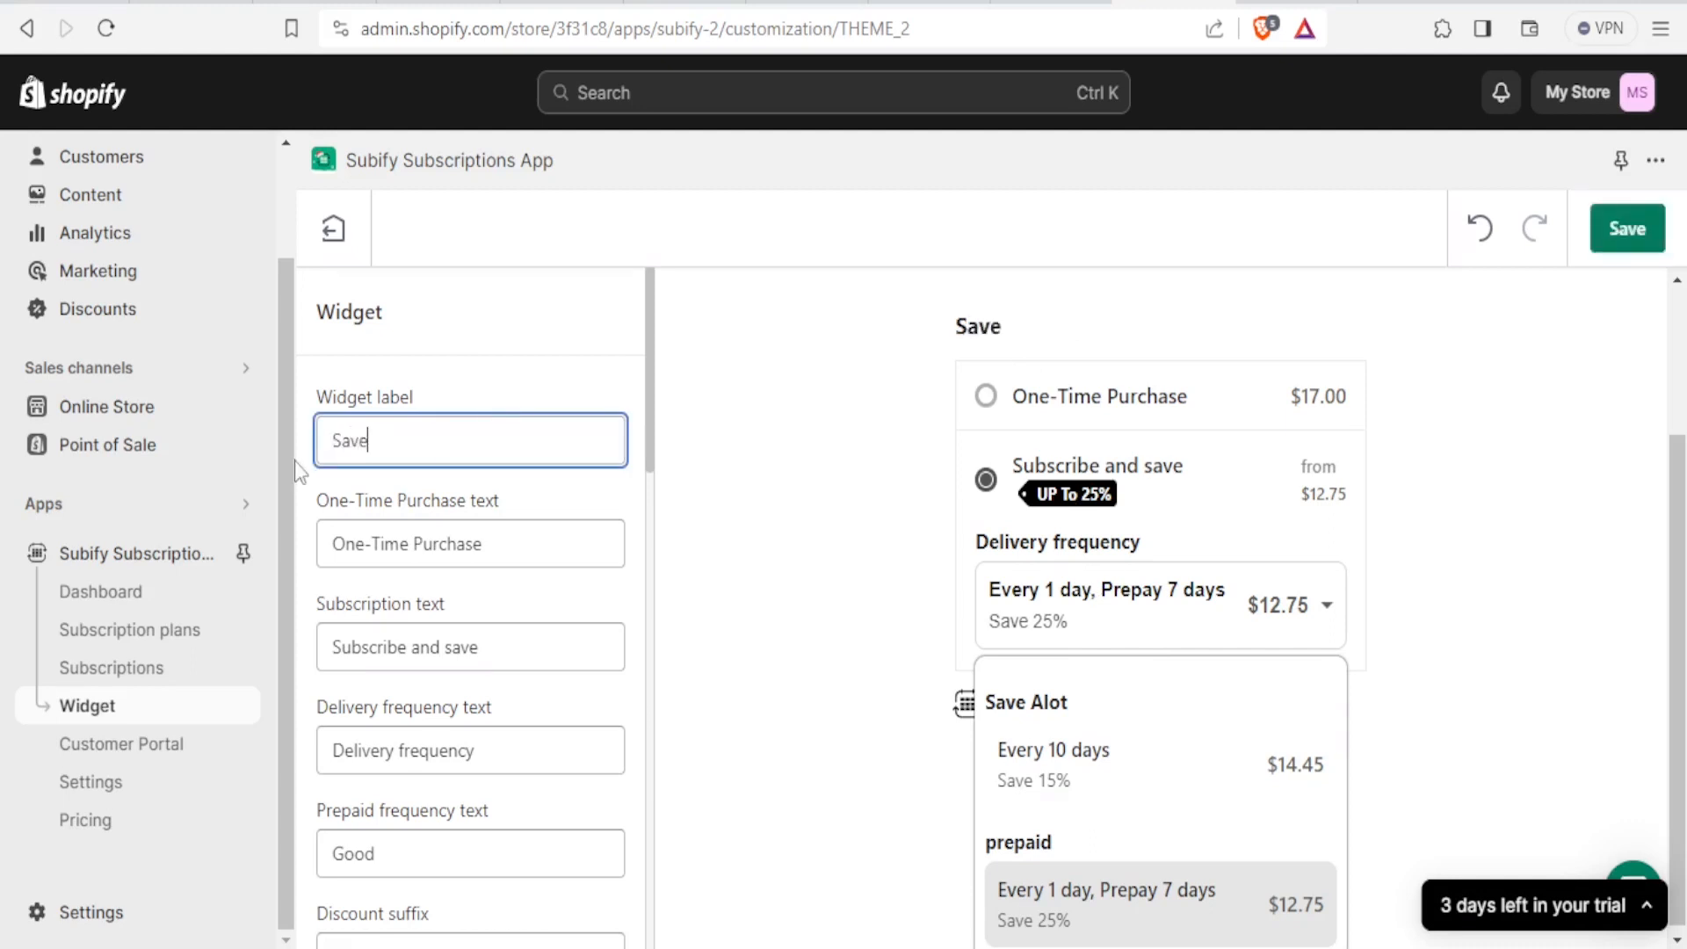
pyautogui.write('BIG with subscription')
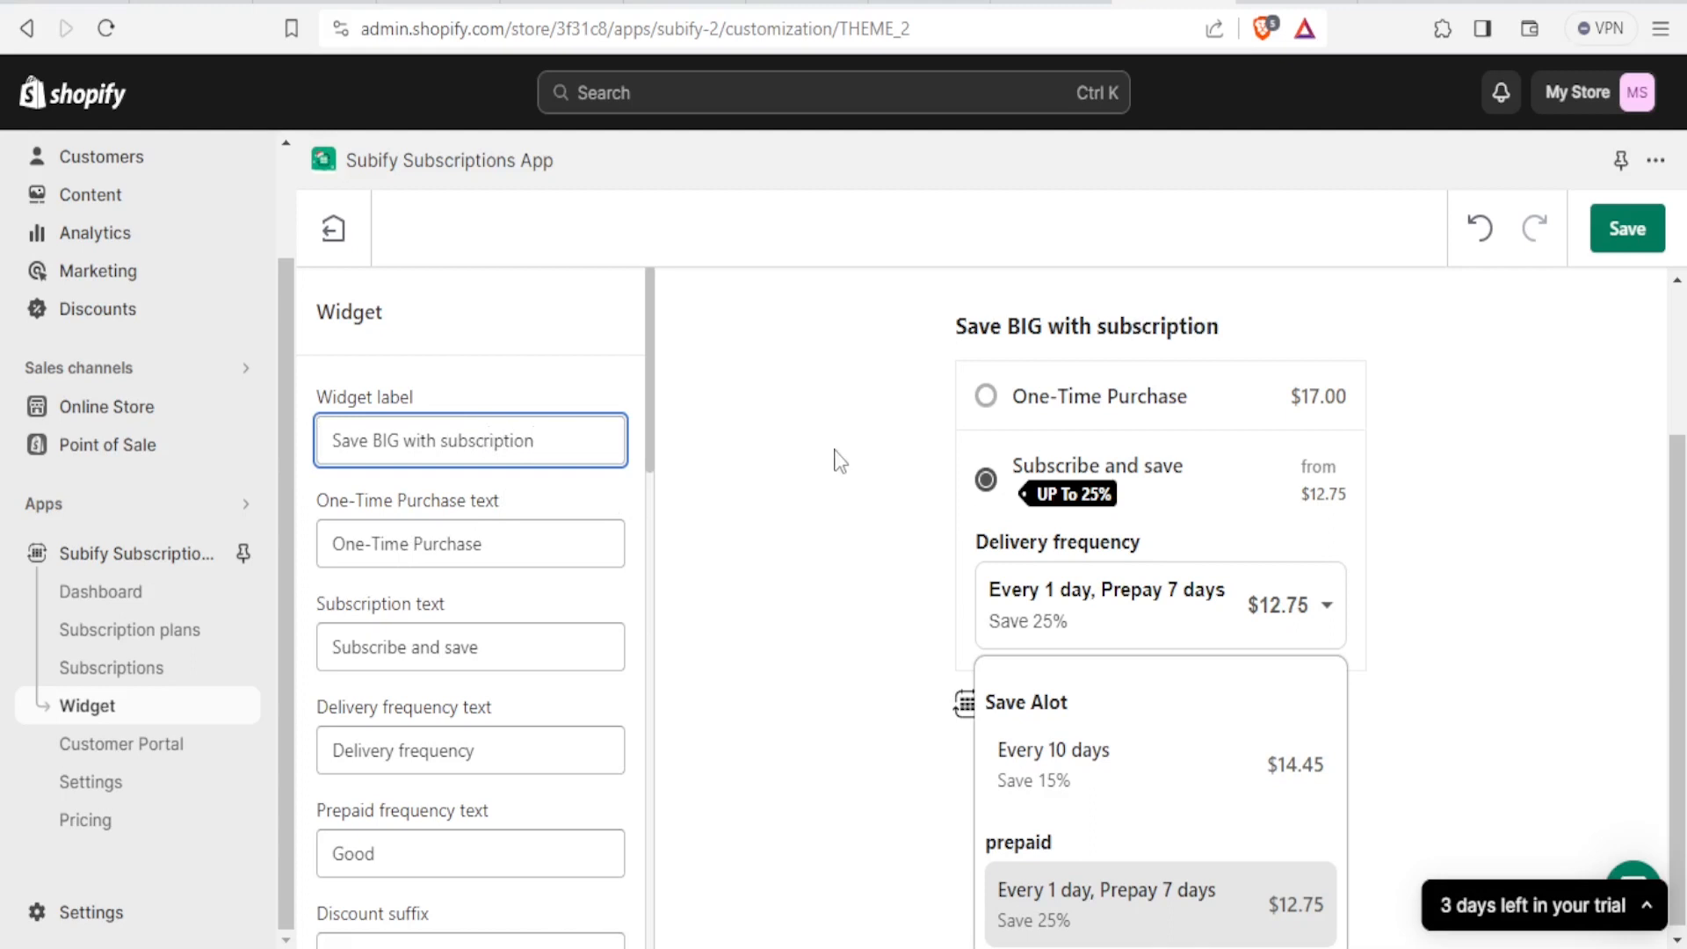
# - Change the widget's one-time purchase text to "First Purchase" and check it in the preview
pyautogui.click(508, 547)
pyautogui.moveTo(509, 547); pyautogui.dragTo(314, 573)
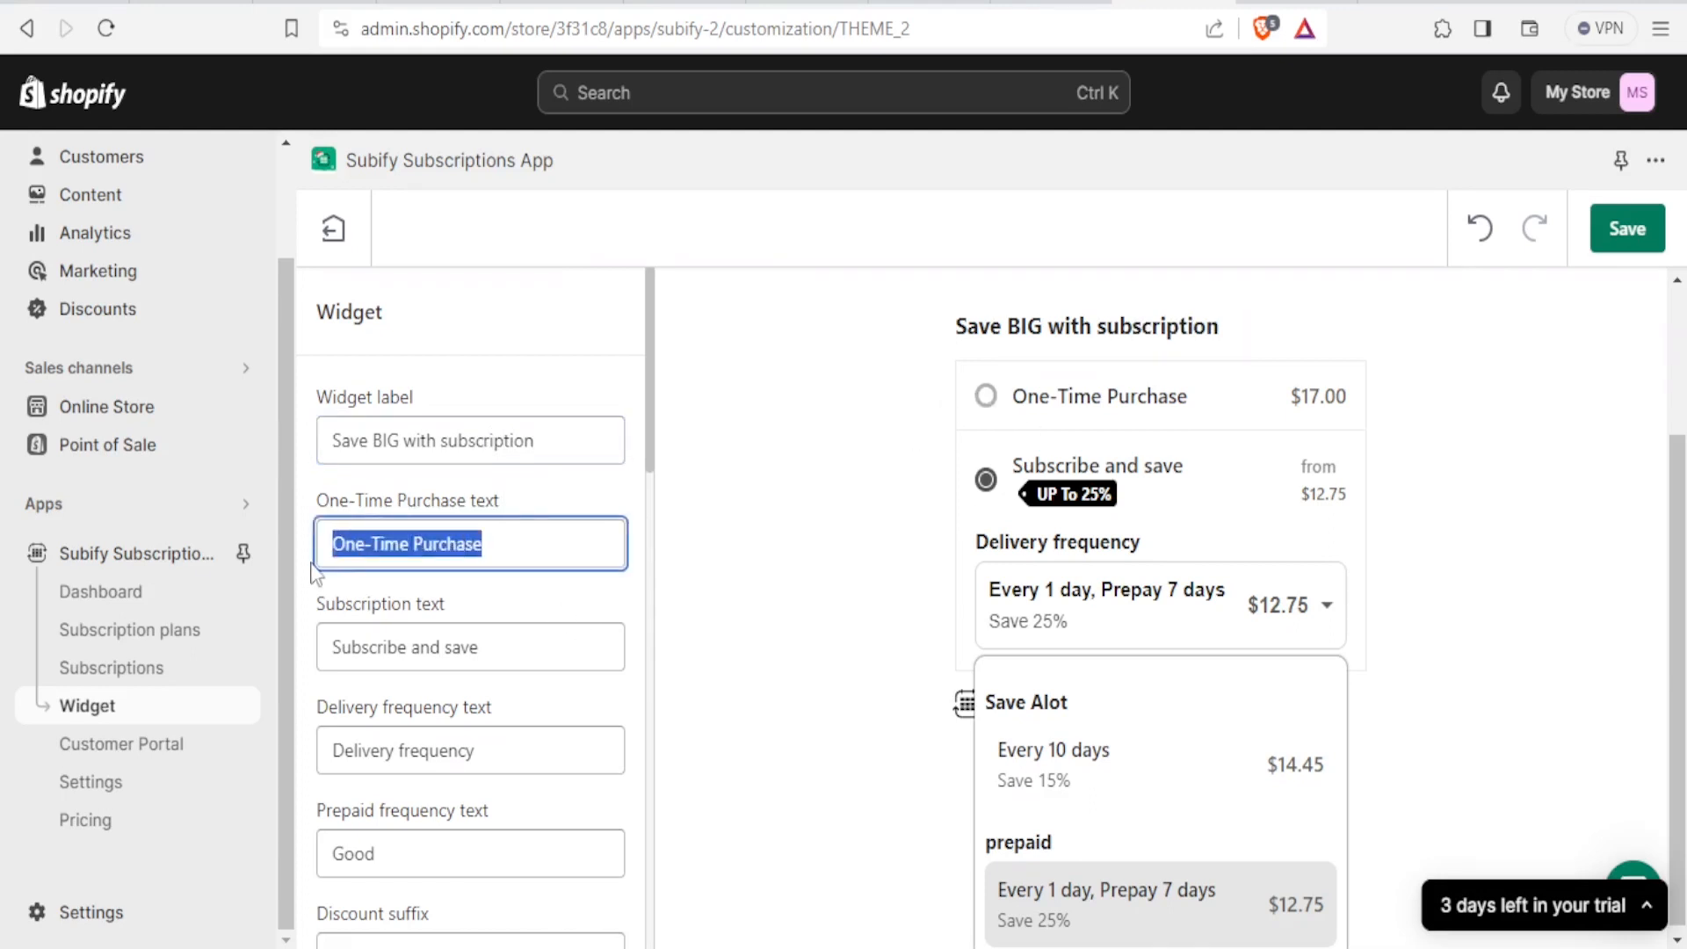
pyautogui.write('First Purc')
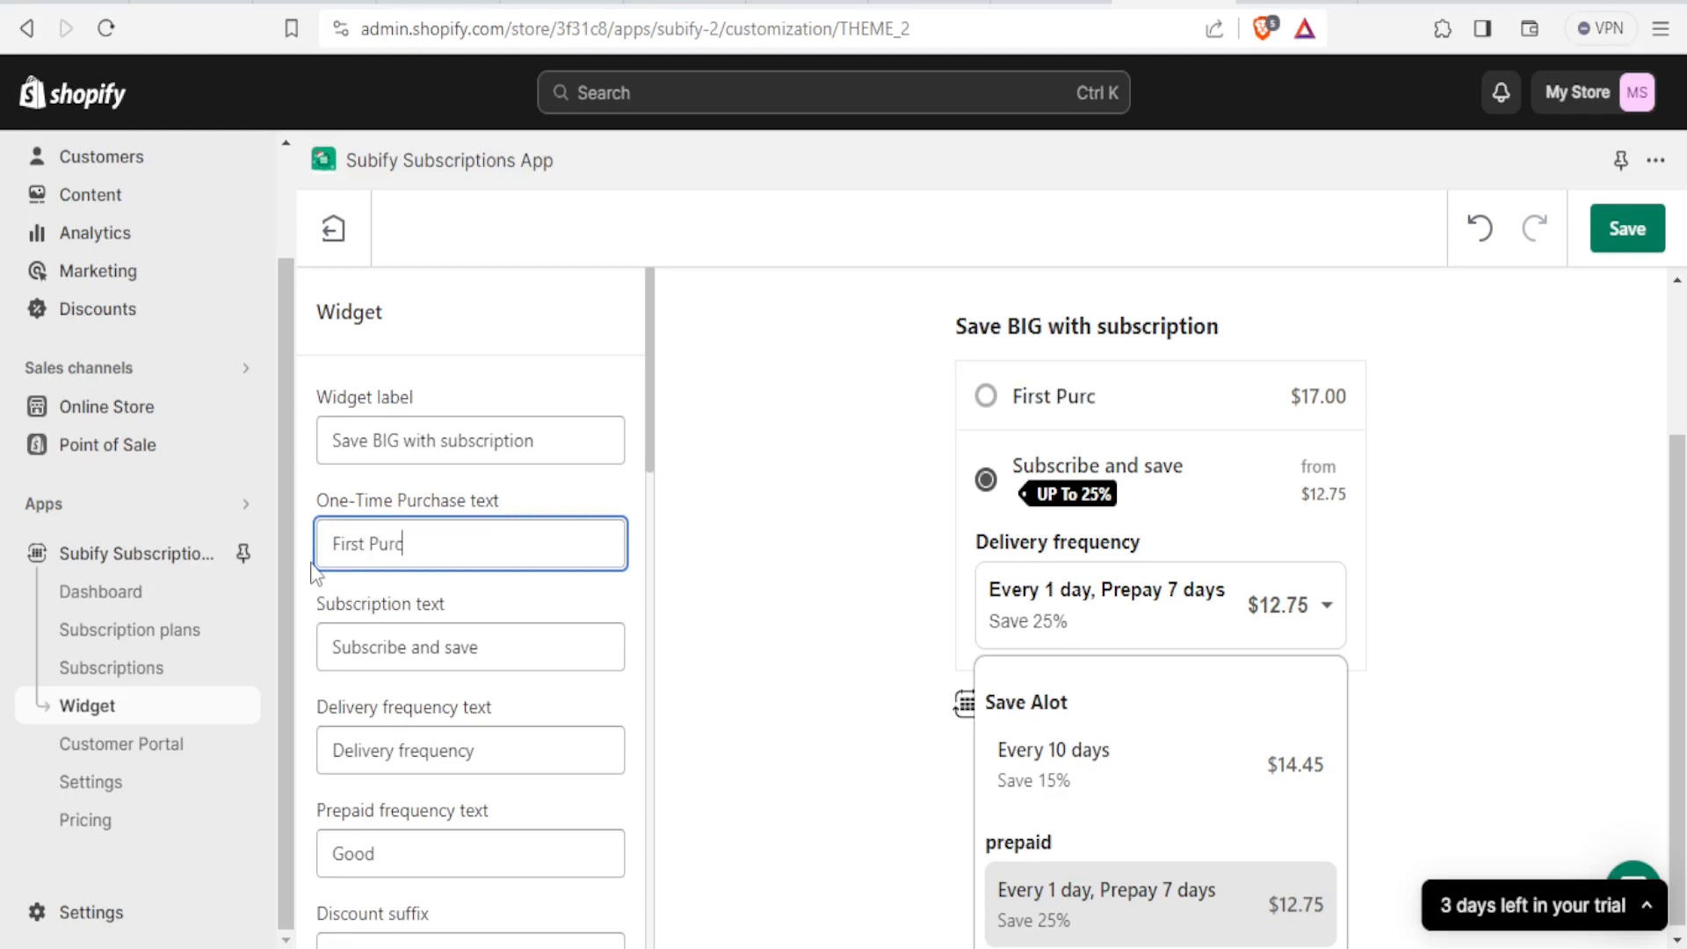
pyautogui.write('hase')
pyautogui.moveTo(1157, 395); pyautogui.dragTo(1016, 393)
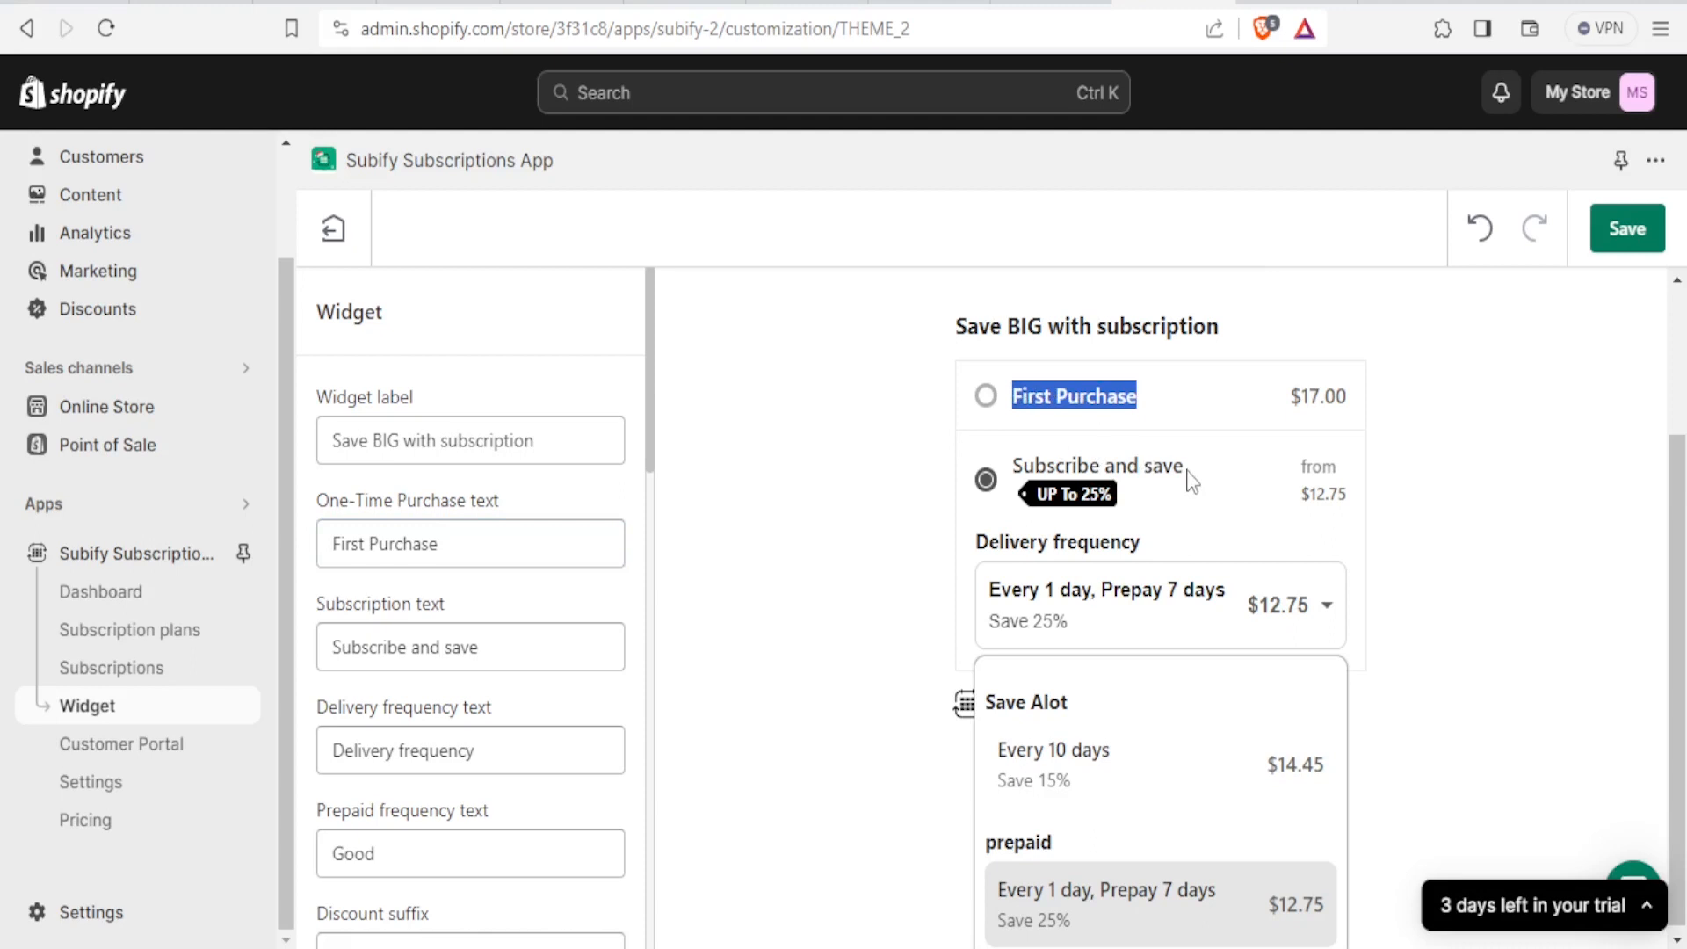
# - Extend the widget's subscription text to "Subscribe and save BIG" and check it in the preview
pyautogui.moveTo(501, 644); pyautogui.dragTo(342, 659)
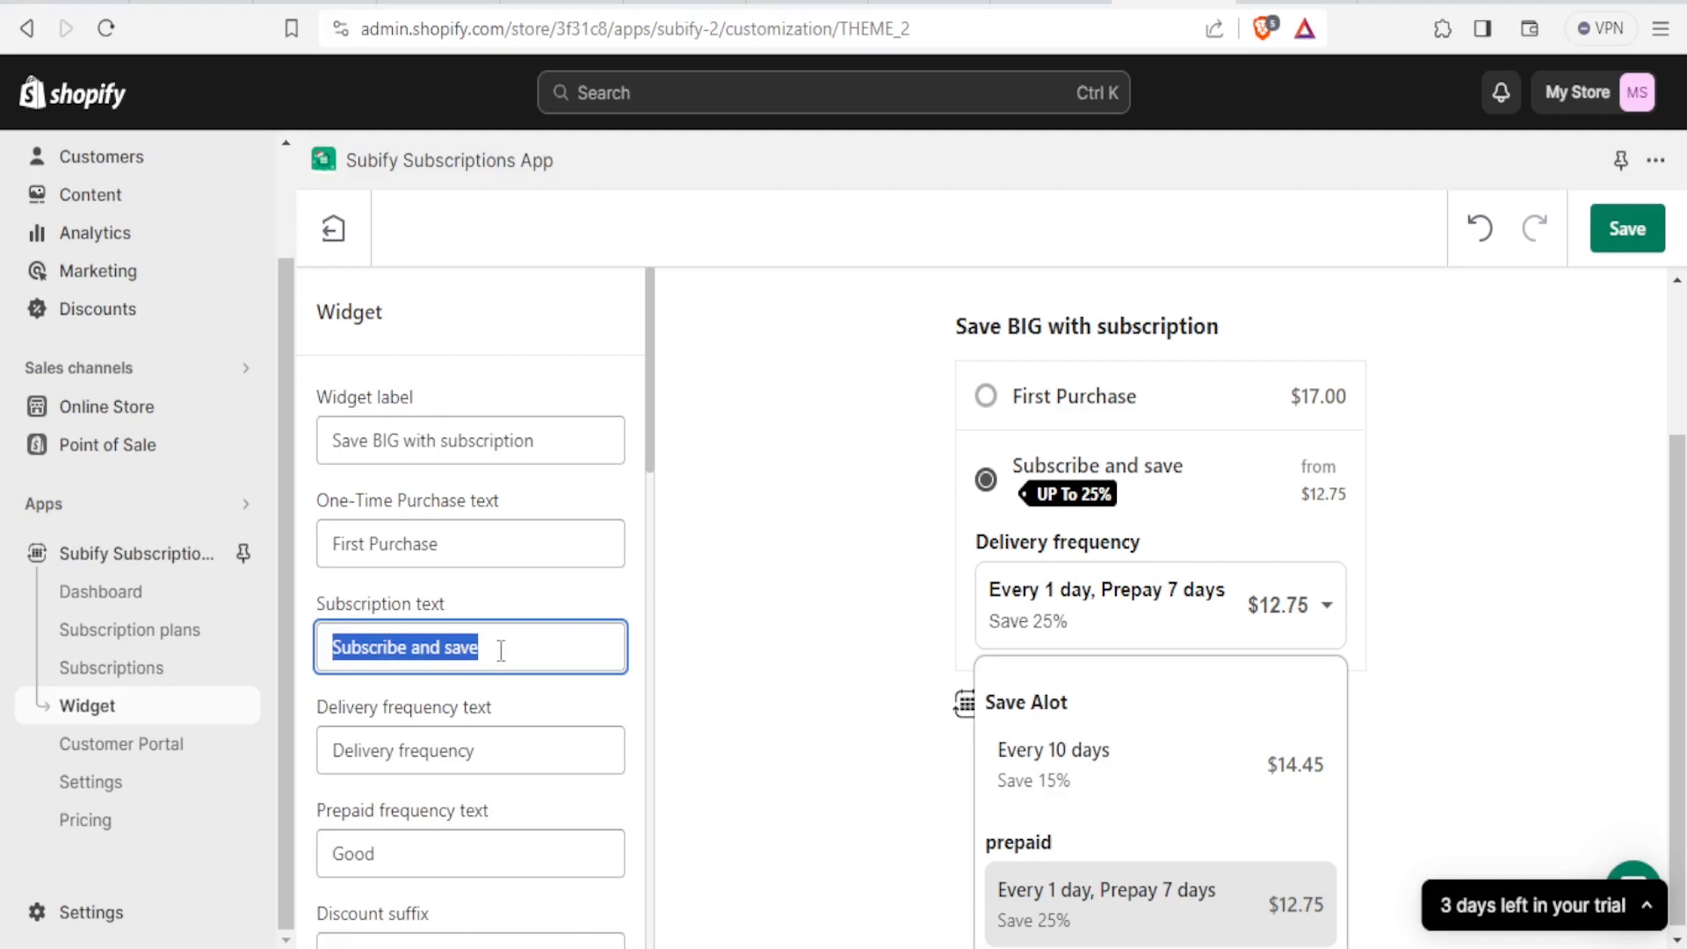
pyautogui.click(500, 650)
pyautogui.write('BIG')
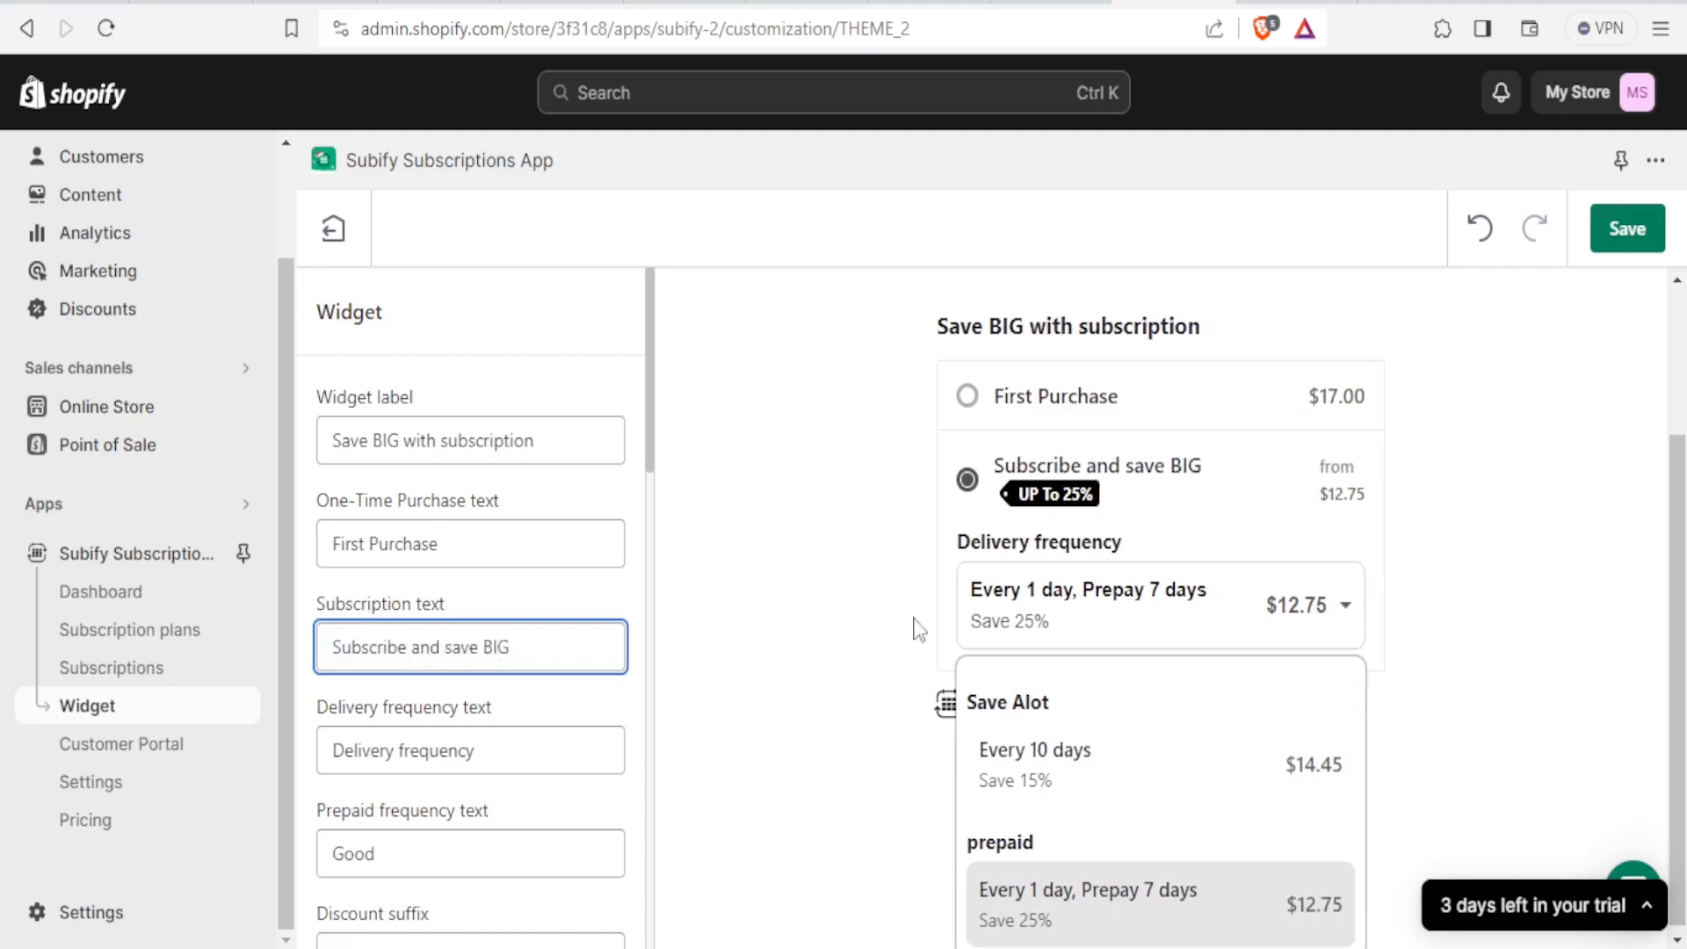
pyautogui.moveTo(1070, 466); pyautogui.dragTo(1211, 459)
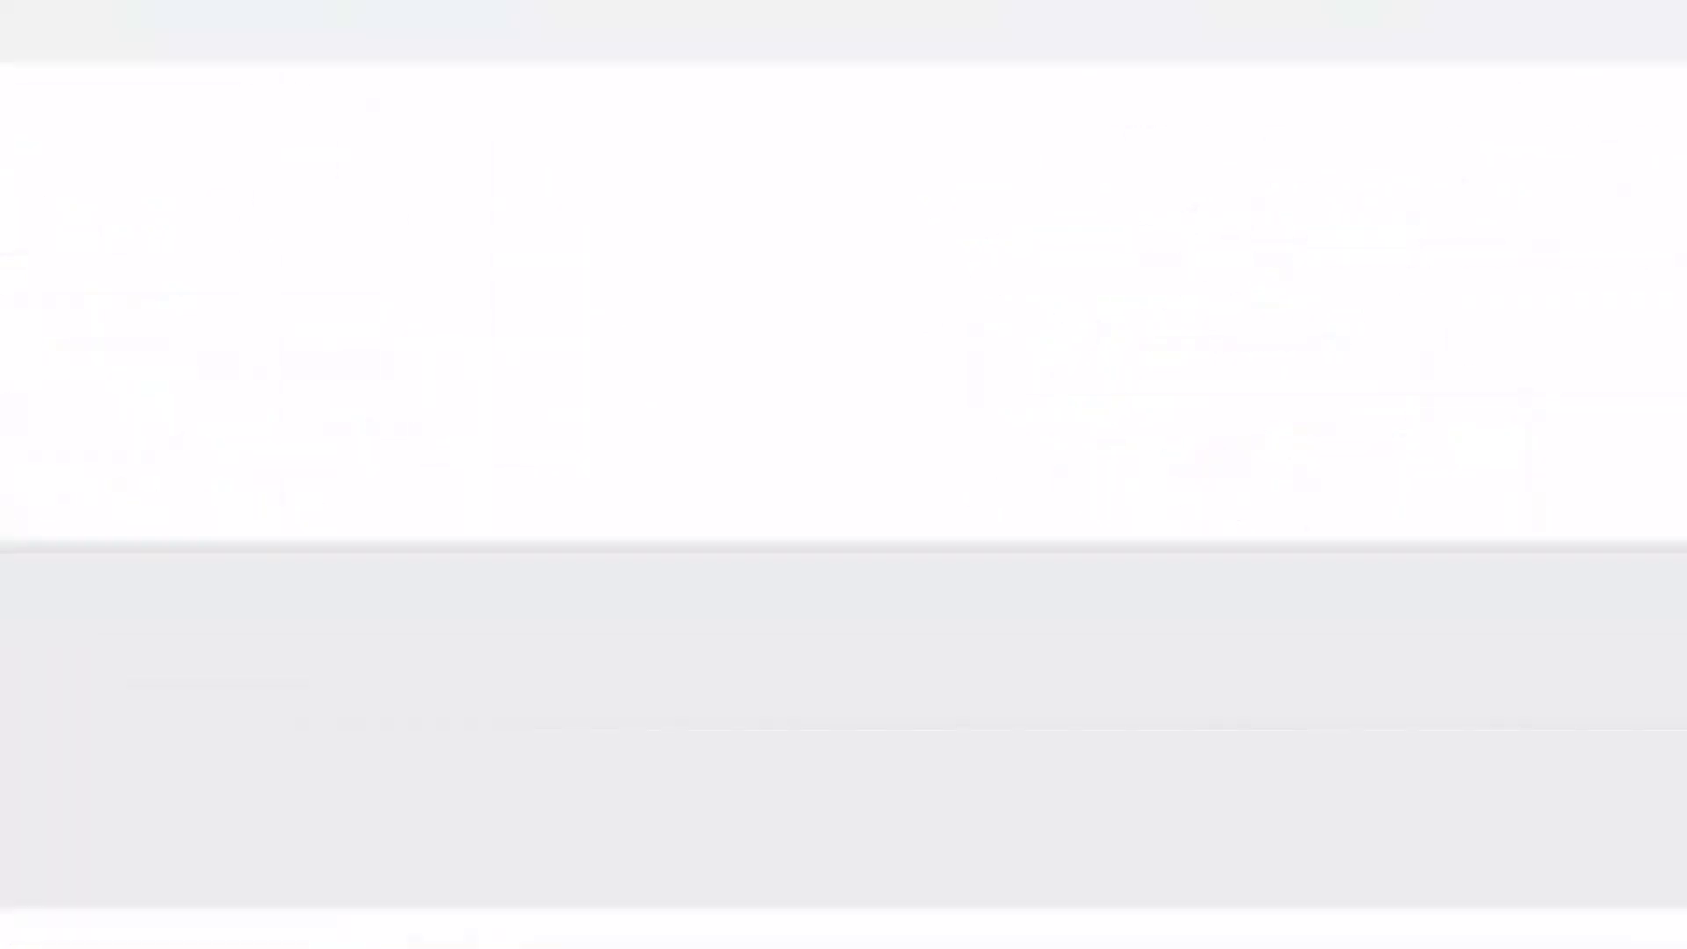
# - Open the app's notification settings and review the sender email and customer notification types
pyautogui.click(1271, 231)
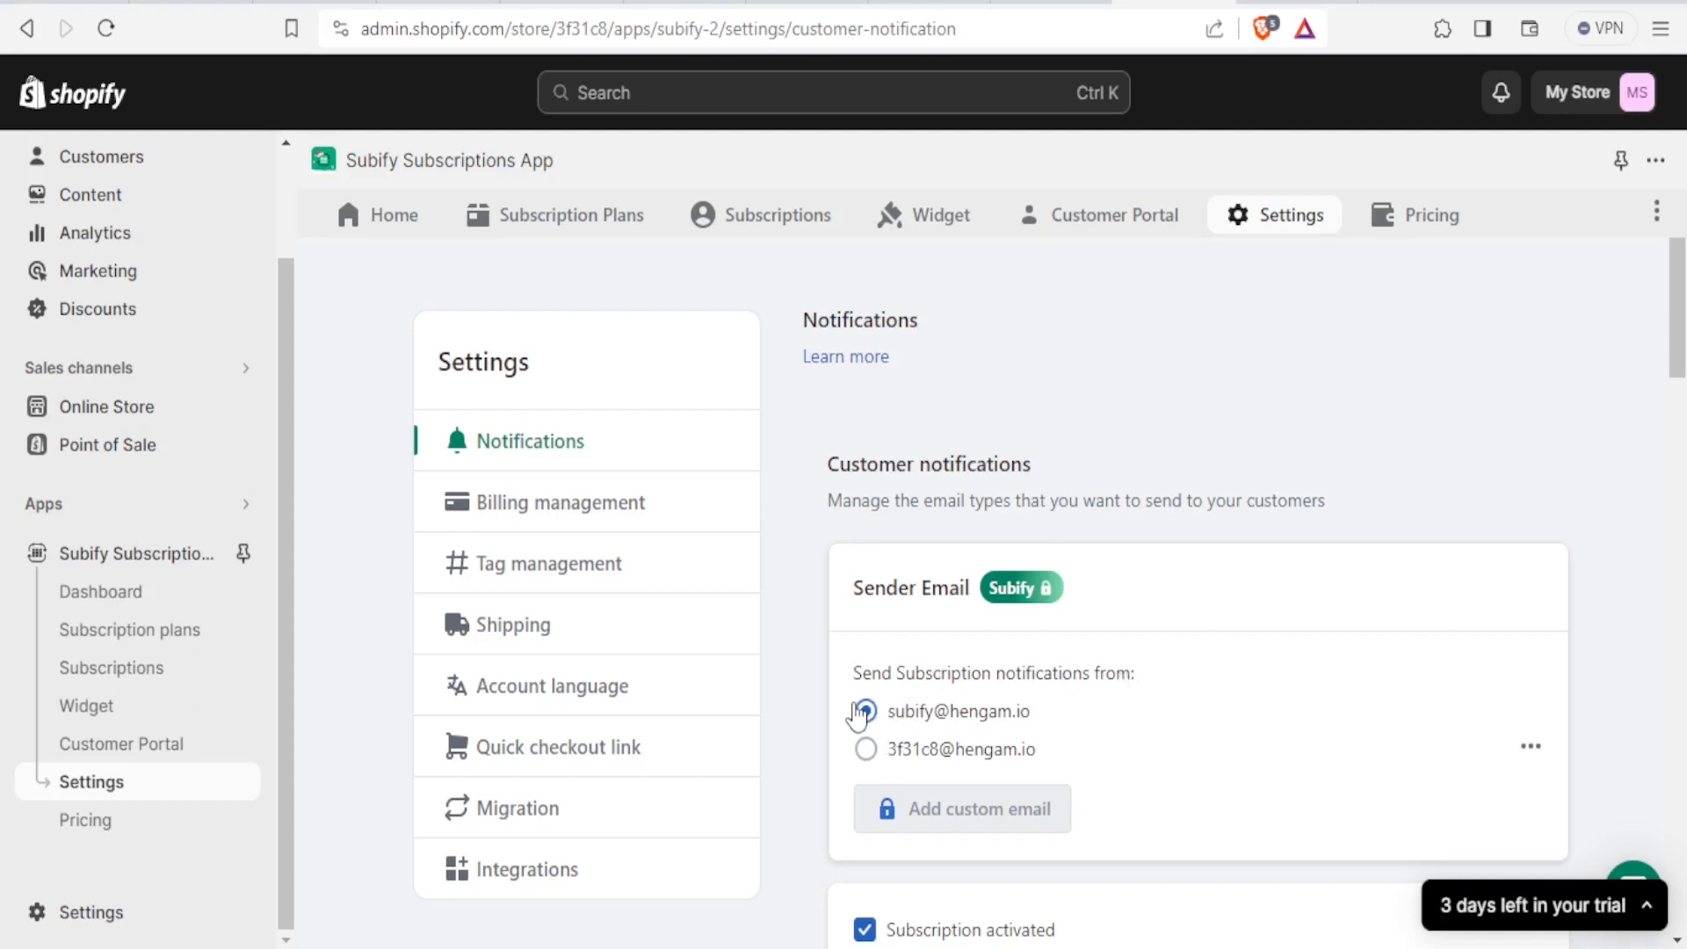
pyautogui.scroll(-3, 982, 876)
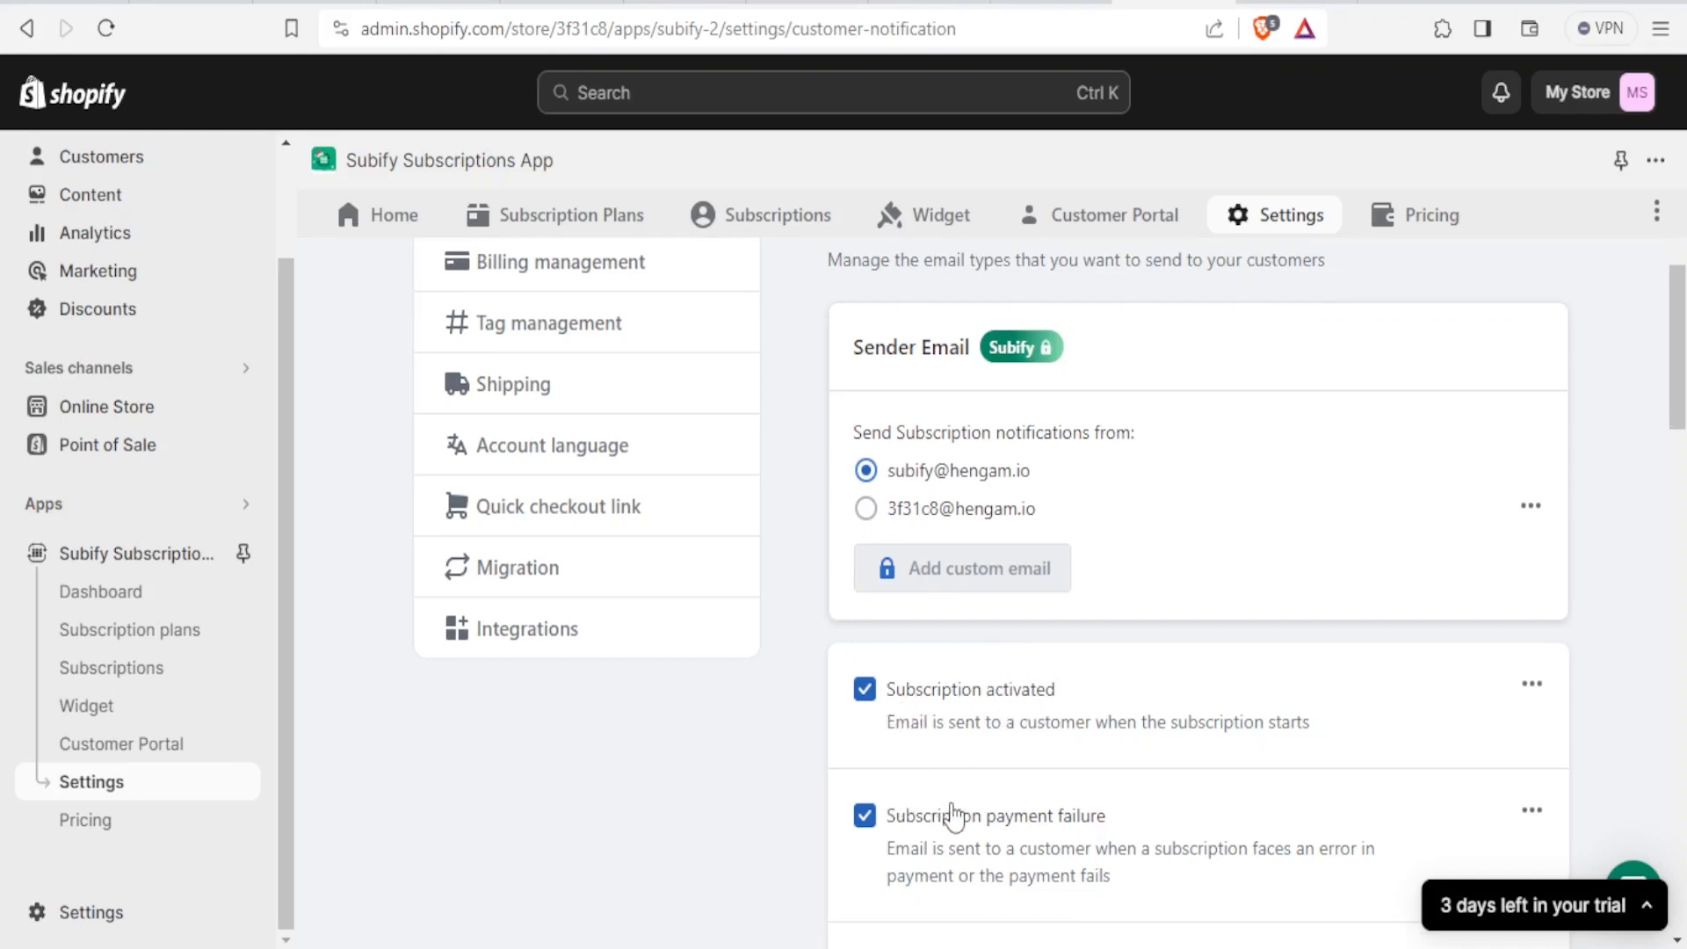
pyautogui.scroll(-4, 953, 813)
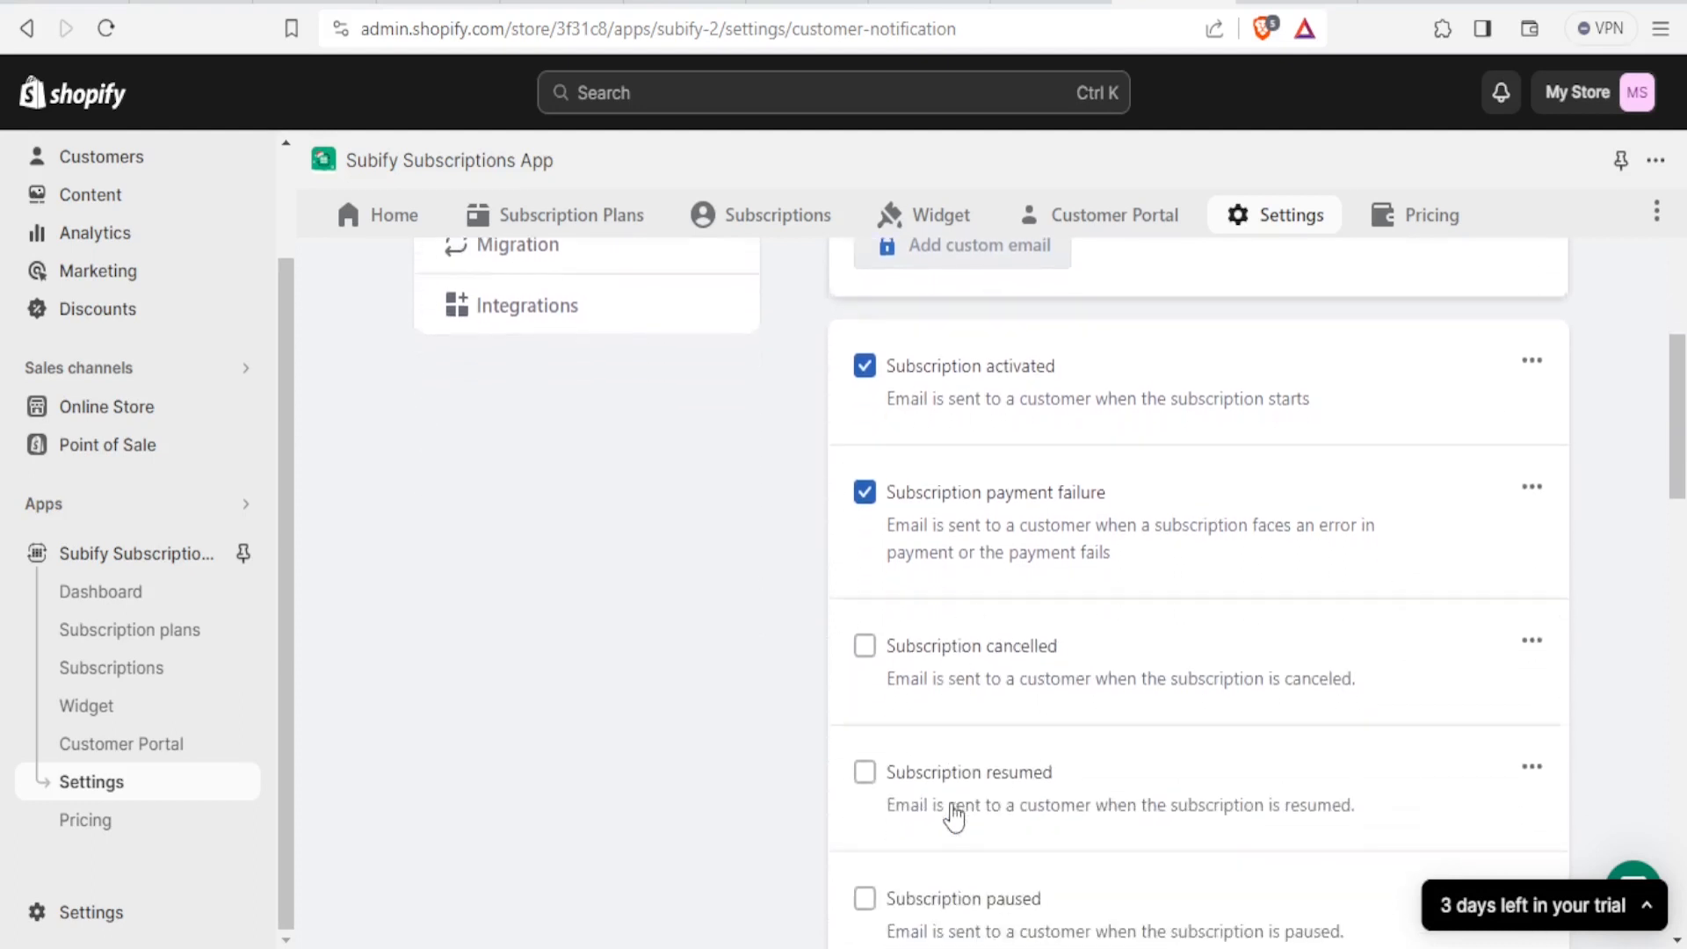
# - Try switching the subscription resumed and subscription cancelled customer emails on and back off
pyautogui.click(868, 773)
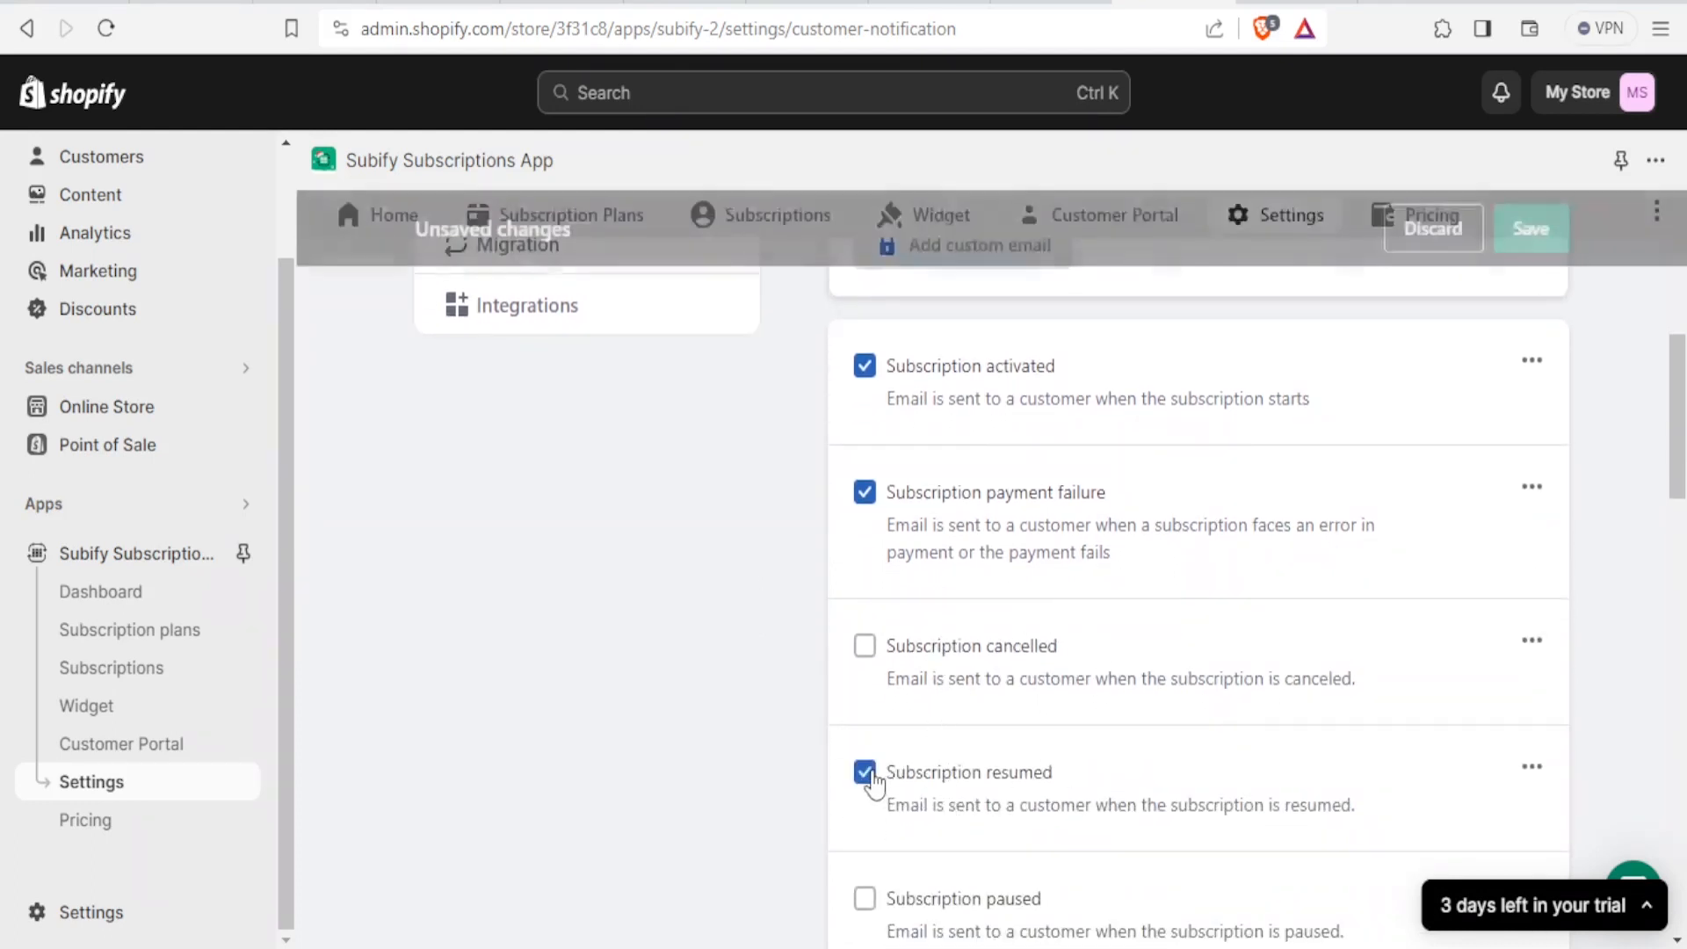
pyautogui.click(872, 774)
pyautogui.click(866, 664)
pyautogui.click(867, 665)
pyautogui.scroll(7, 868, 665)
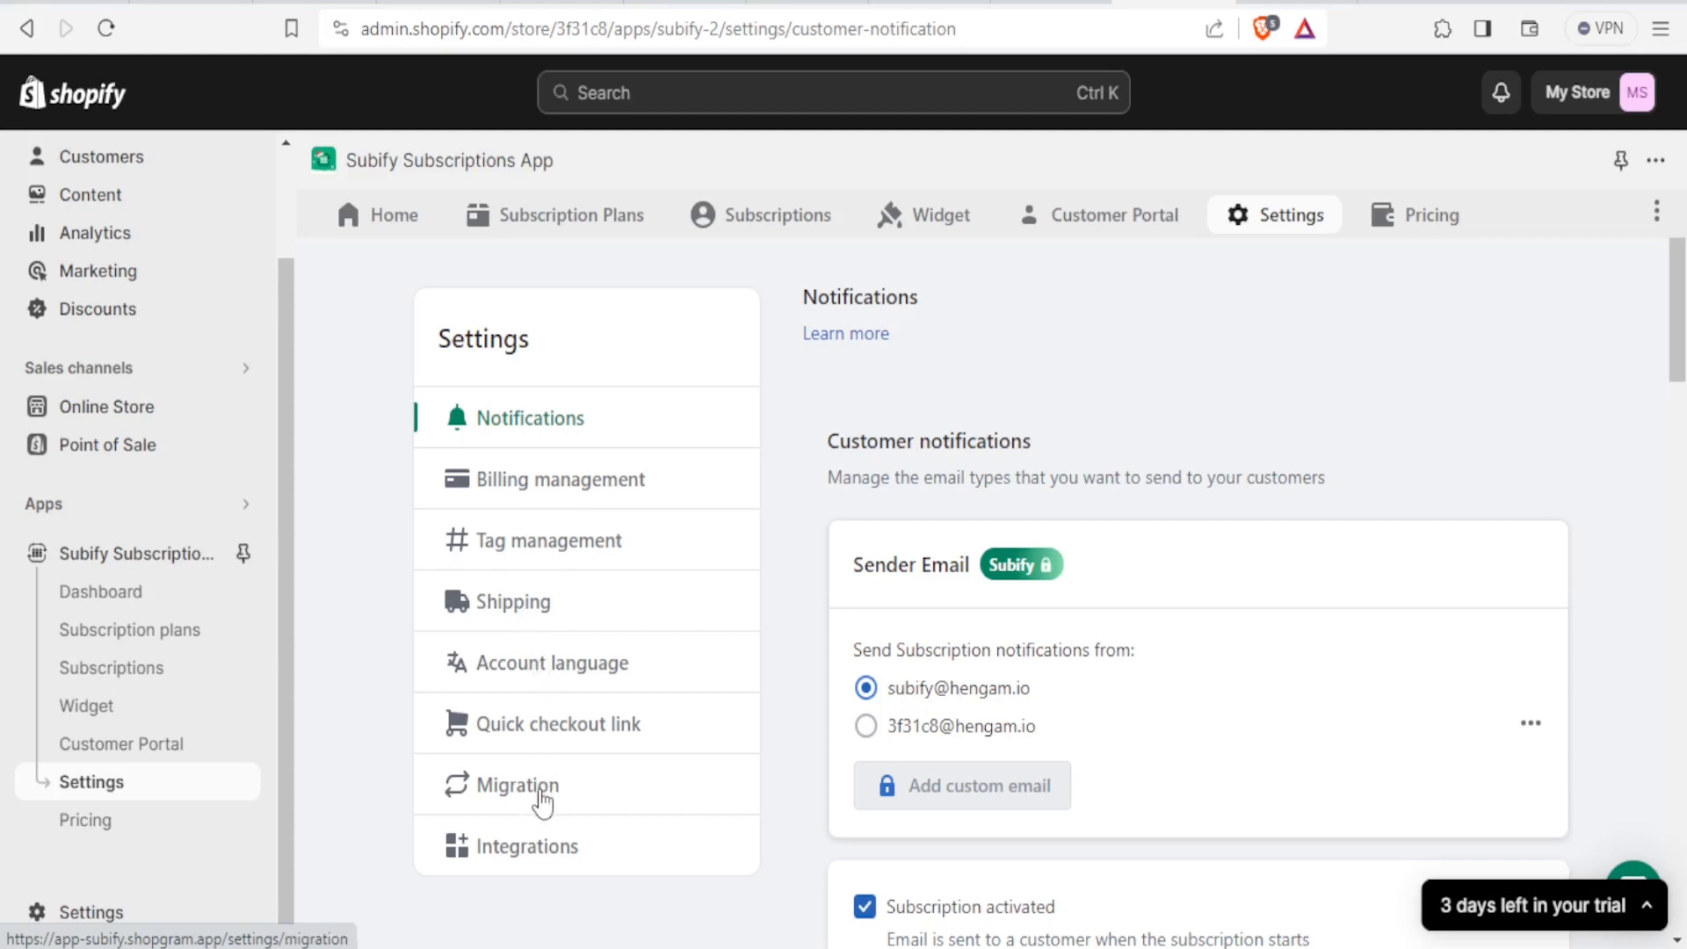
# - View the app's pricing page and compare the prices and features of the available plans
pyautogui.click(1412, 222)
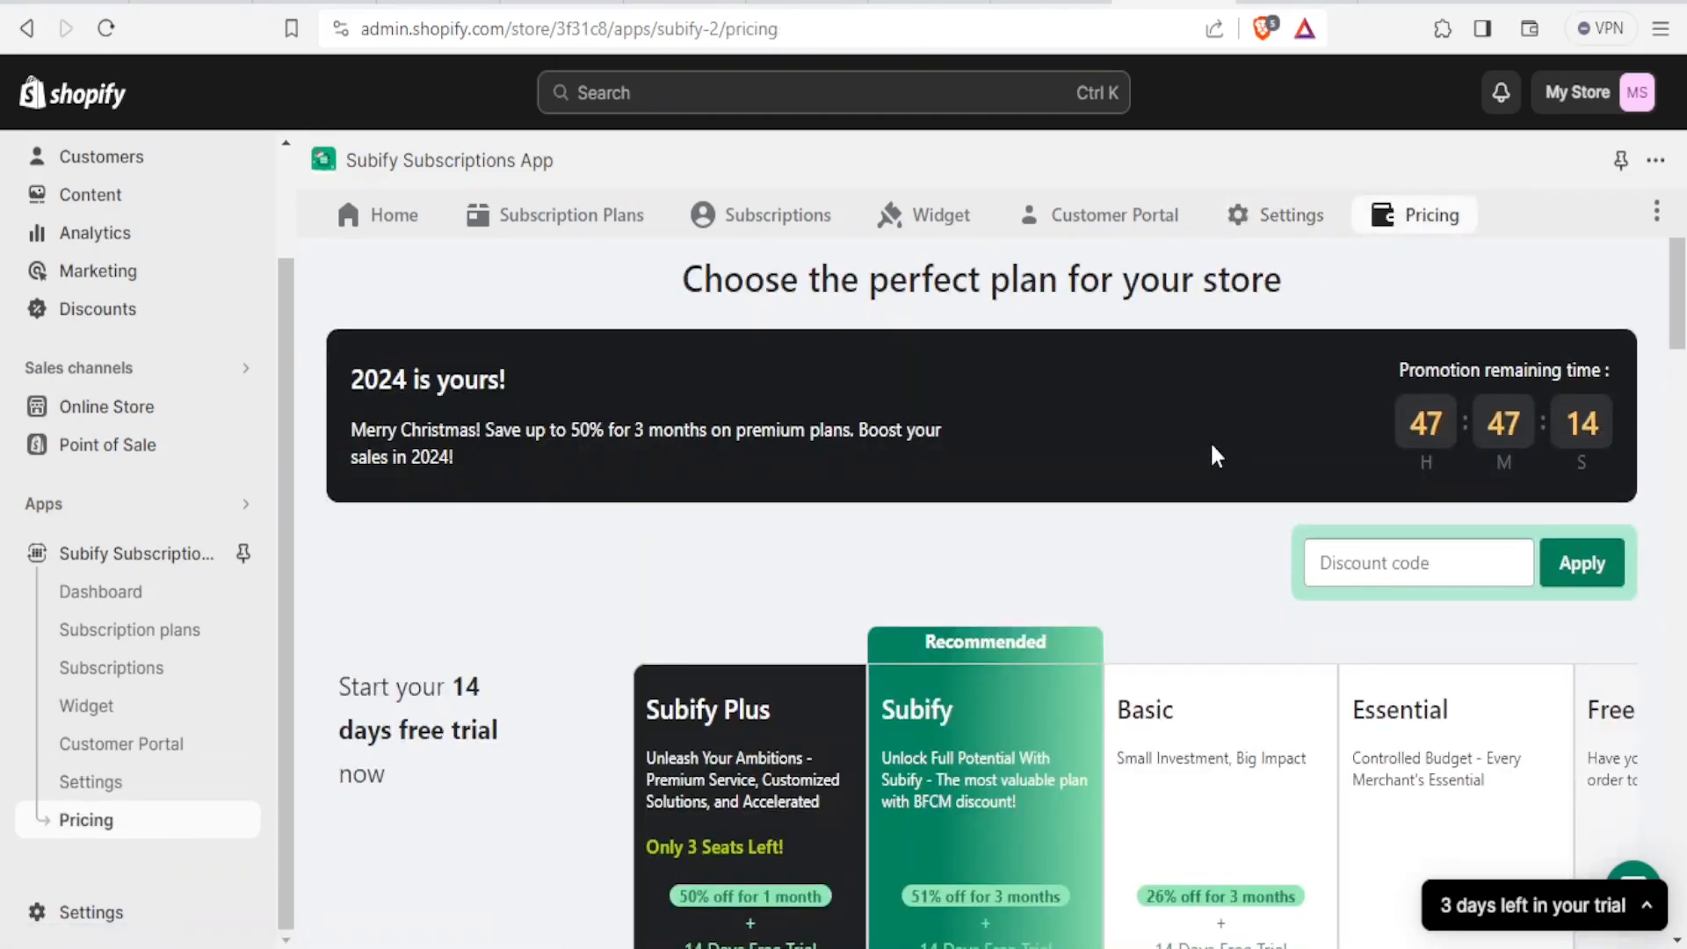
pyautogui.scroll(-4, 1210, 440)
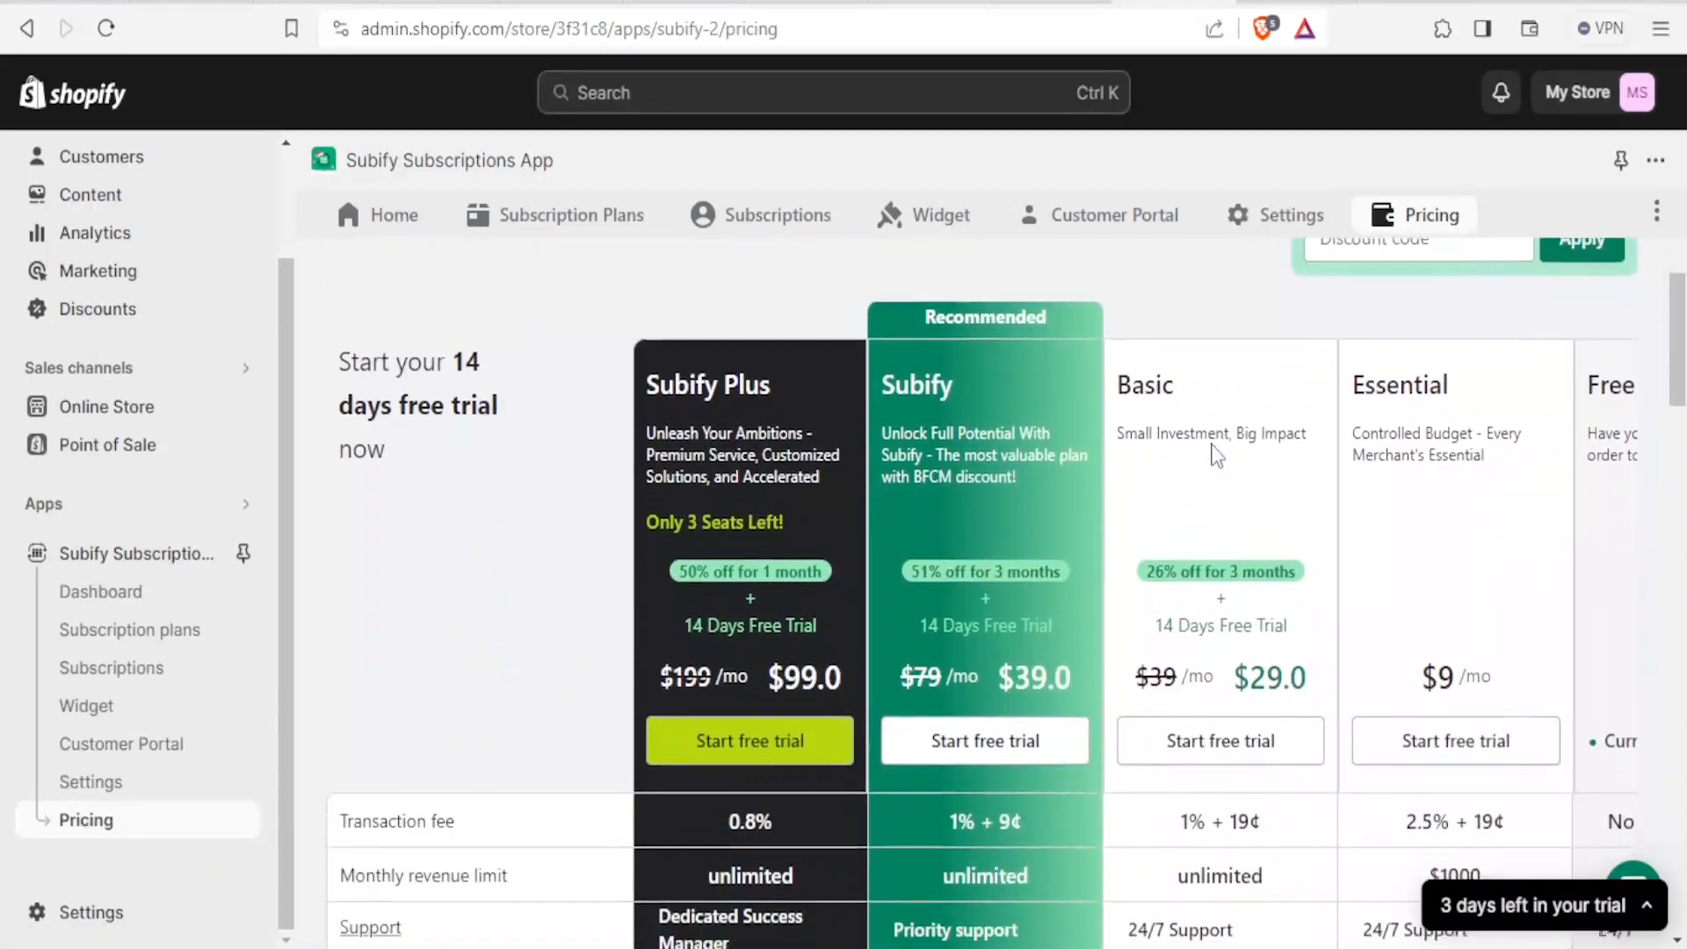
pyautogui.scroll(2, 714, 668)
pyautogui.scroll(-2, 712, 668)
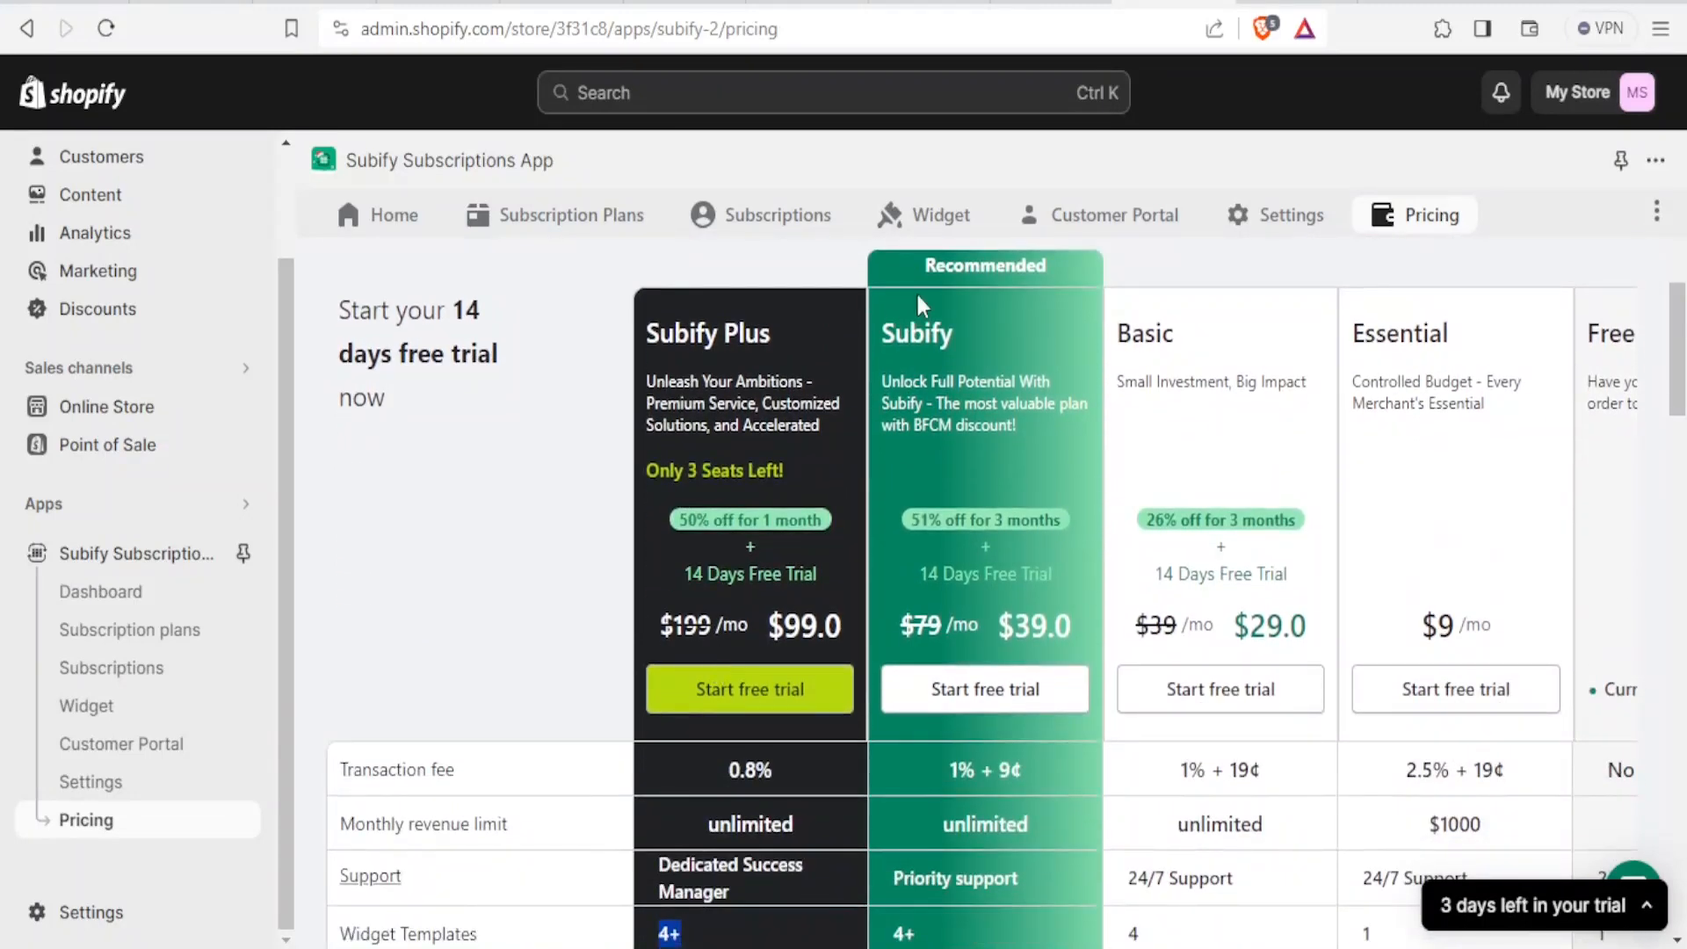
pyautogui.scroll(5, 790, 348)
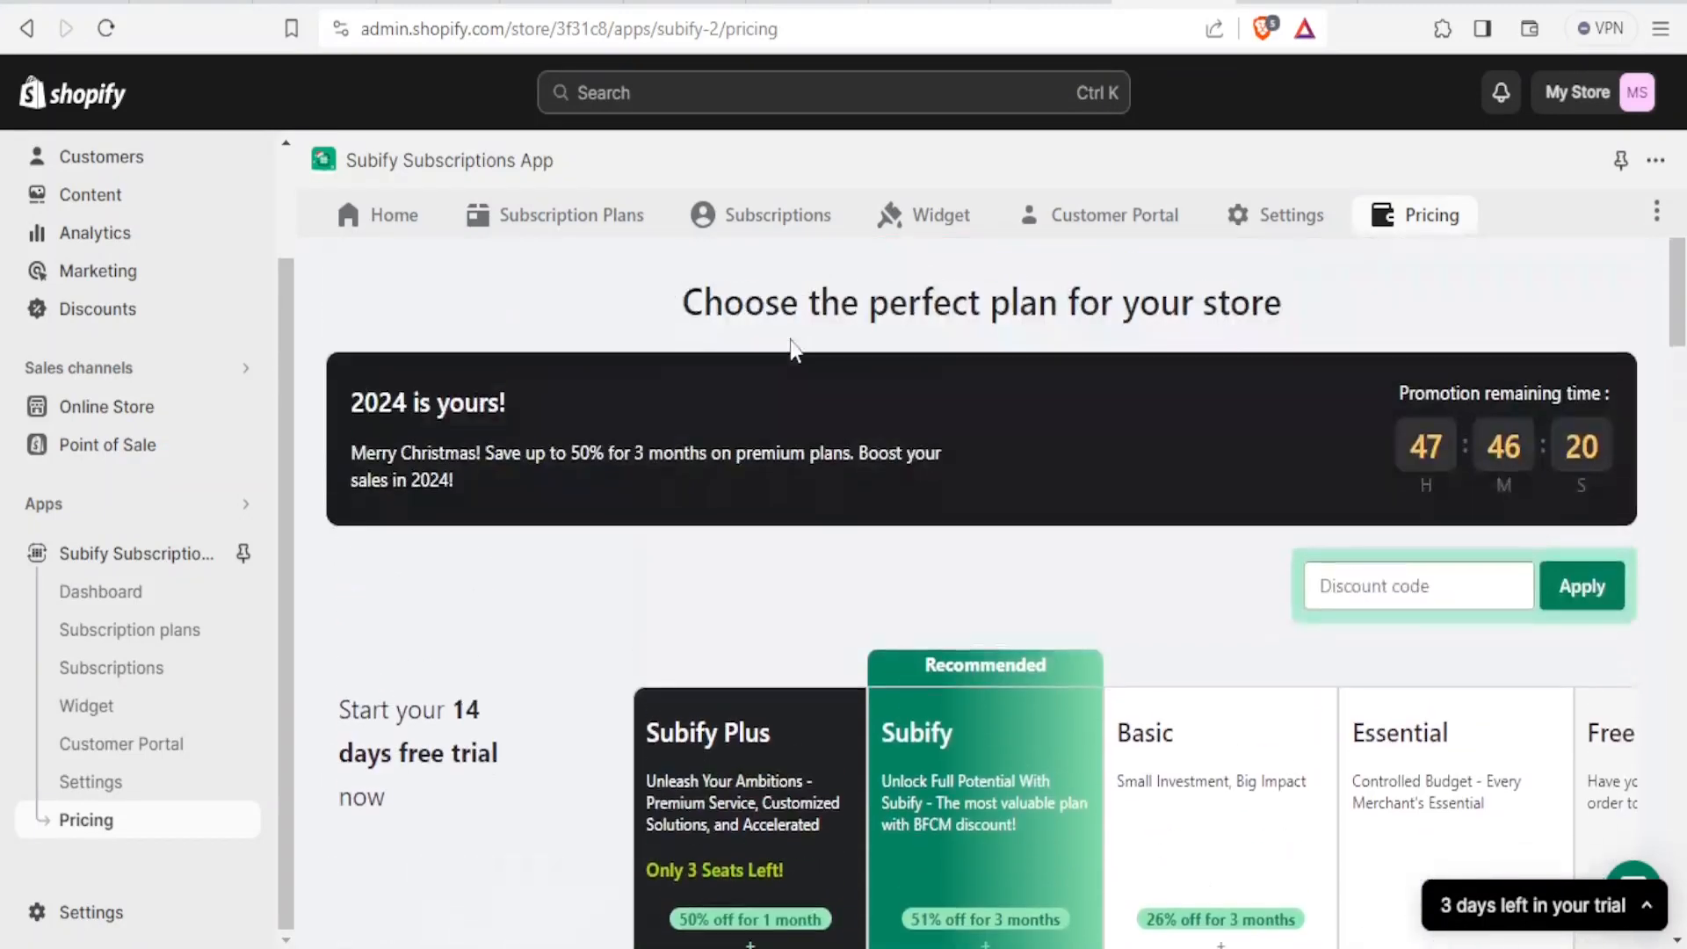